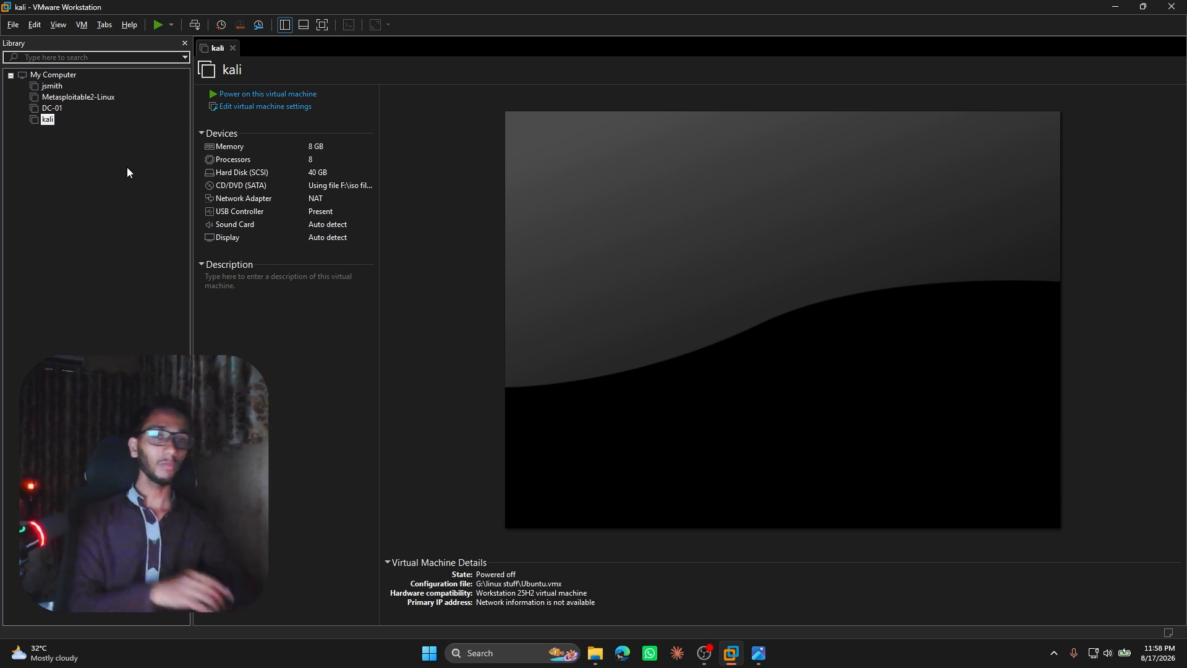
pyautogui.click(106, 252)
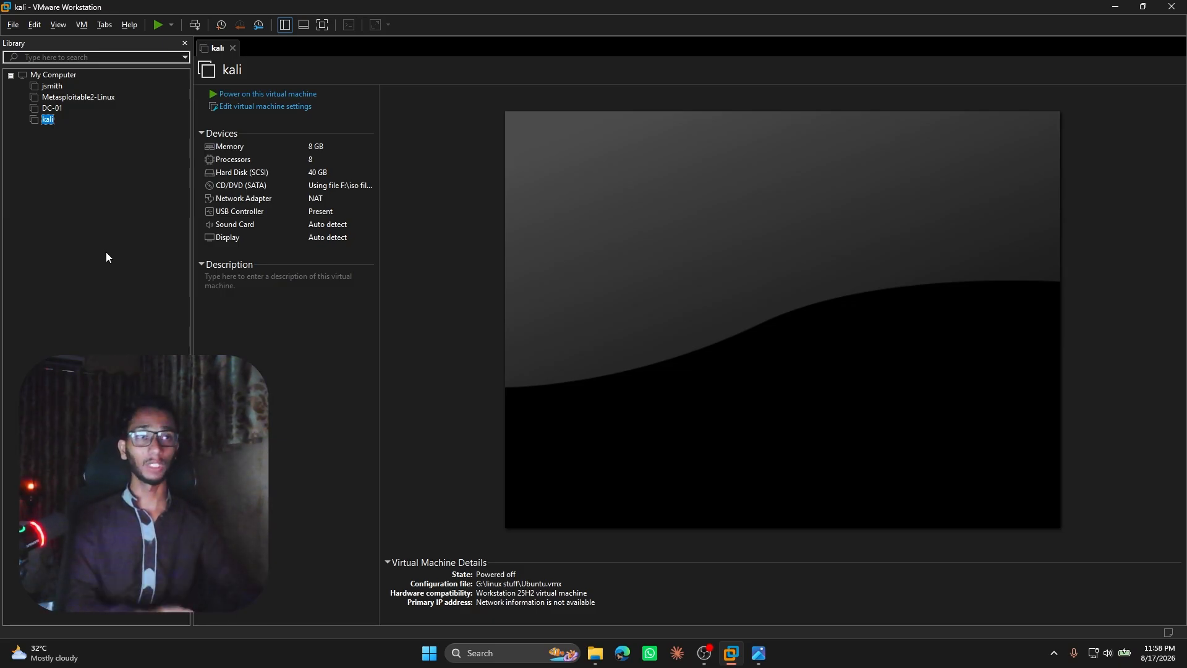
pyautogui.rightClick(95, 206)
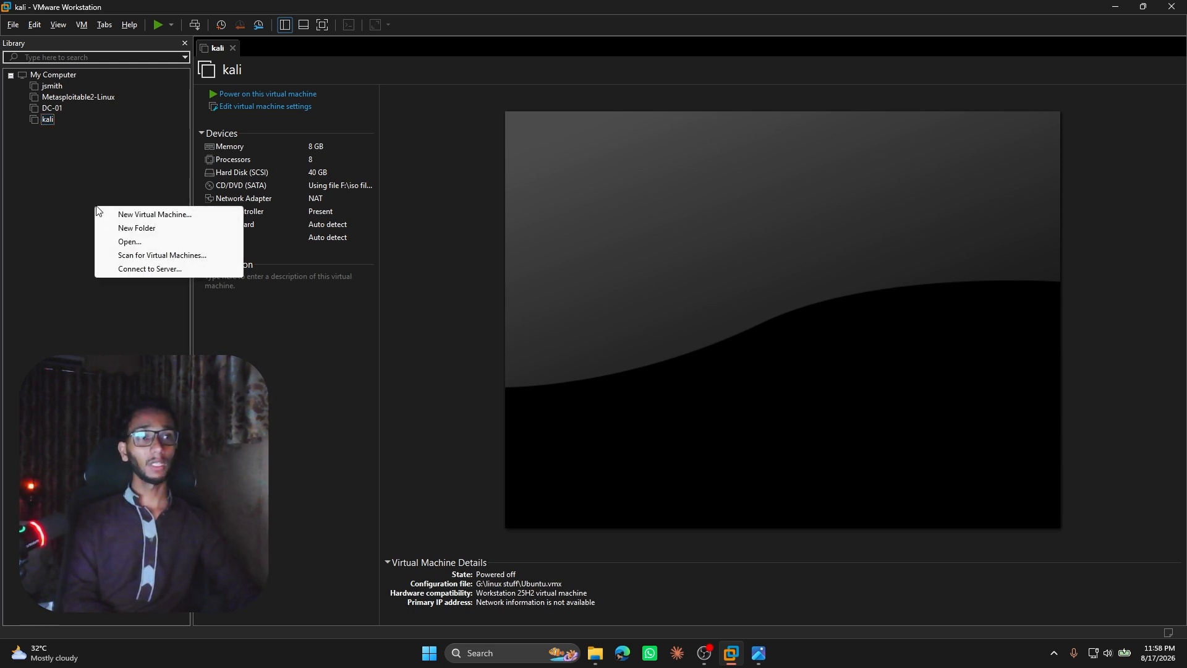
pyautogui.click(51, 206)
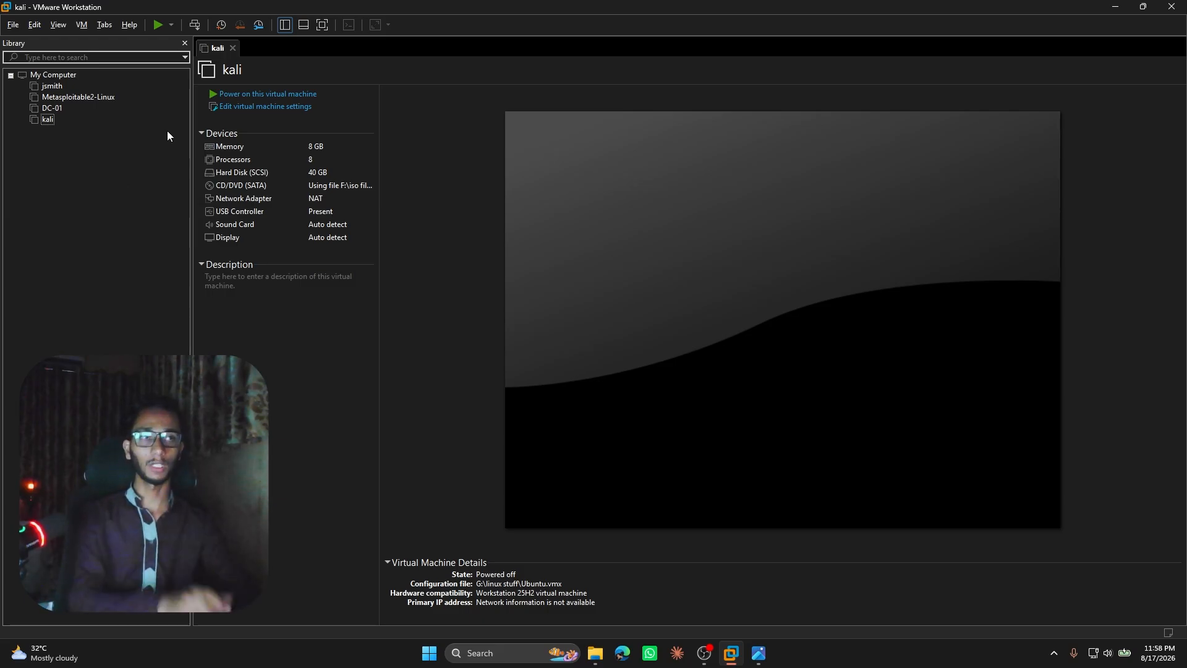
pyautogui.click(280, 30)
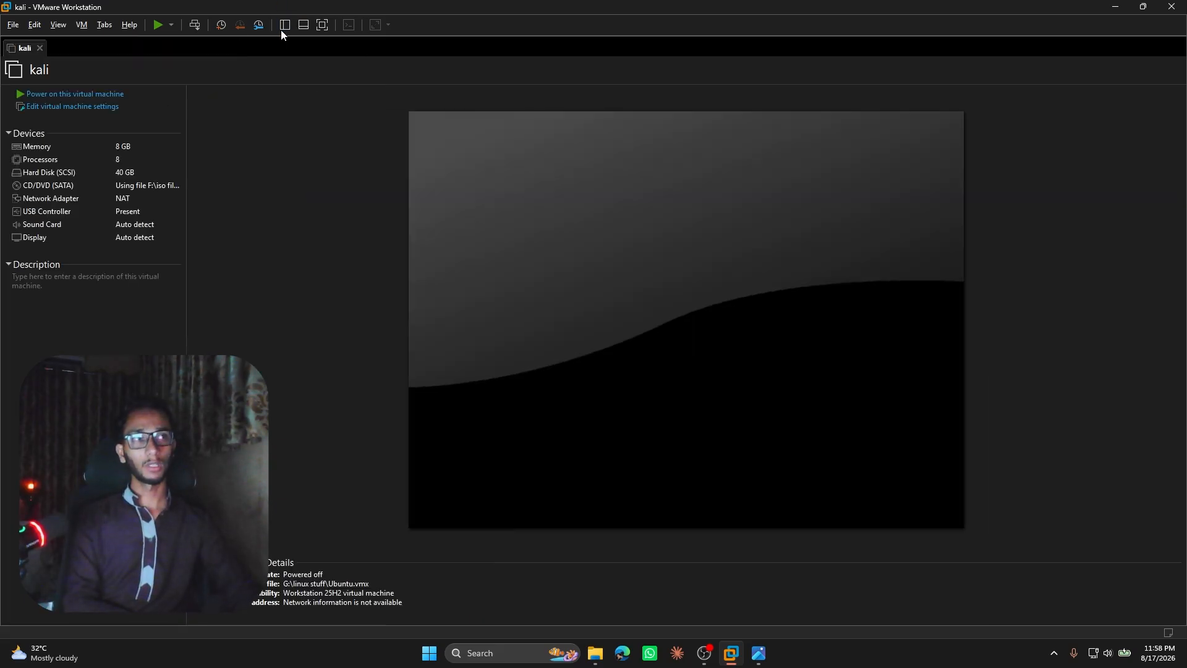
pyautogui.click(284, 30)
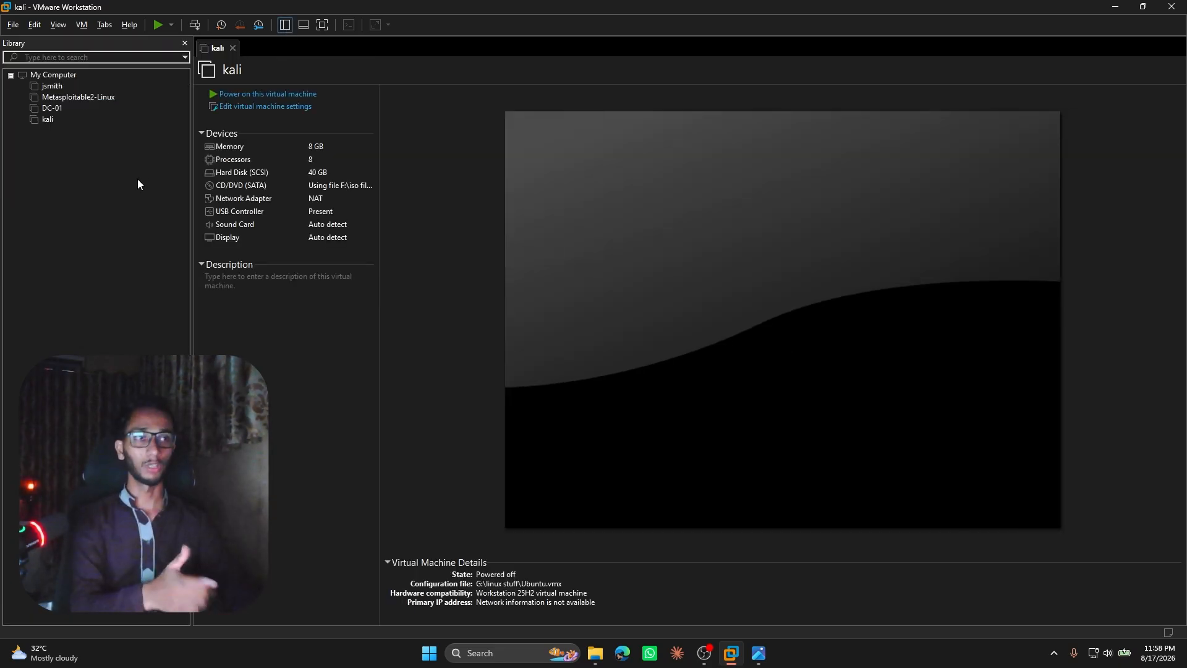
# Start a new virtual machine with the typical configuration and choose to install the operating system later.
pyautogui.rightClick(101, 202)
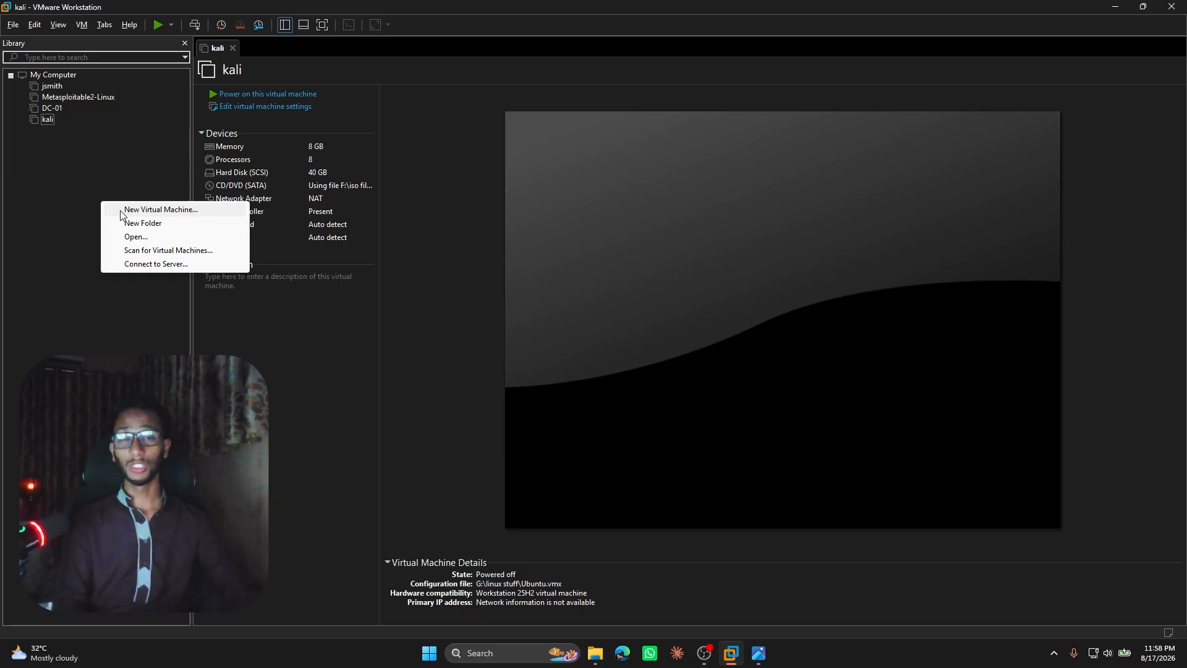
pyautogui.click(122, 210)
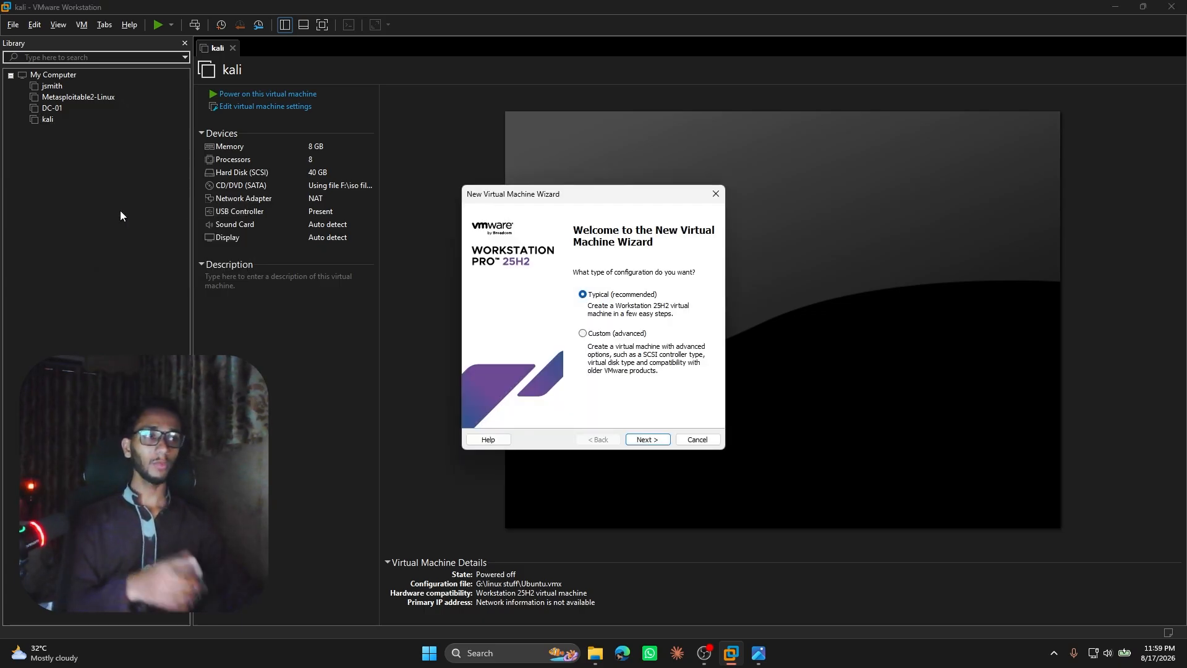
pyautogui.click(643, 439)
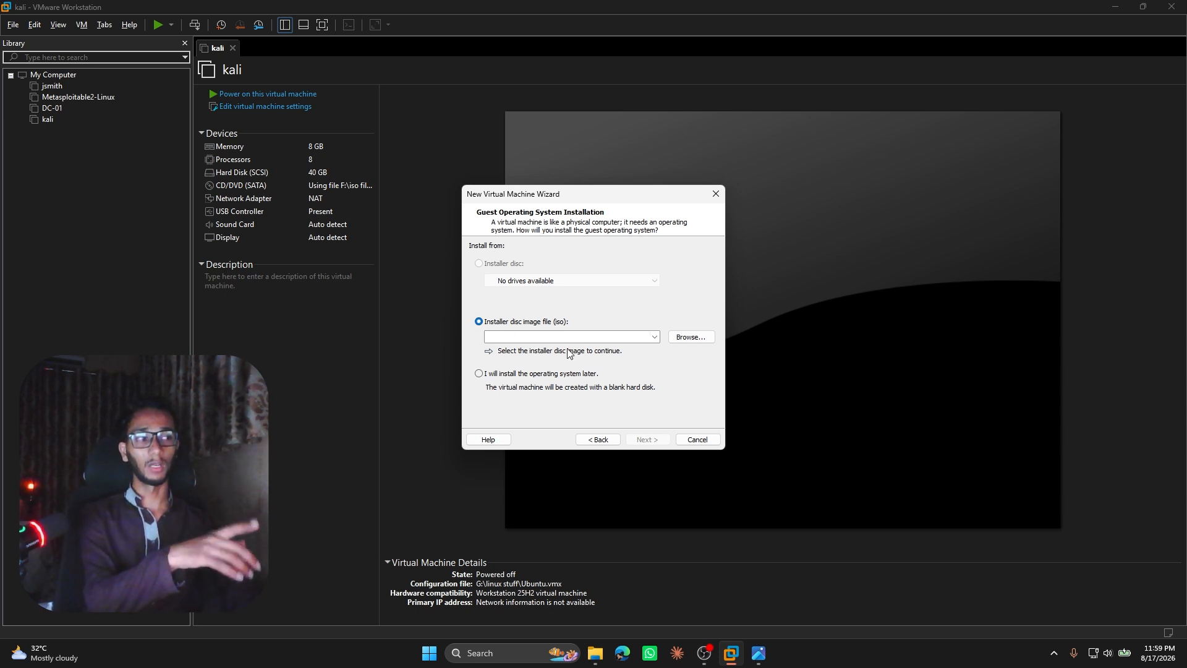
pyautogui.click(478, 374)
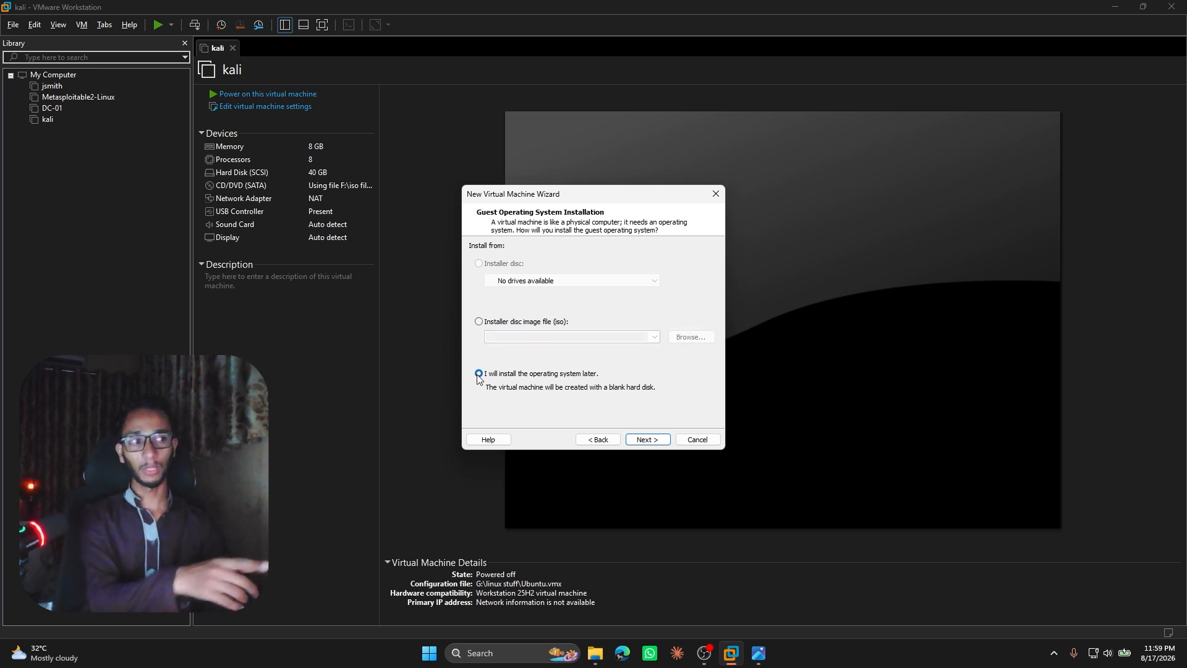
pyautogui.click(636, 438)
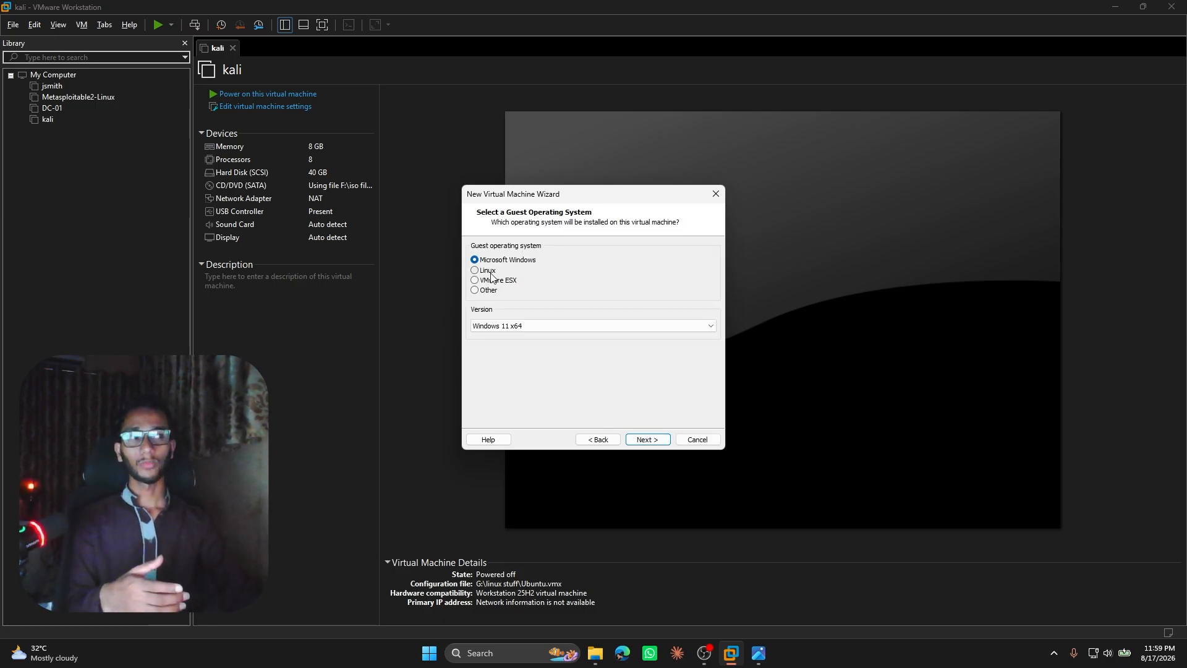
# Choose Linux with the Ubuntu version as guest operating system and name the virtual machine kali-2 in its default location.
pyautogui.click(475, 270)
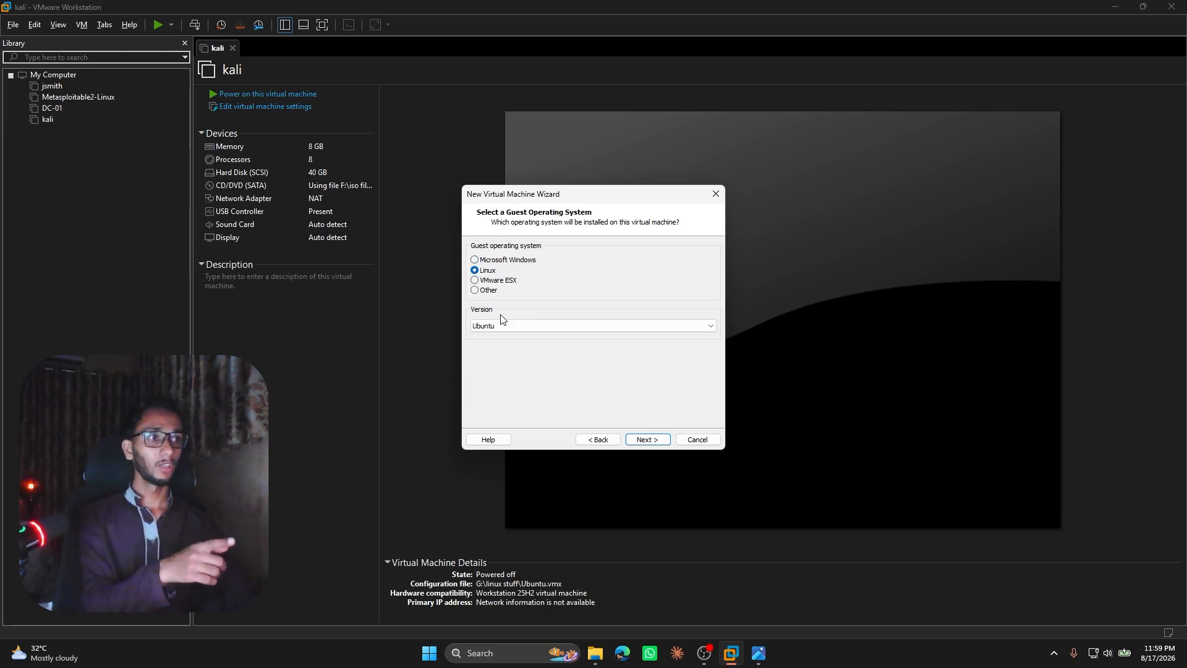
pyautogui.click(647, 440)
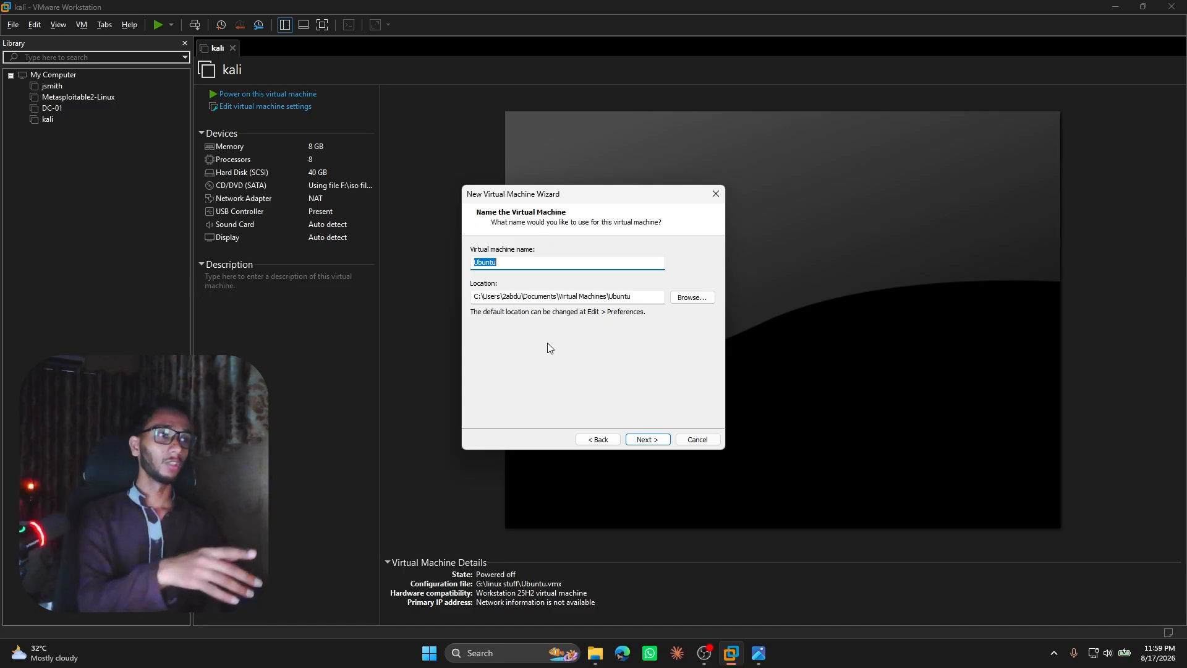
pyautogui.write('kali')
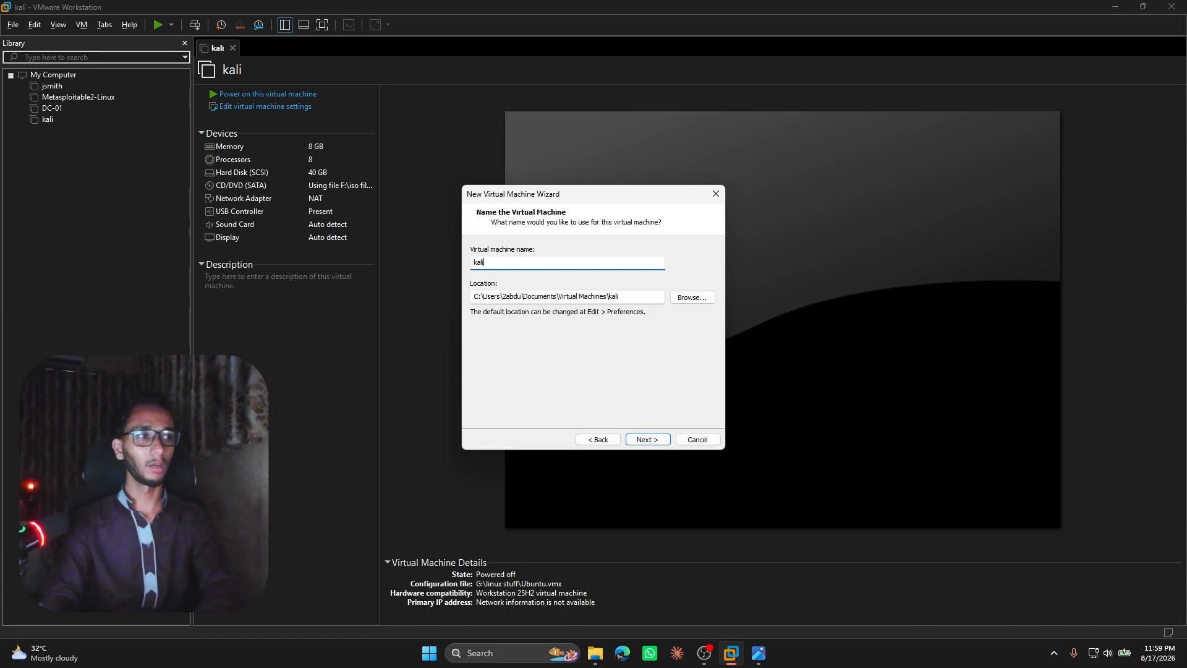
pyautogui.hotkey('ctrl', 'a')
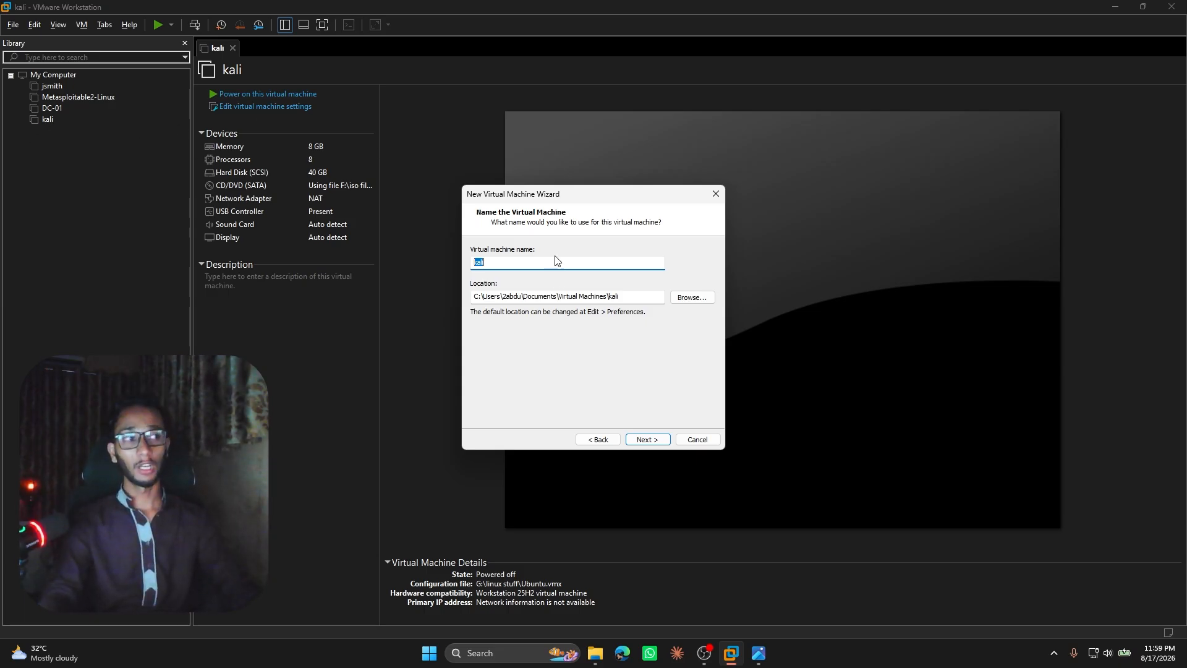
pyautogui.write('-2')
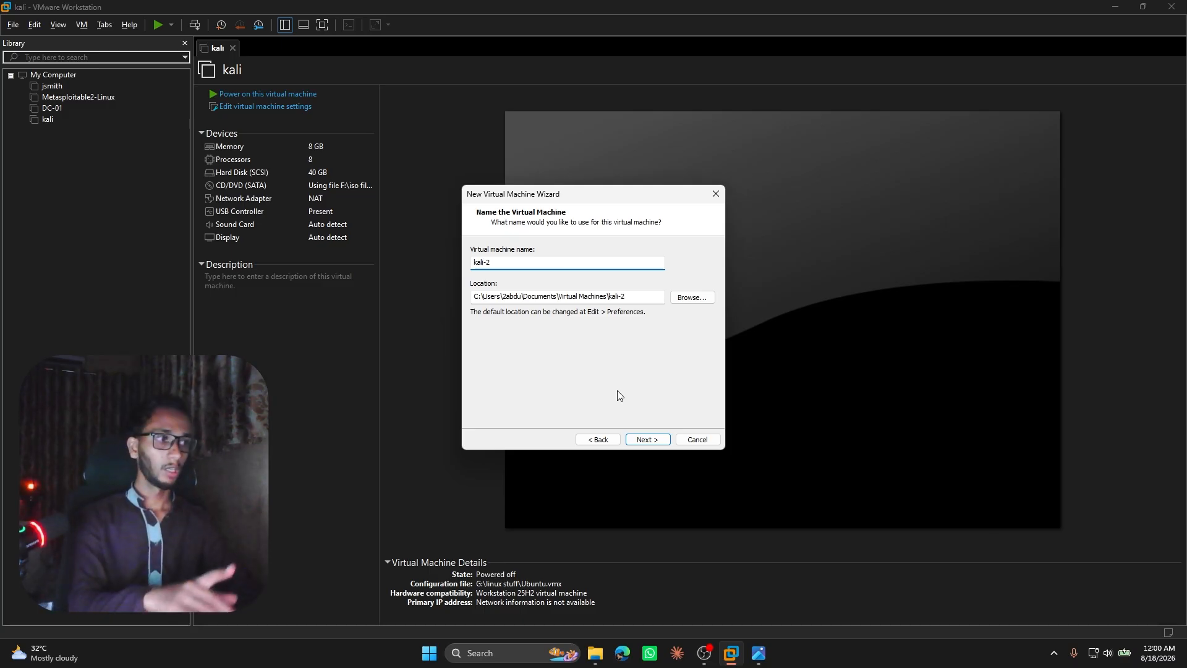
pyautogui.click(650, 438)
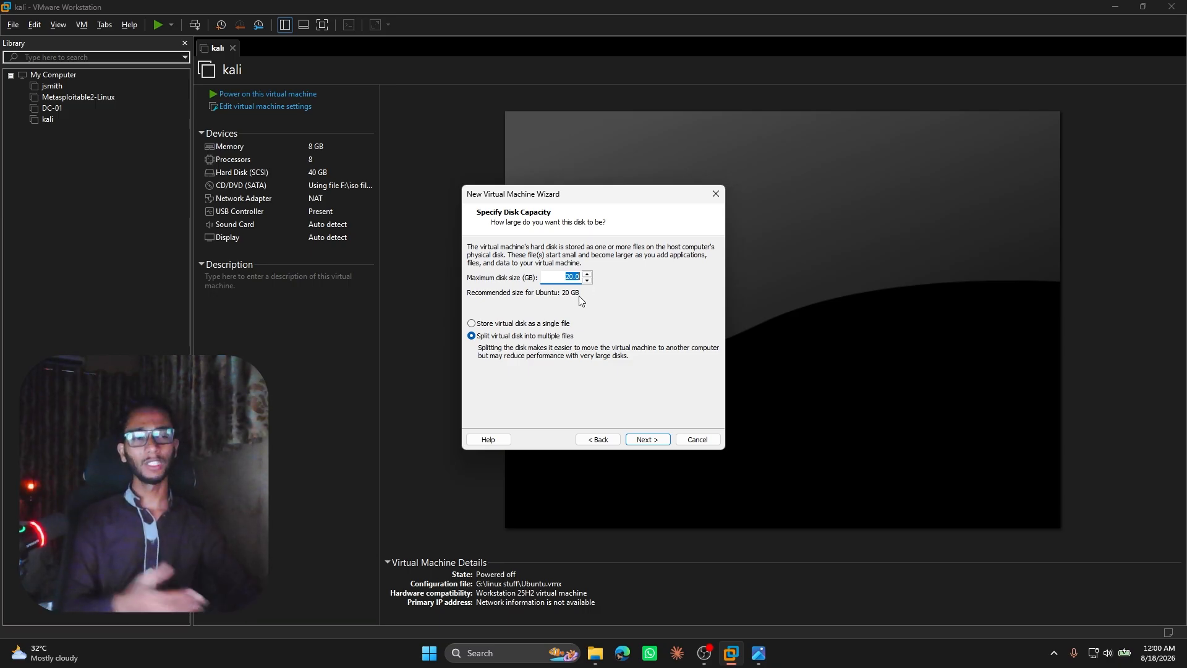
# Set the maximum disk size to 50 GB, with the virtual disk split into multiple files.
pyautogui.moveTo(567, 280); pyautogui.dragTo(573, 280)
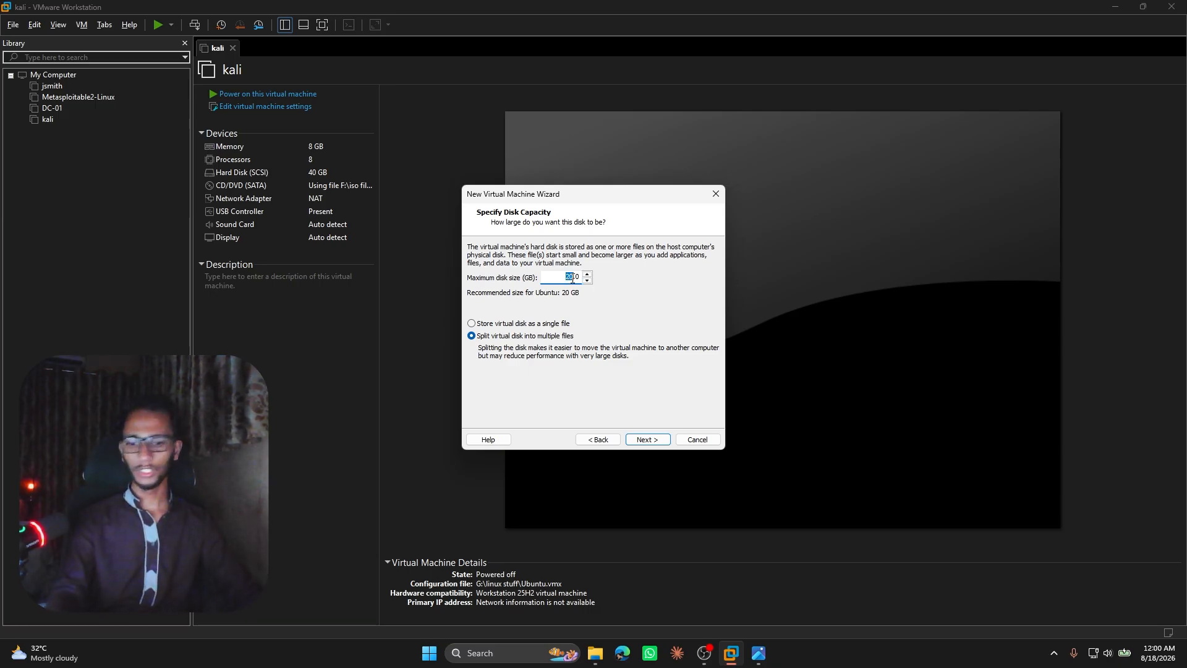
pyautogui.write('5')
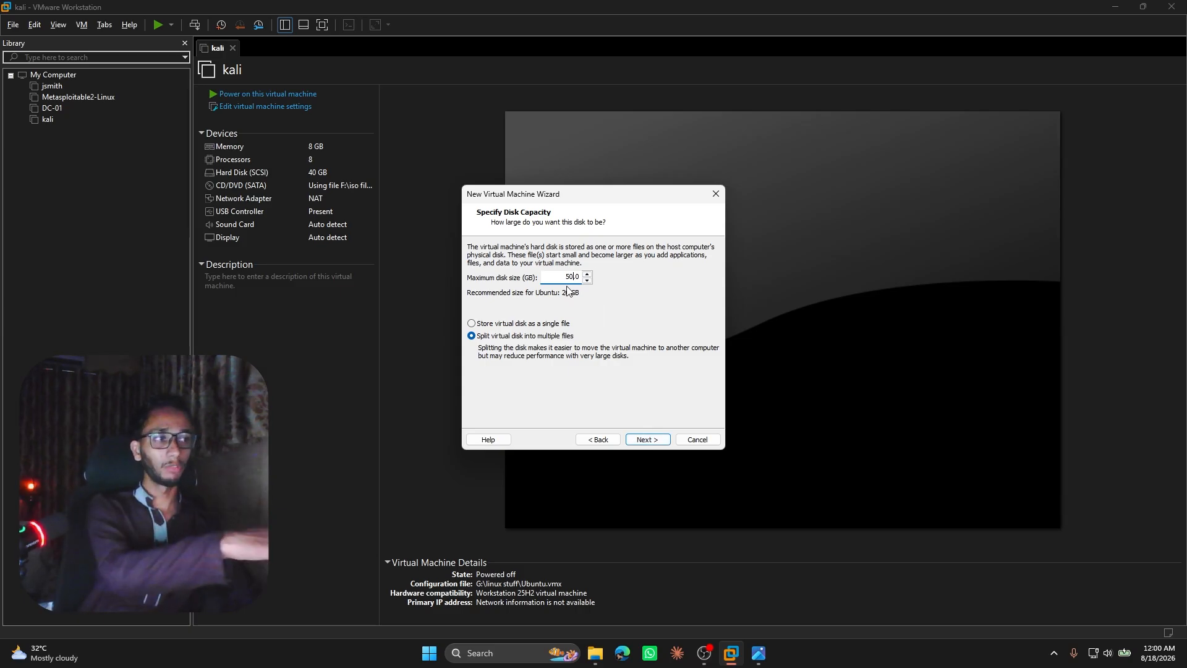
pyautogui.click(657, 445)
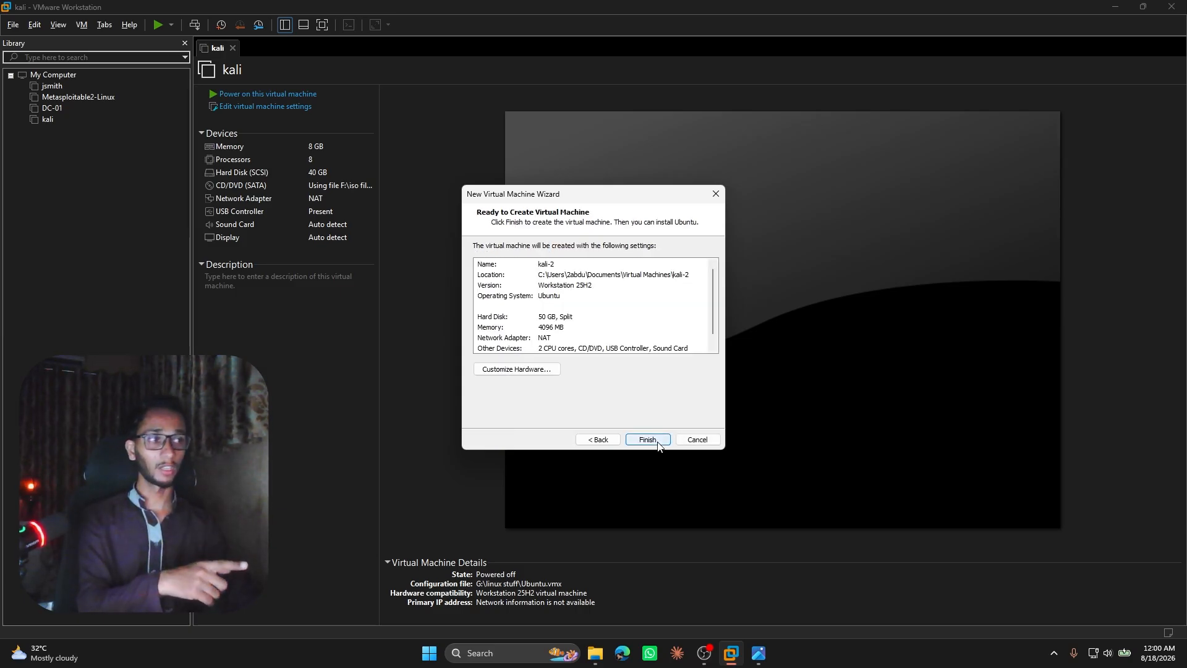
# Review the new virtual machine's summary, checking name, location, operating system, hard disk, memory and network adapter.
pyautogui.scroll(1, 579, 287)
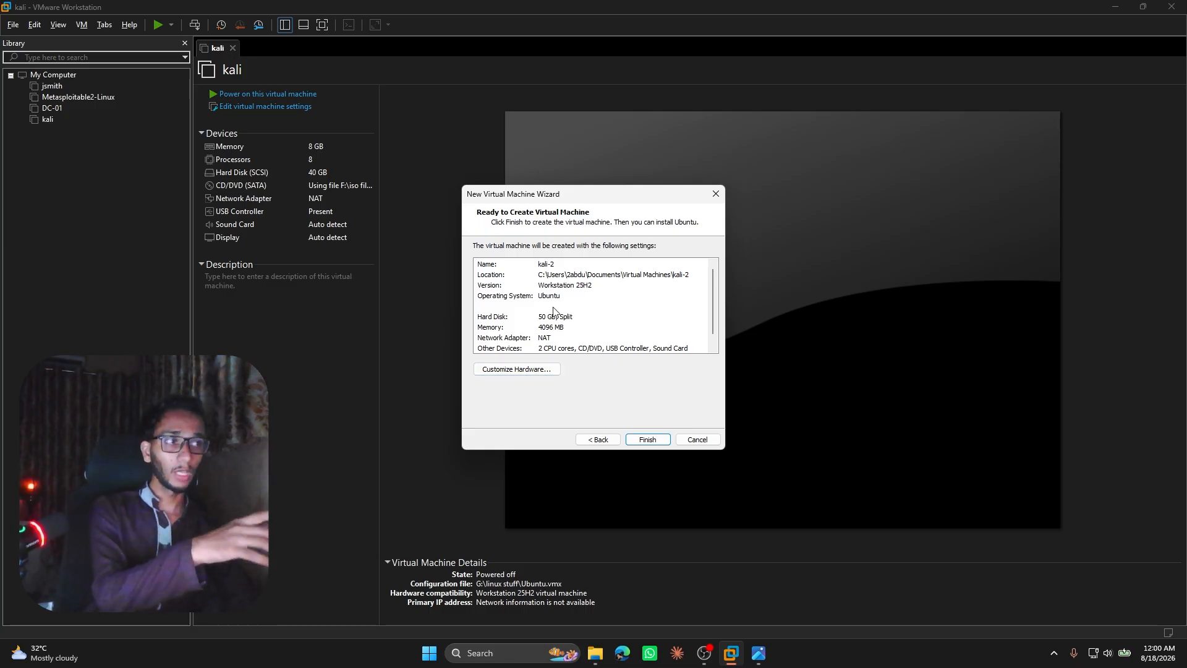
pyautogui.click(544, 266)
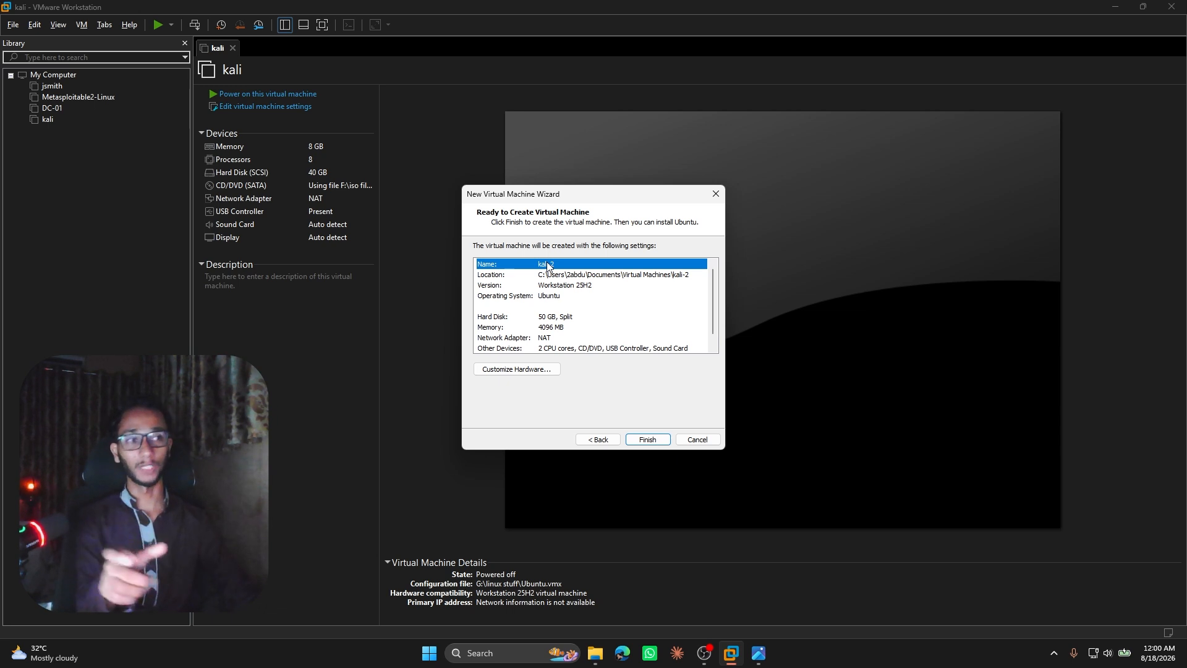
pyautogui.click(561, 276)
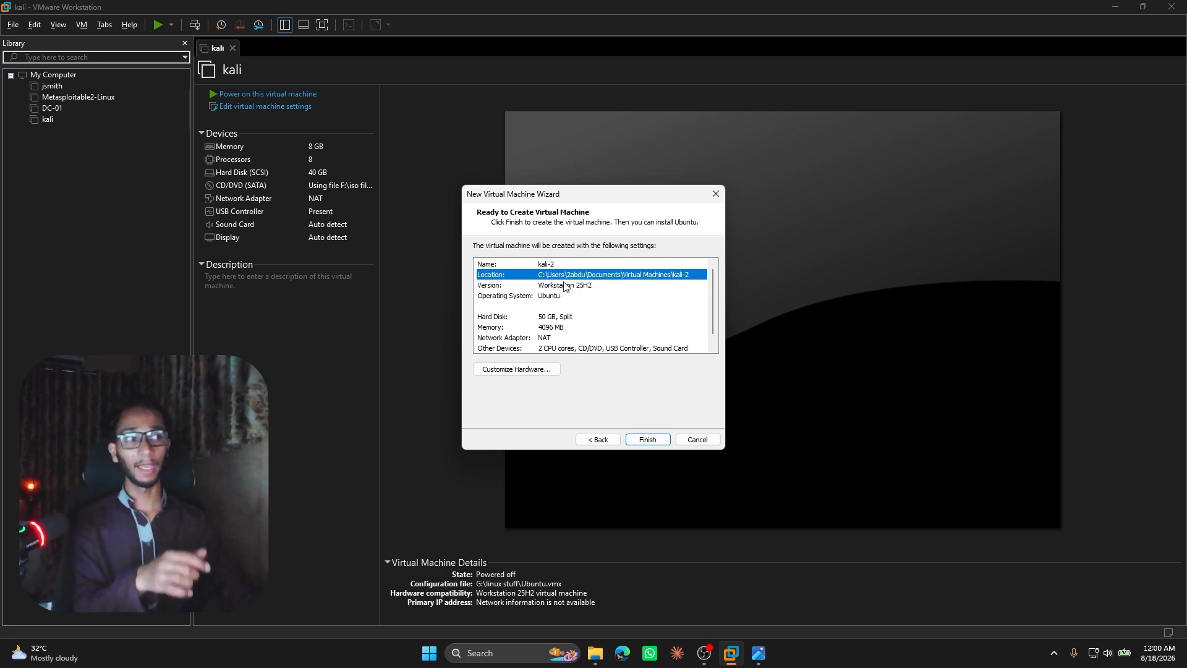
pyautogui.click(566, 295)
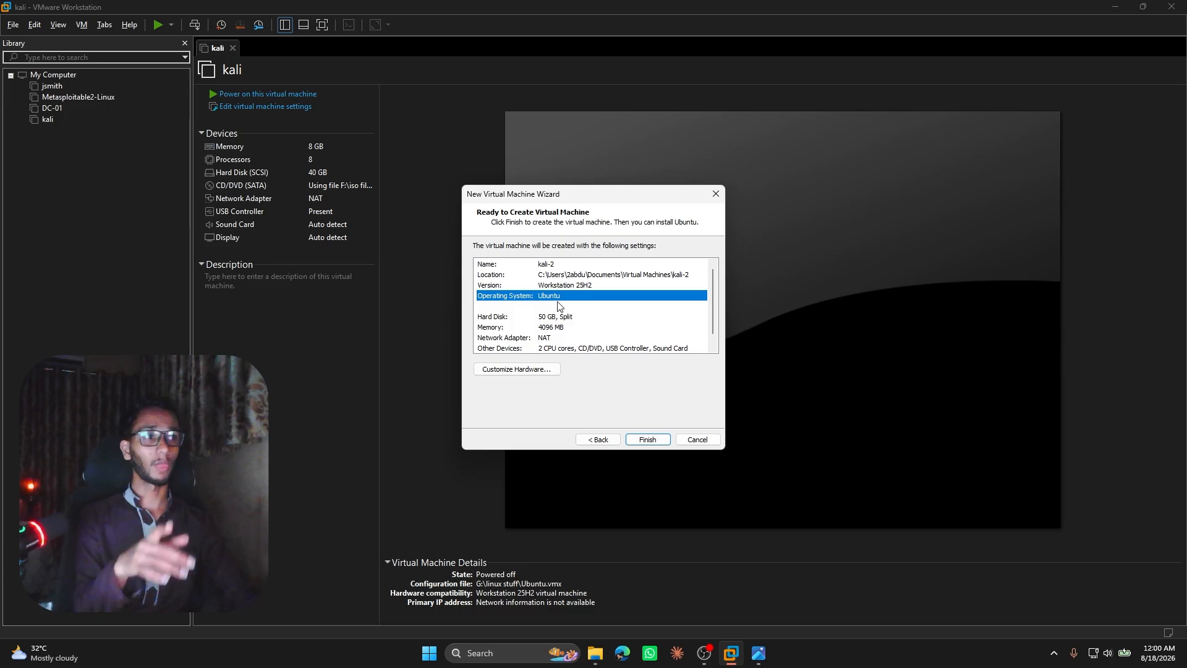
pyautogui.scroll(-1, 561, 306)
pyautogui.click(583, 310)
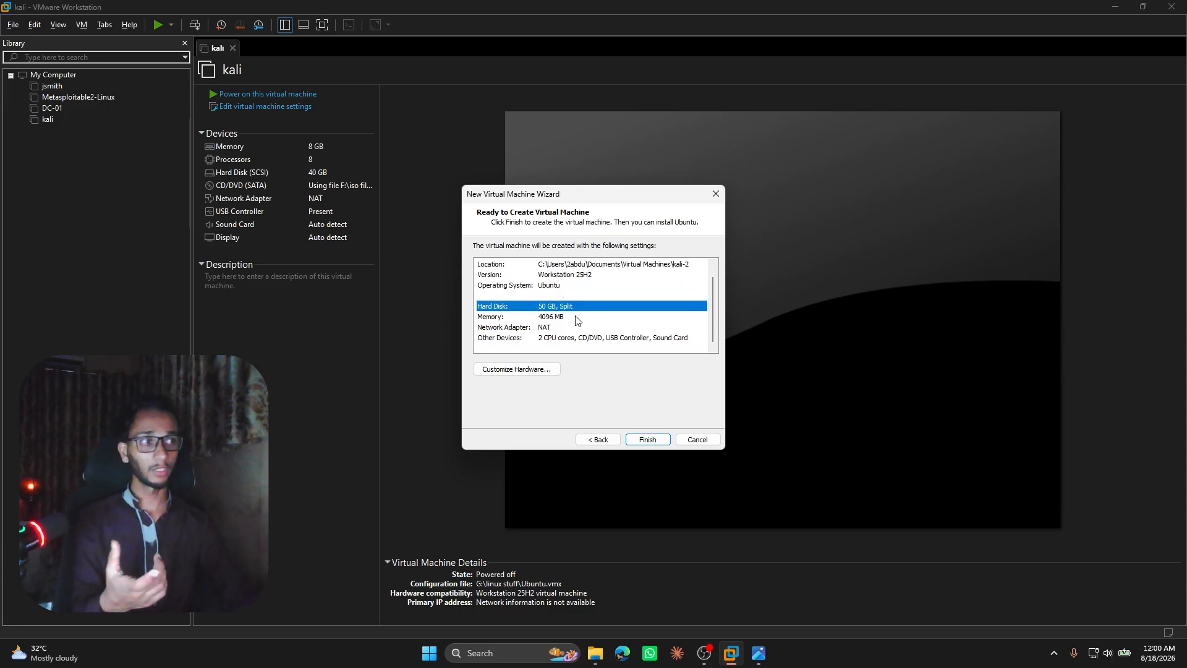
pyautogui.click(573, 320)
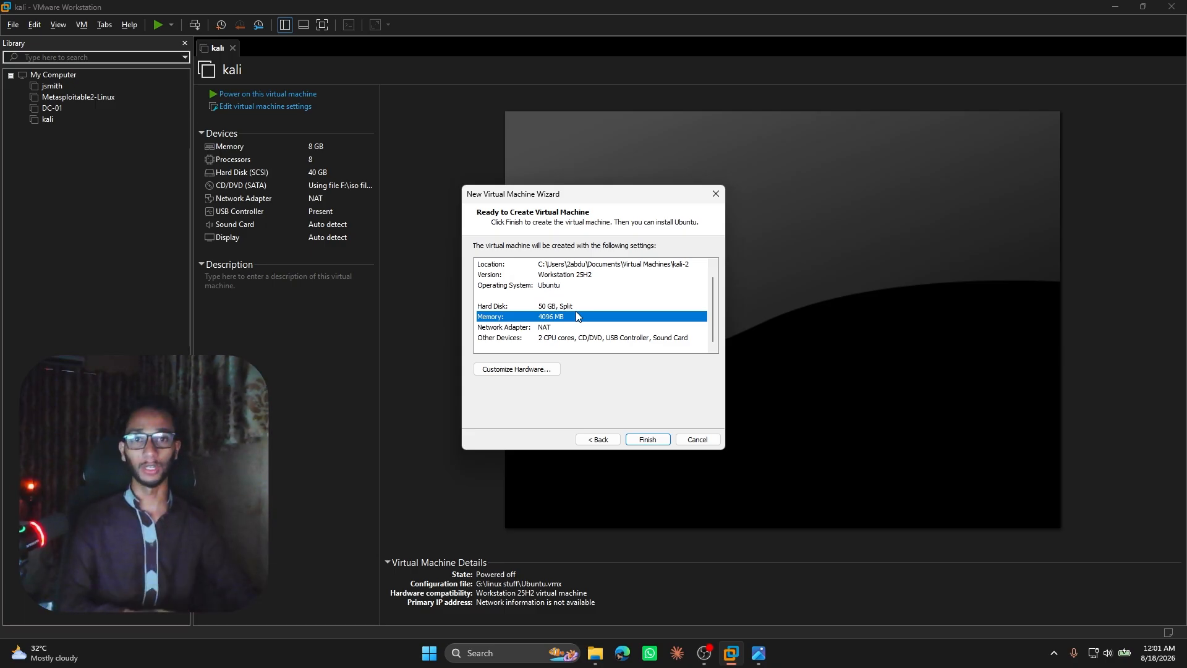
pyautogui.click(573, 328)
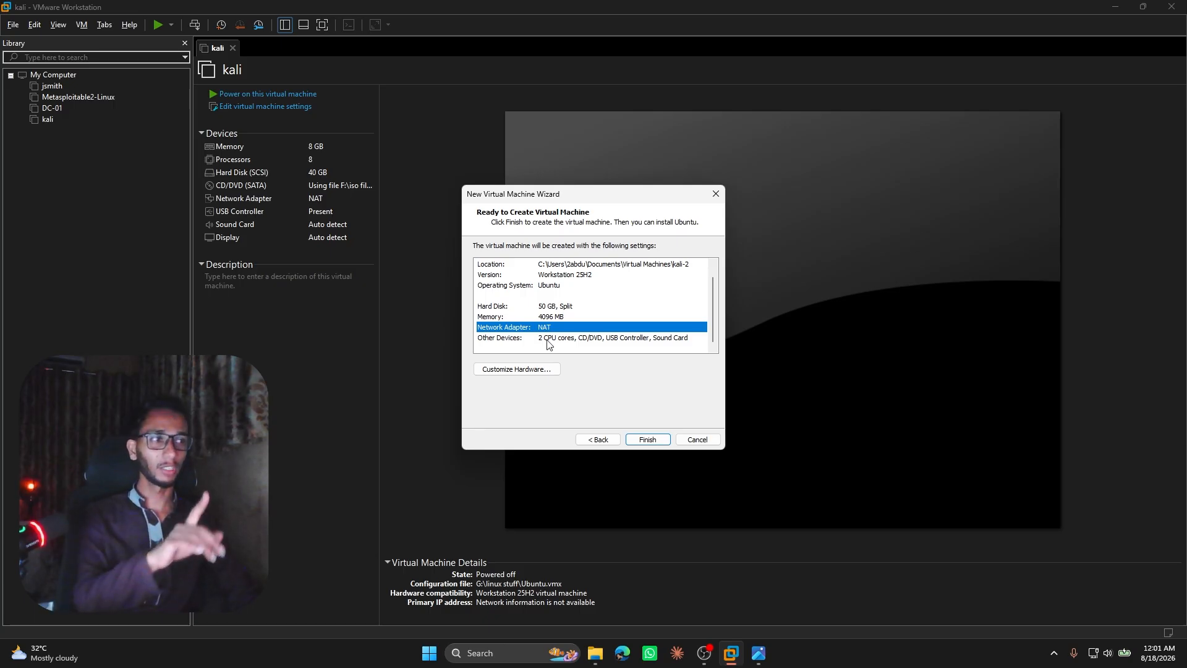
pyautogui.click(513, 369)
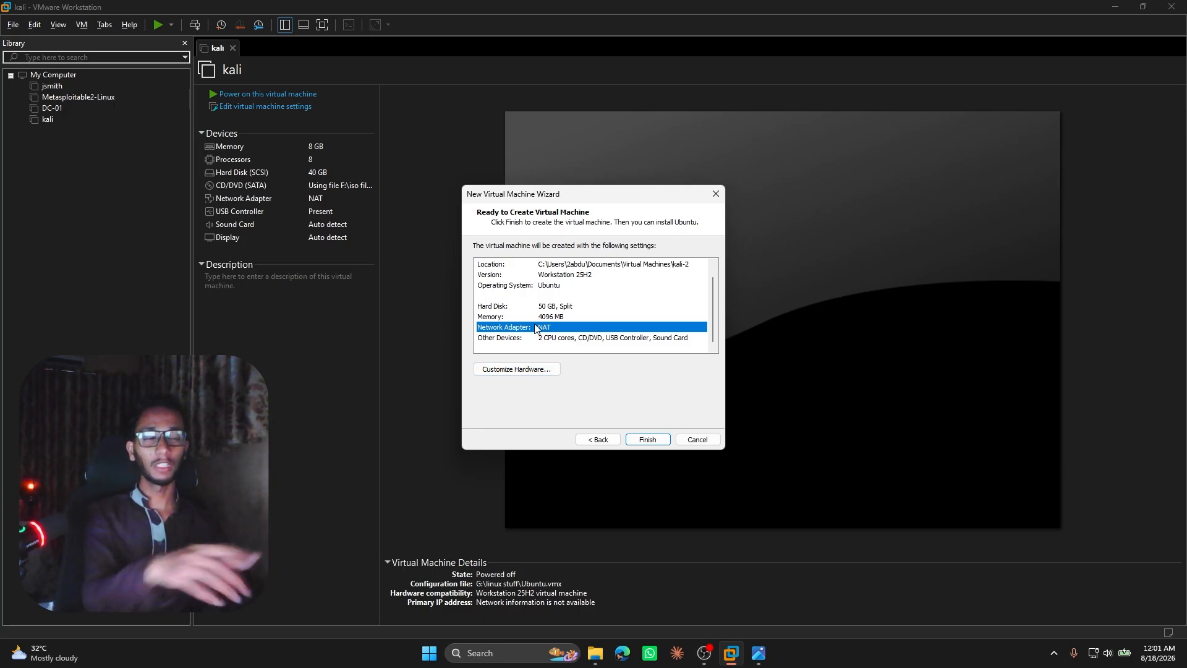
pyautogui.click(536, 319)
# Check the new machine's processor and network adapter options in the hardware customization, and finish creating the virtual machine.
pyautogui.click(518, 369)
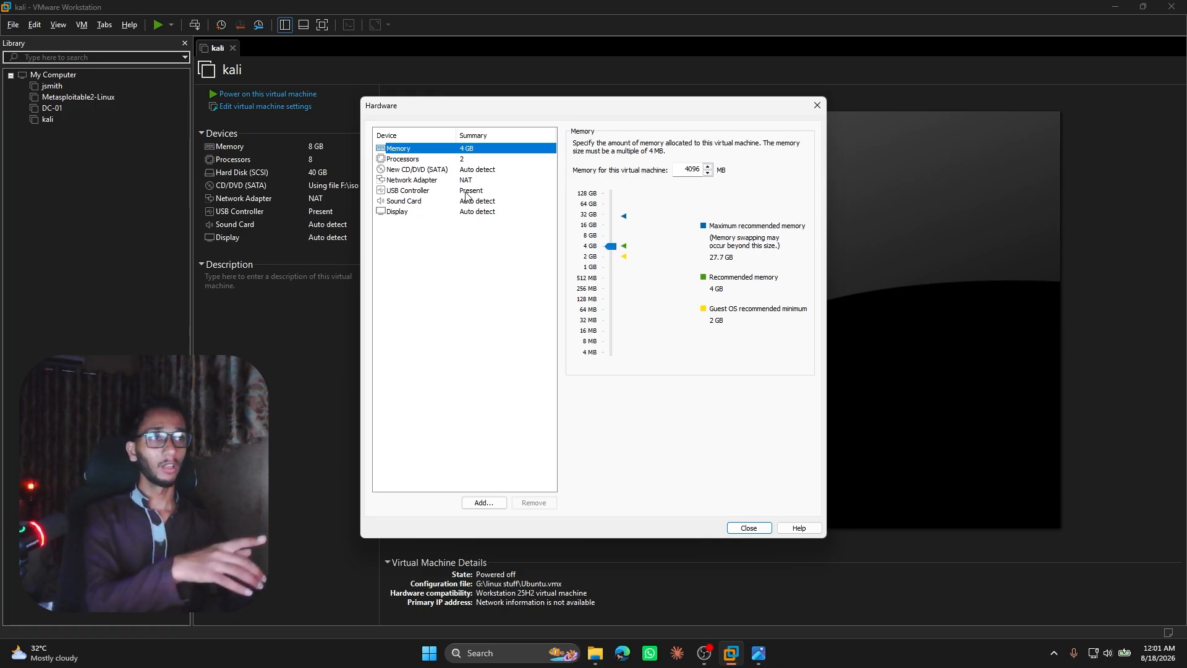
pyautogui.click(418, 161)
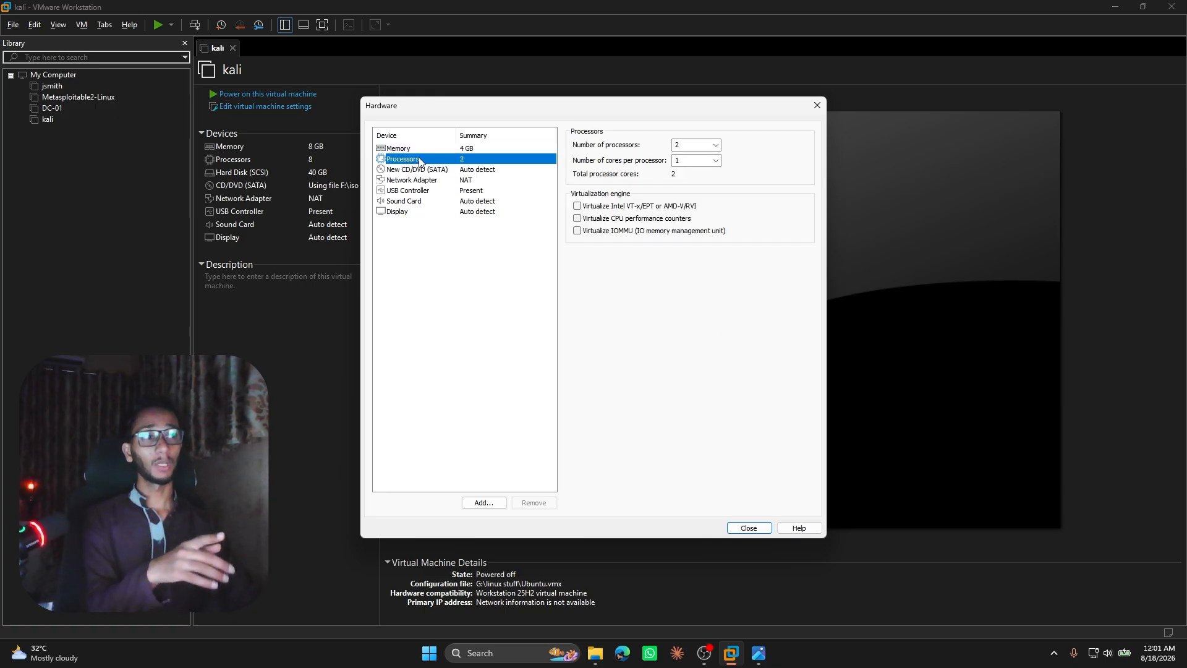
pyautogui.click(717, 147)
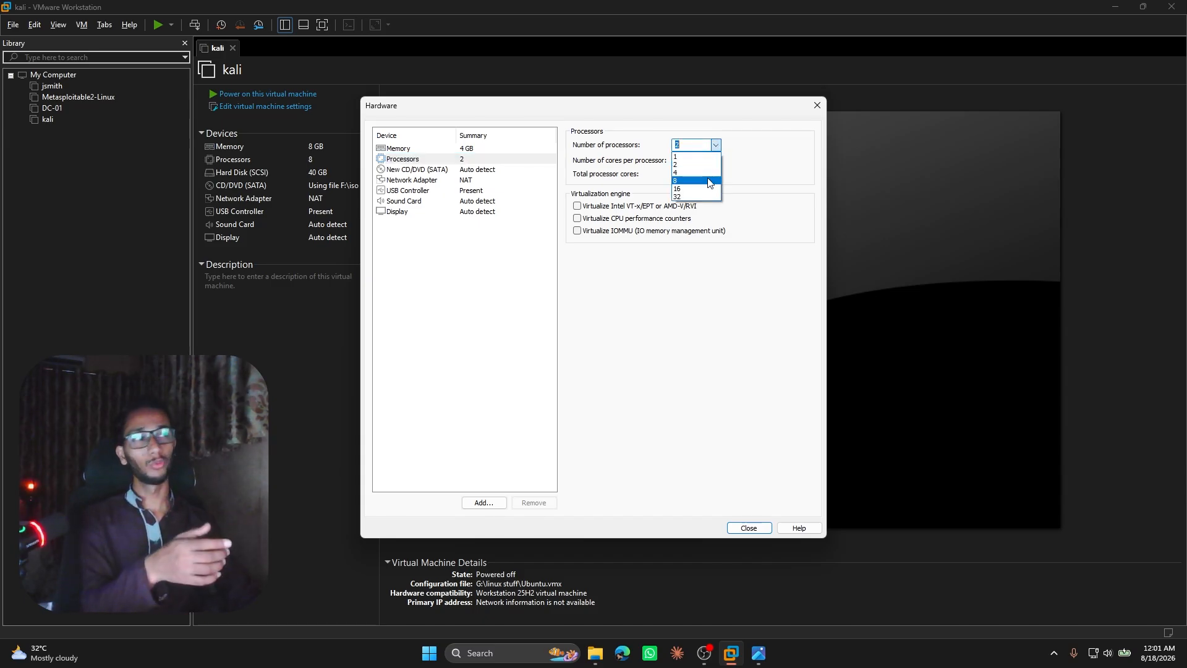
pyautogui.click(716, 146)
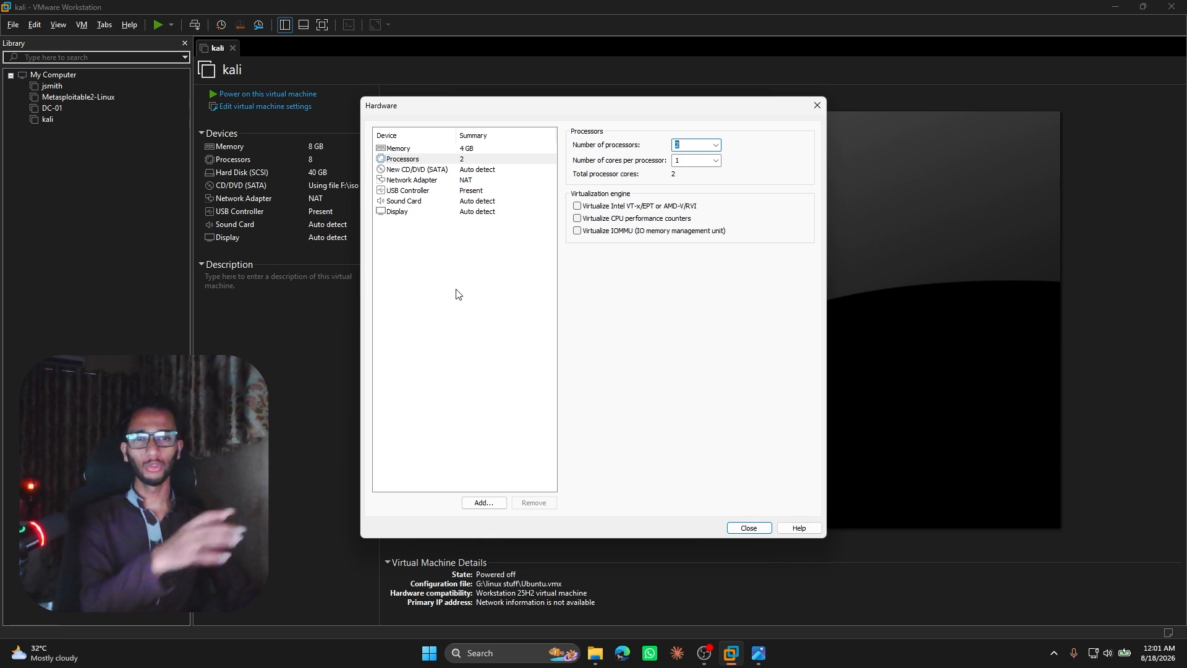
pyautogui.click(451, 180)
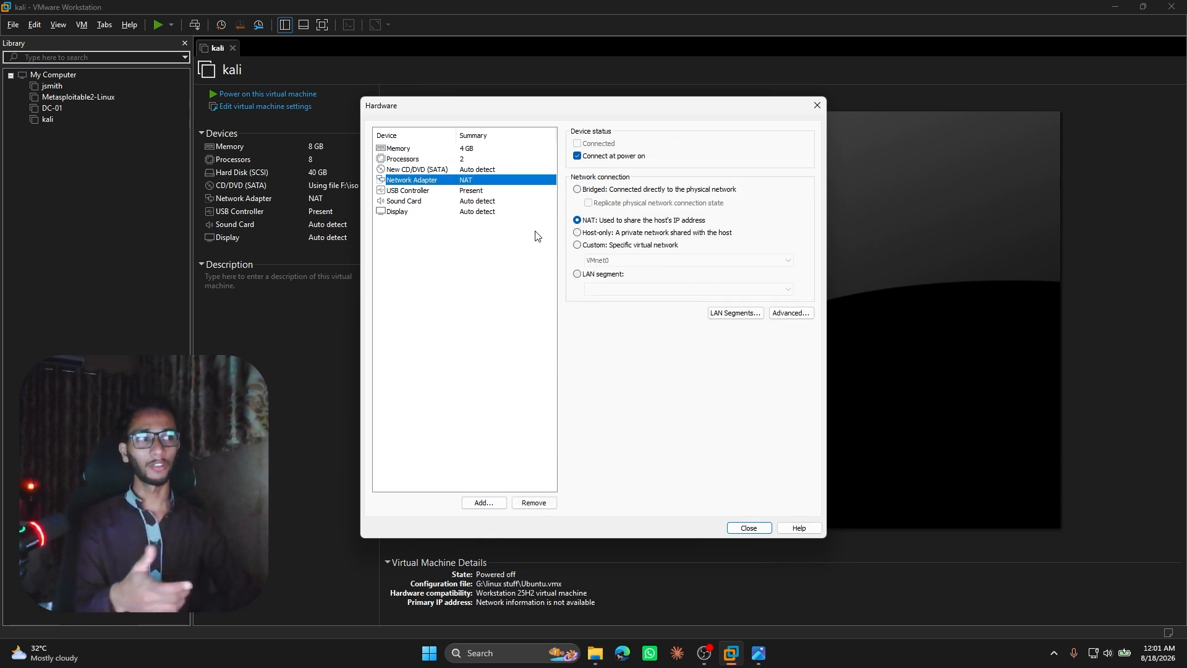
pyautogui.click(750, 526)
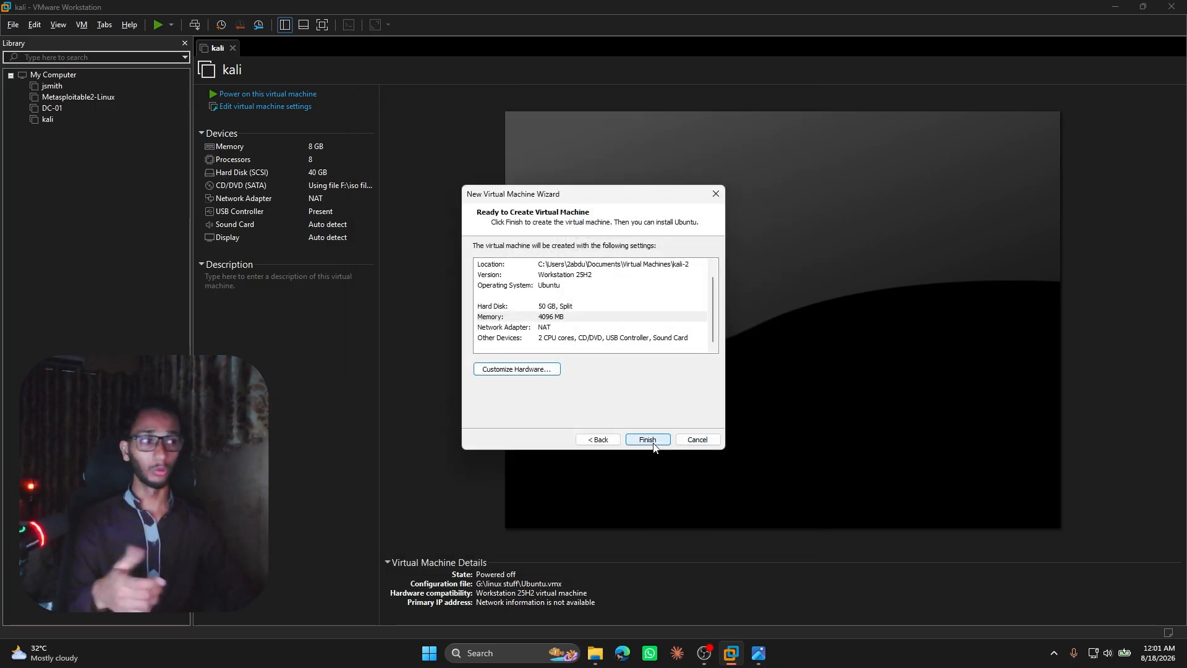
pyautogui.click(652, 443)
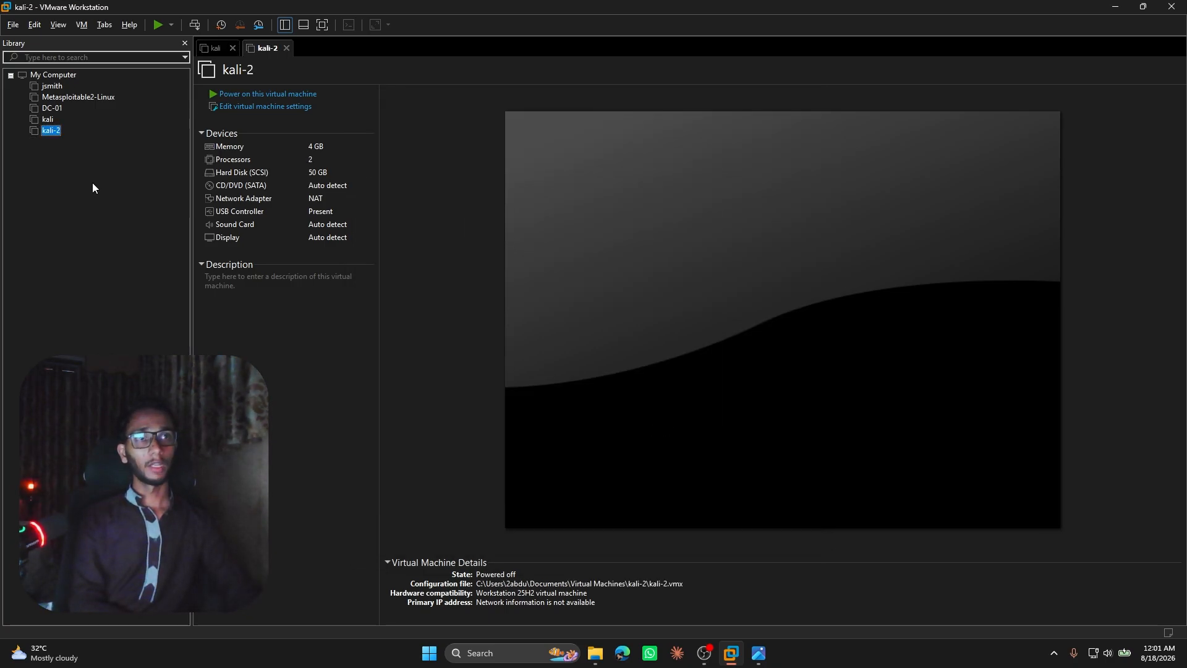
pyautogui.rightClick(54, 132)
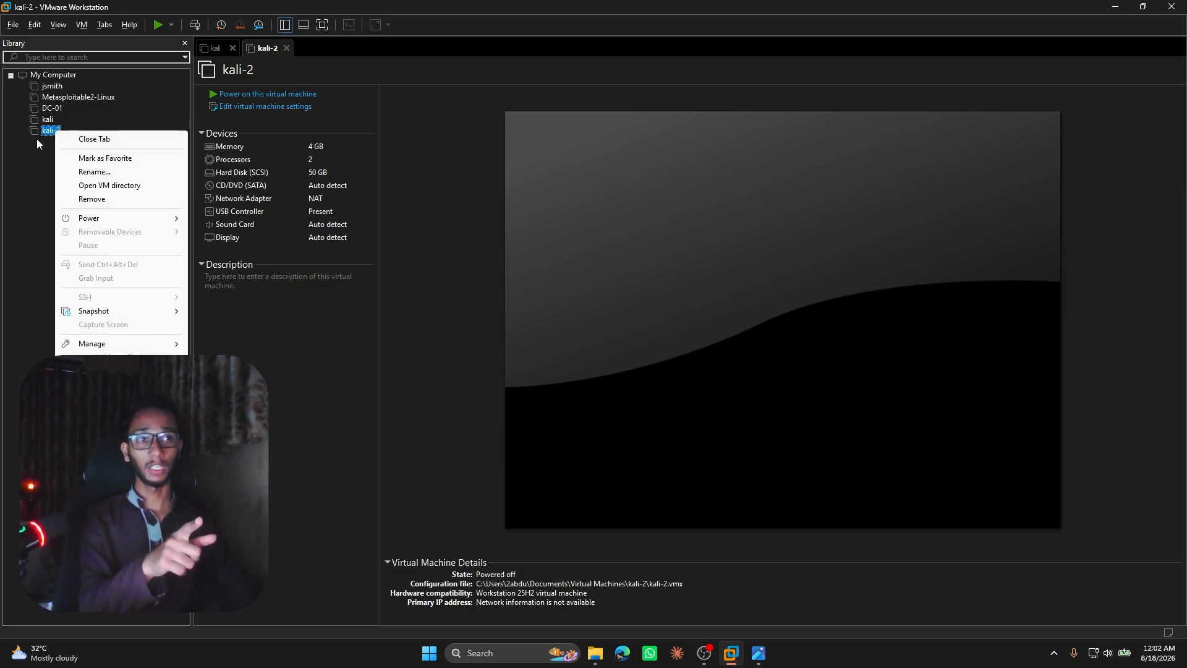
pyautogui.moveTo(112, 345)
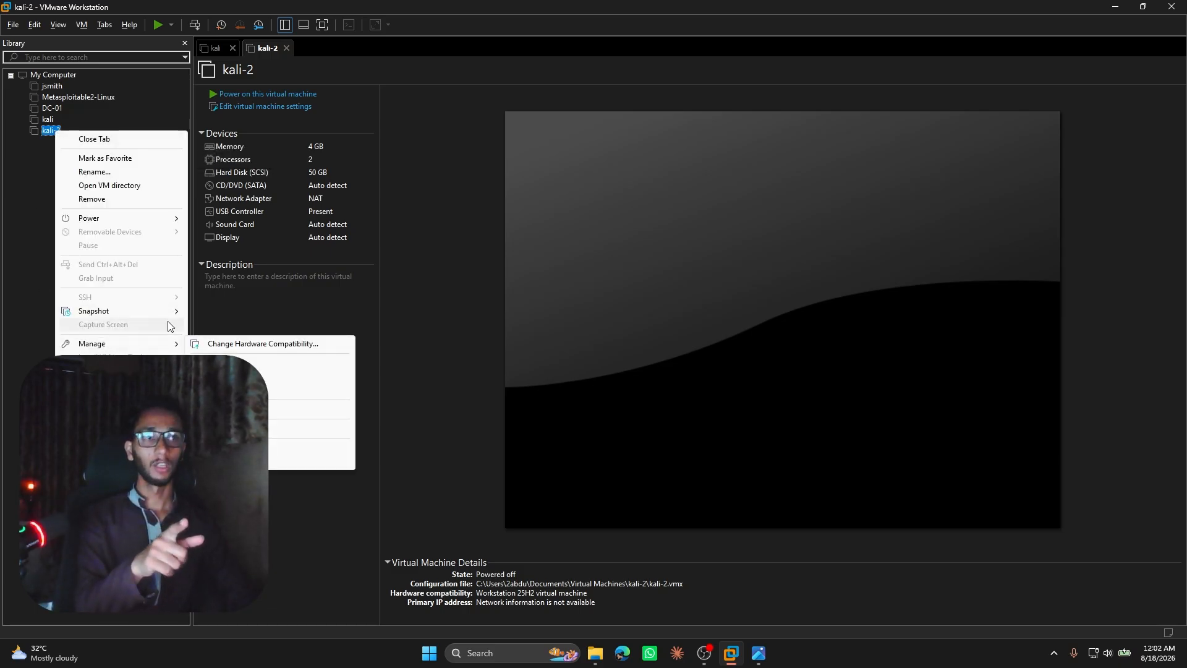
pyautogui.click(230, 311)
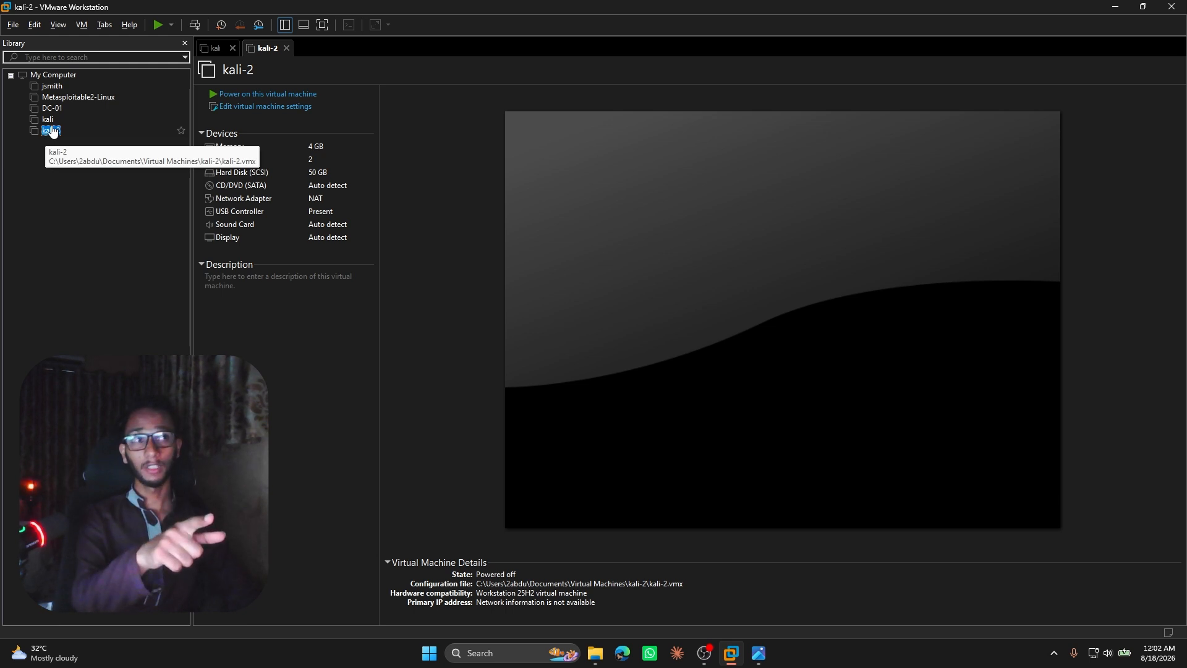
# Try to set kali-2's CD/DVD drive to use an ISO image file, browsing the Virtual Machines folder for the image.
pyautogui.click(267, 107)
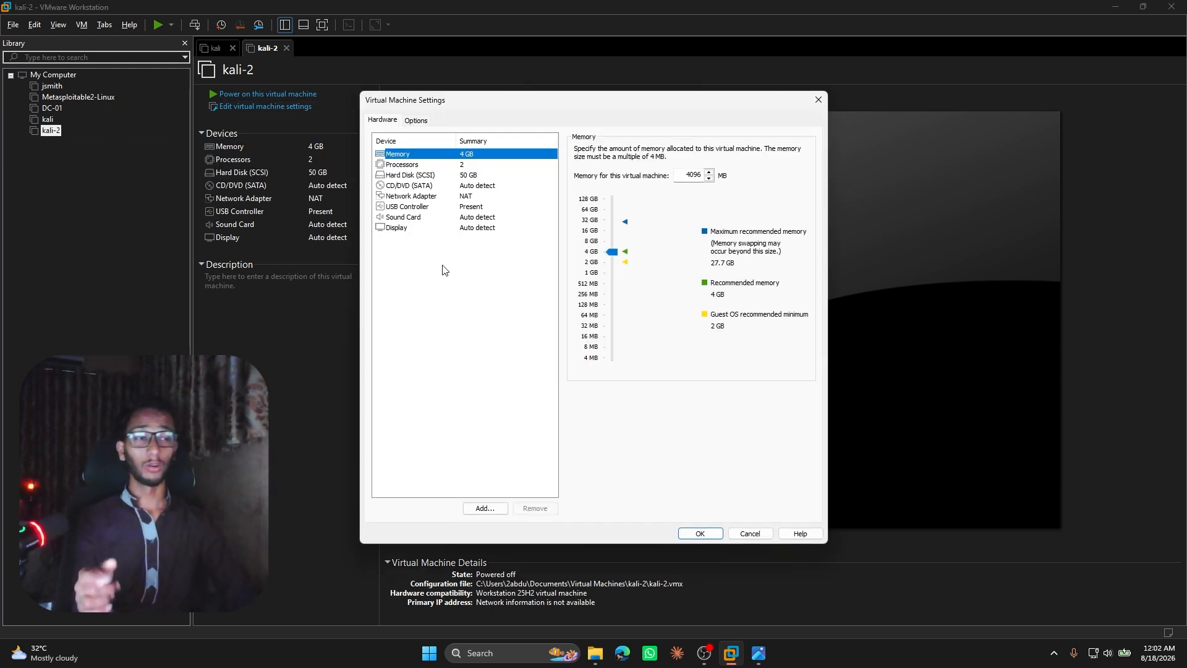
pyautogui.click(408, 186)
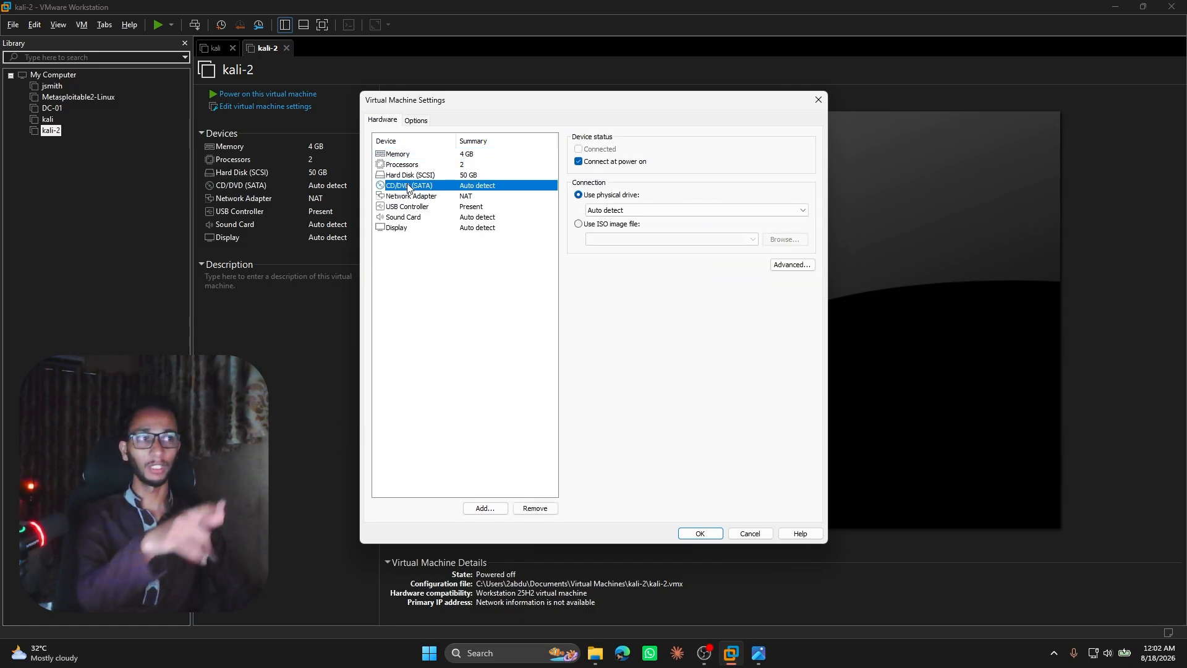
pyautogui.click(579, 225)
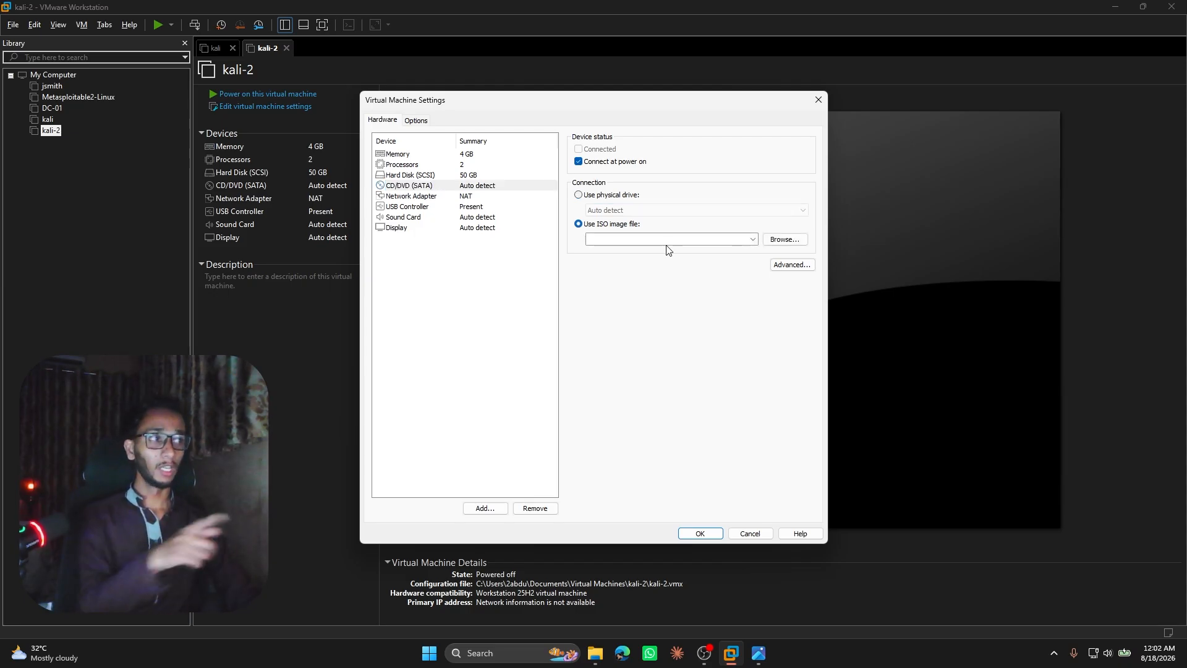
pyautogui.click(754, 239)
pyautogui.click(774, 241)
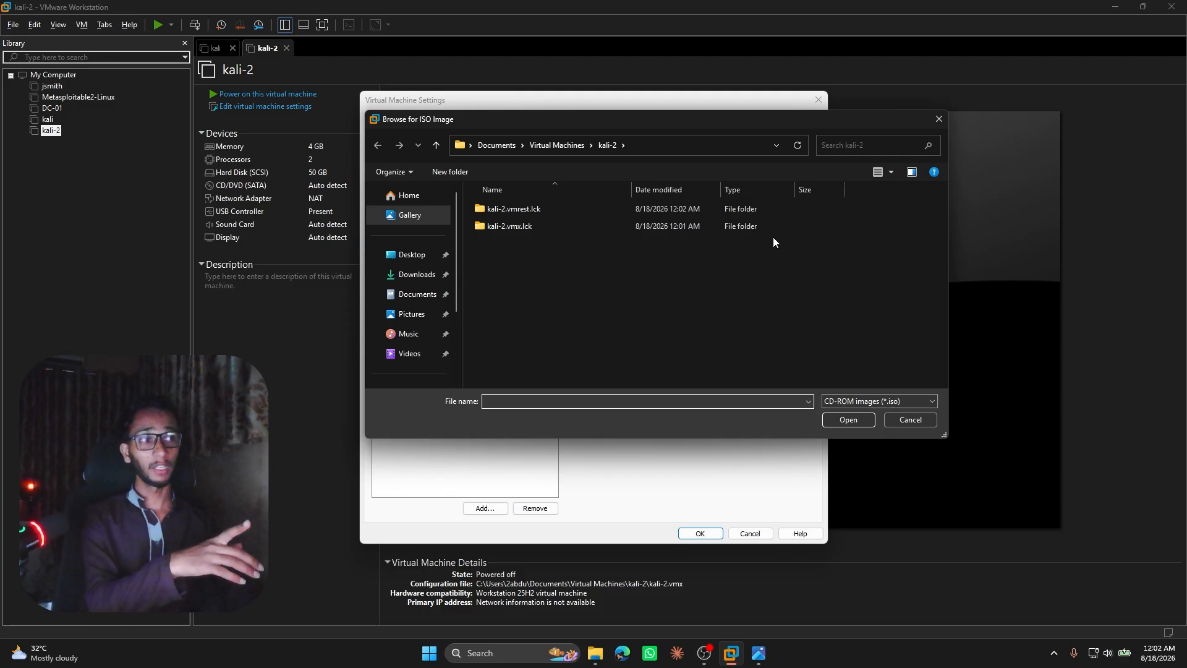
pyautogui.moveTo(653, 122); pyautogui.dragTo(715, 193)
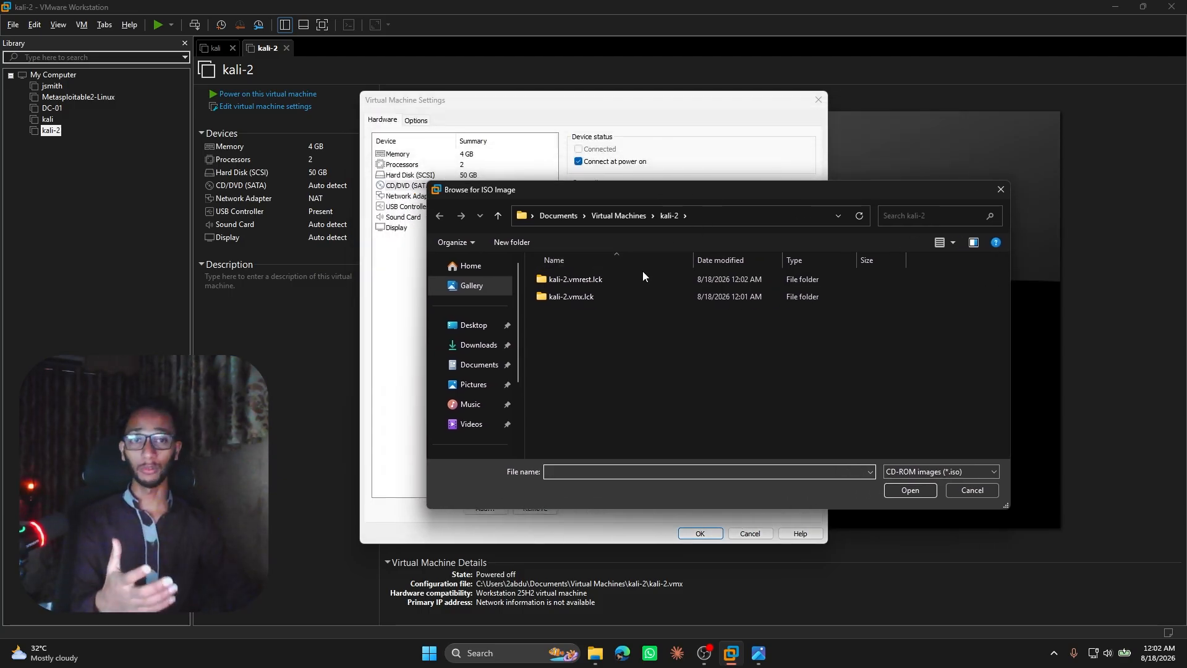
pyautogui.click(638, 216)
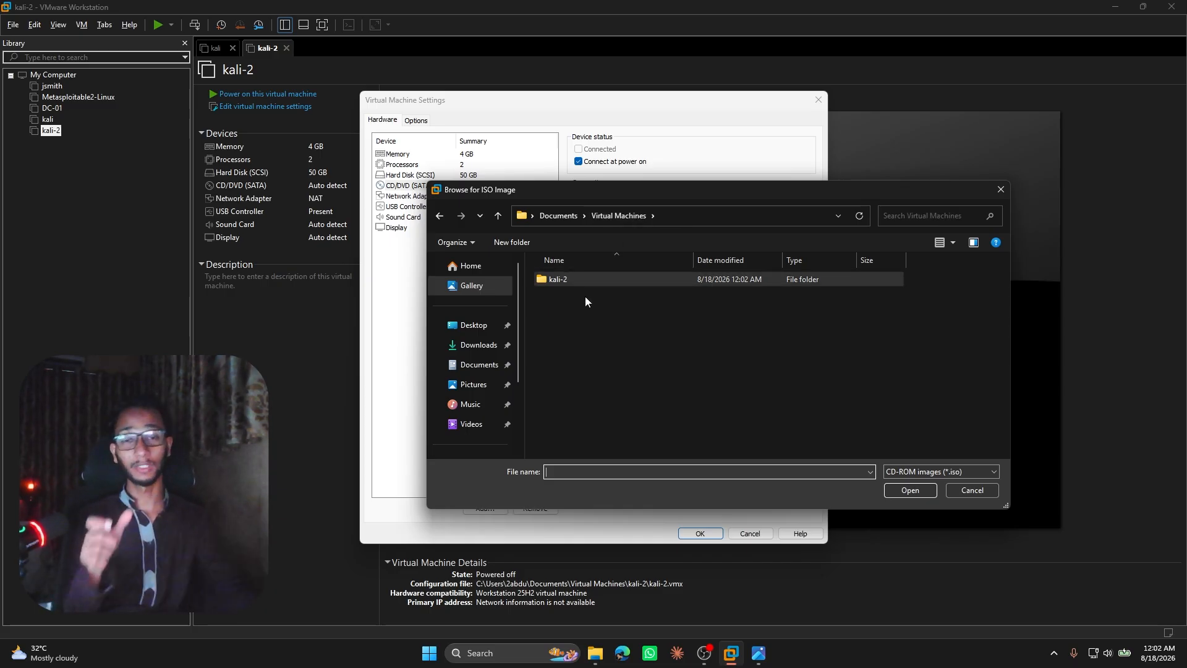
pyautogui.click(587, 280)
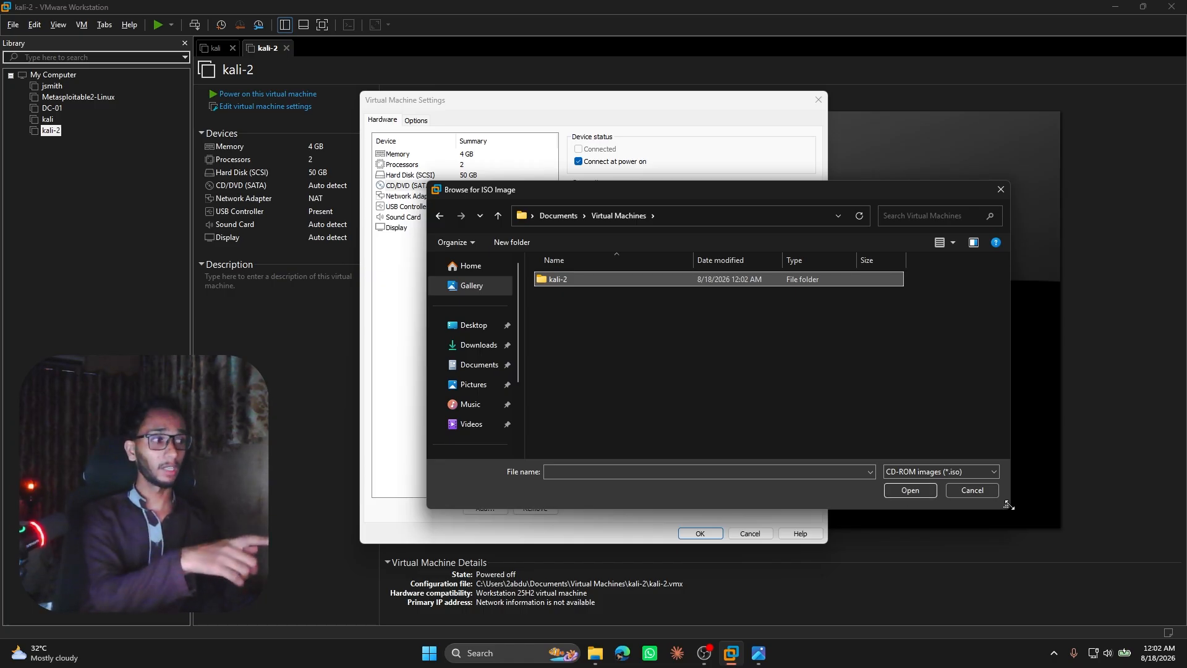
pyautogui.click(968, 489)
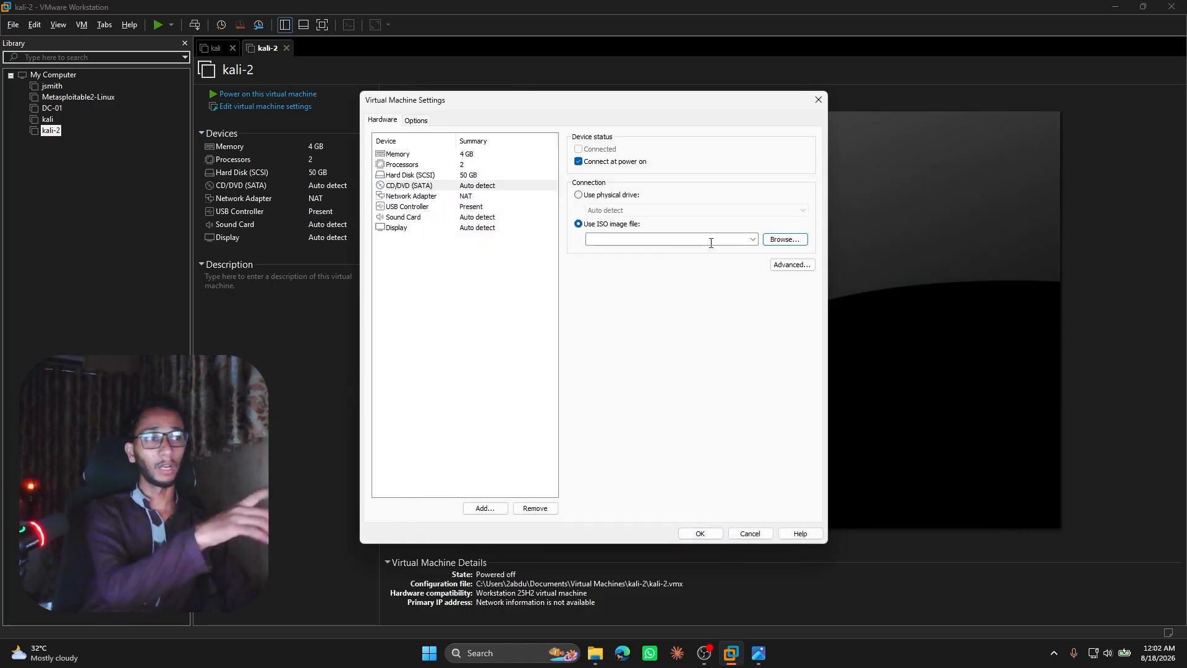
pyautogui.click(818, 100)
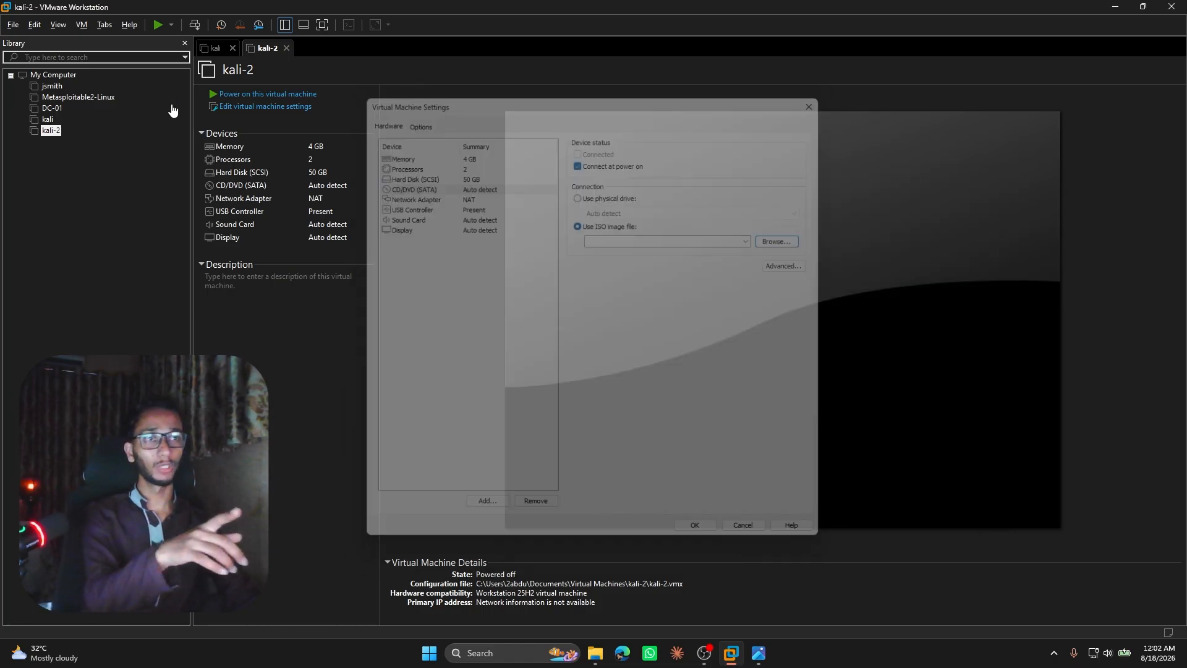
# Examine which ISO image file the existing kali machine's CD/DVD drive uses in its virtual machine settings.
pyautogui.click(46, 120)
pyautogui.rightClick(43, 121)
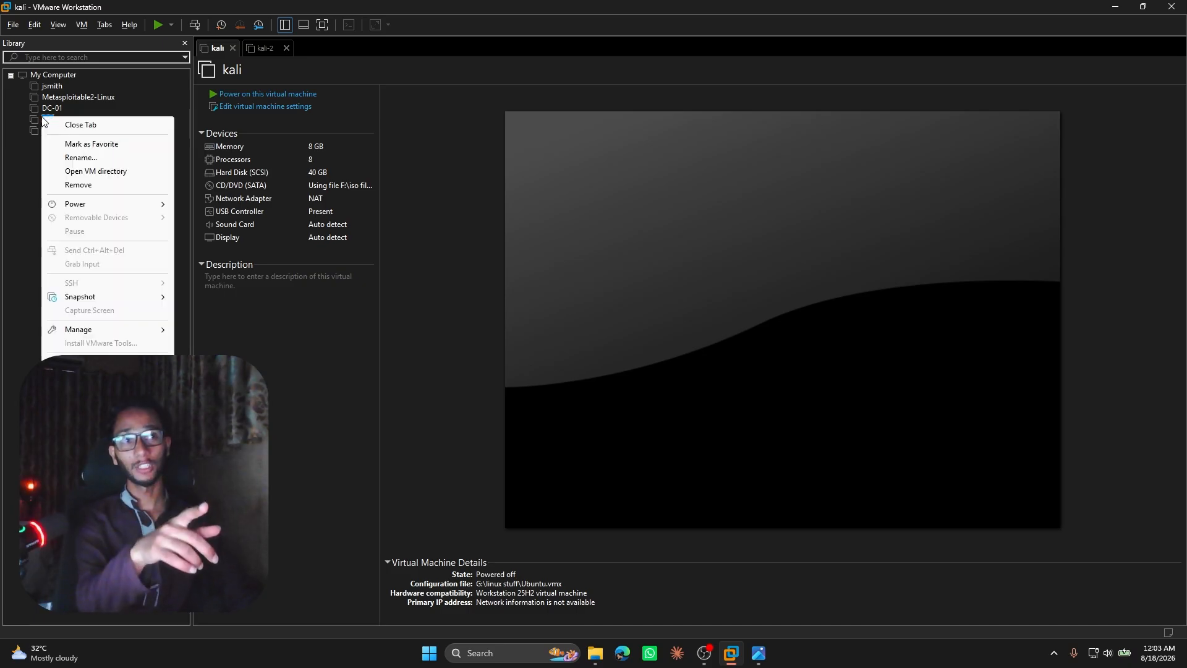
pyautogui.click(245, 110)
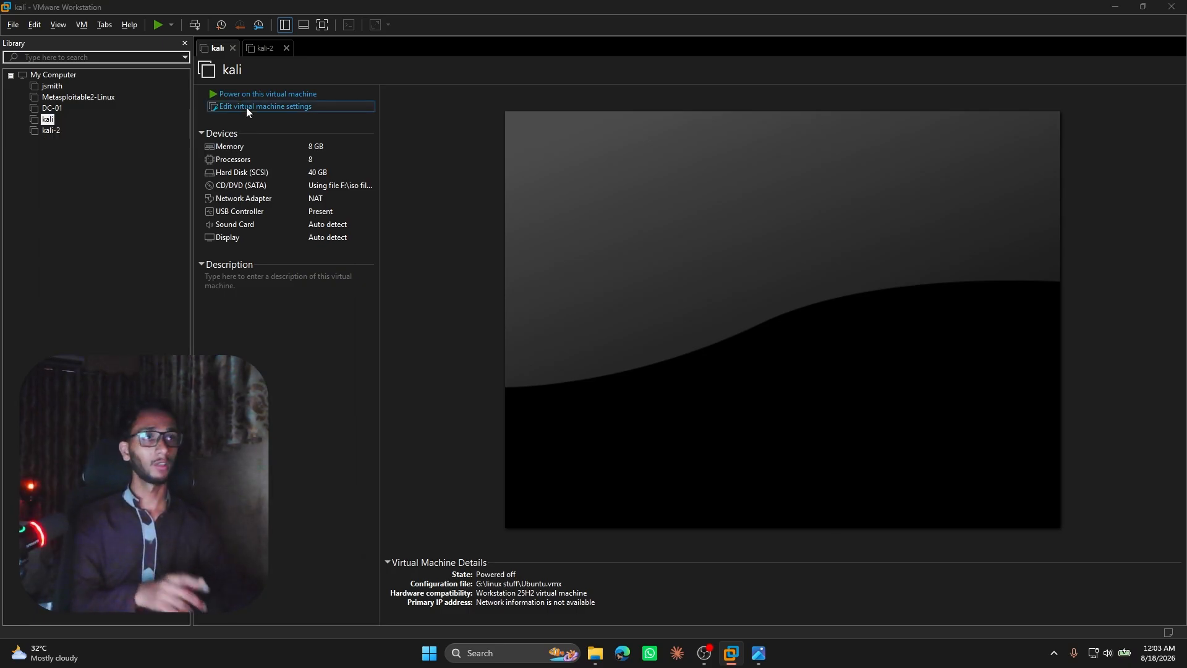
pyautogui.click(410, 185)
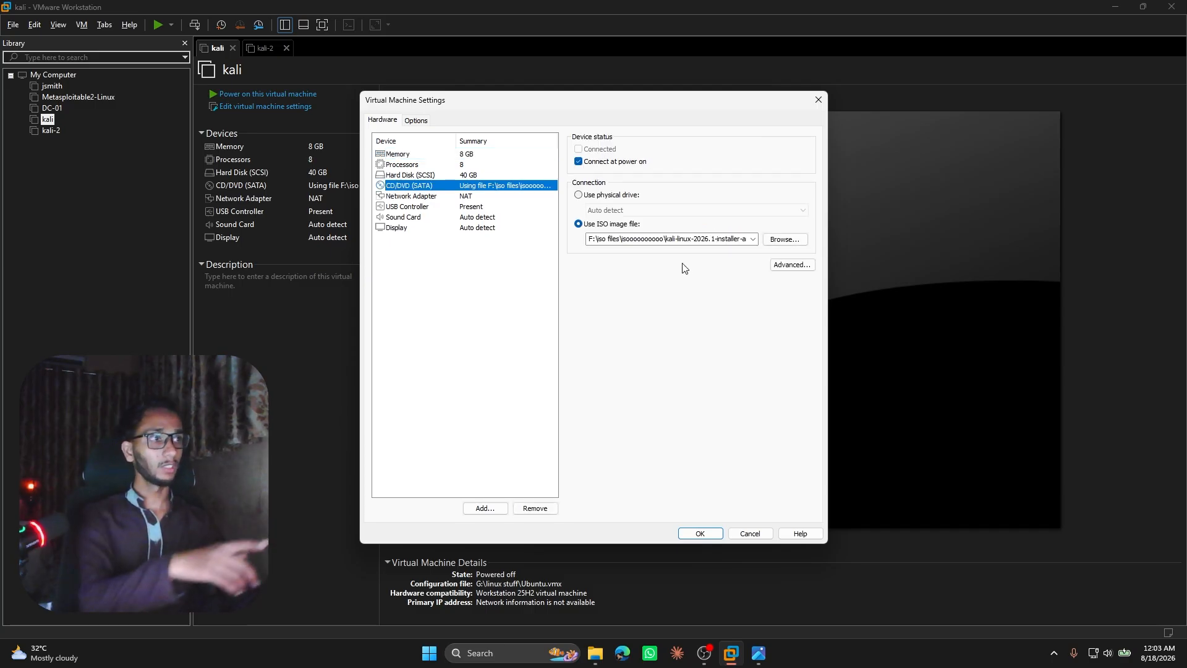
pyautogui.click(754, 241)
pyautogui.click(754, 241)
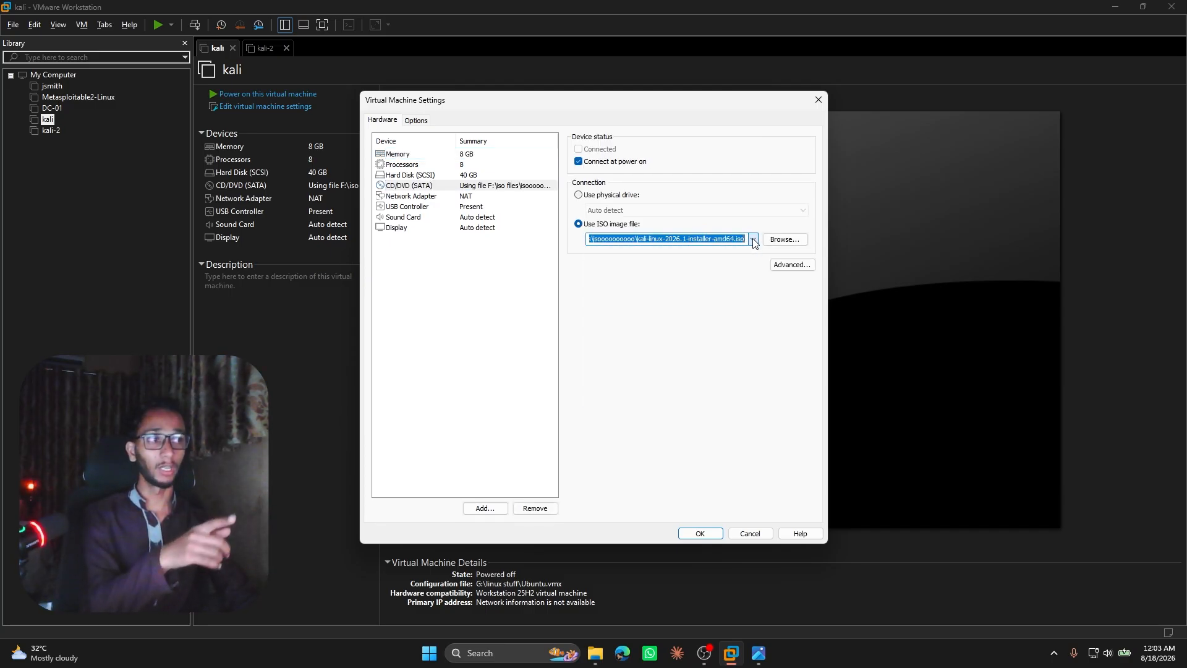
pyautogui.click(770, 241)
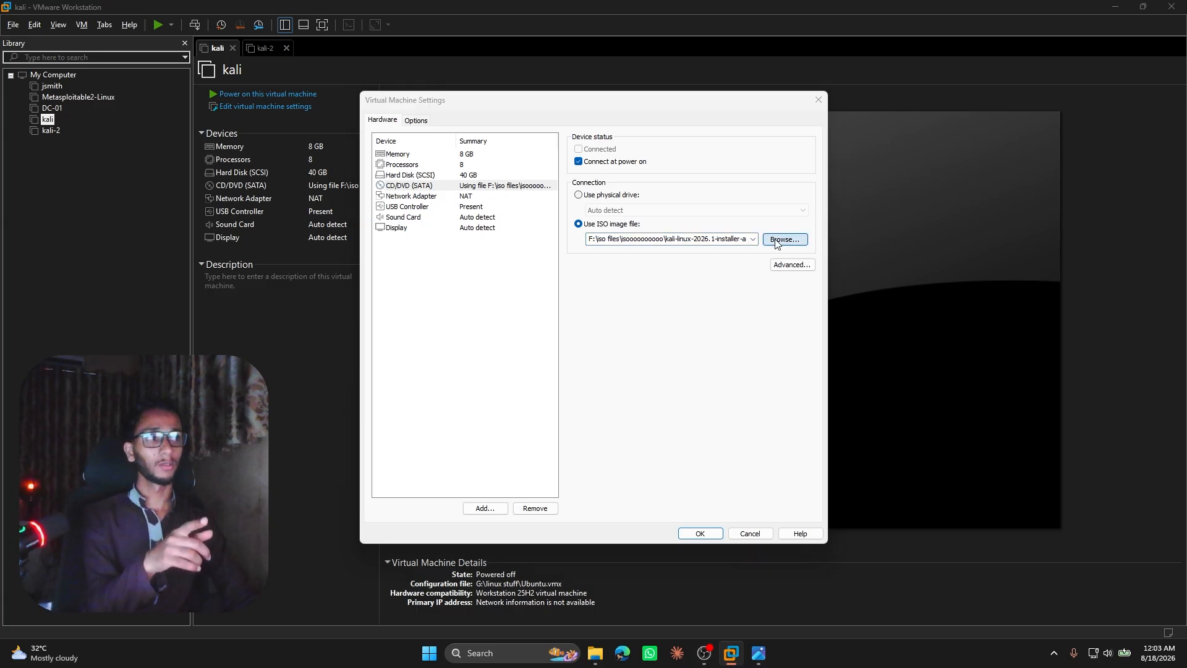
pyautogui.click(983, 495)
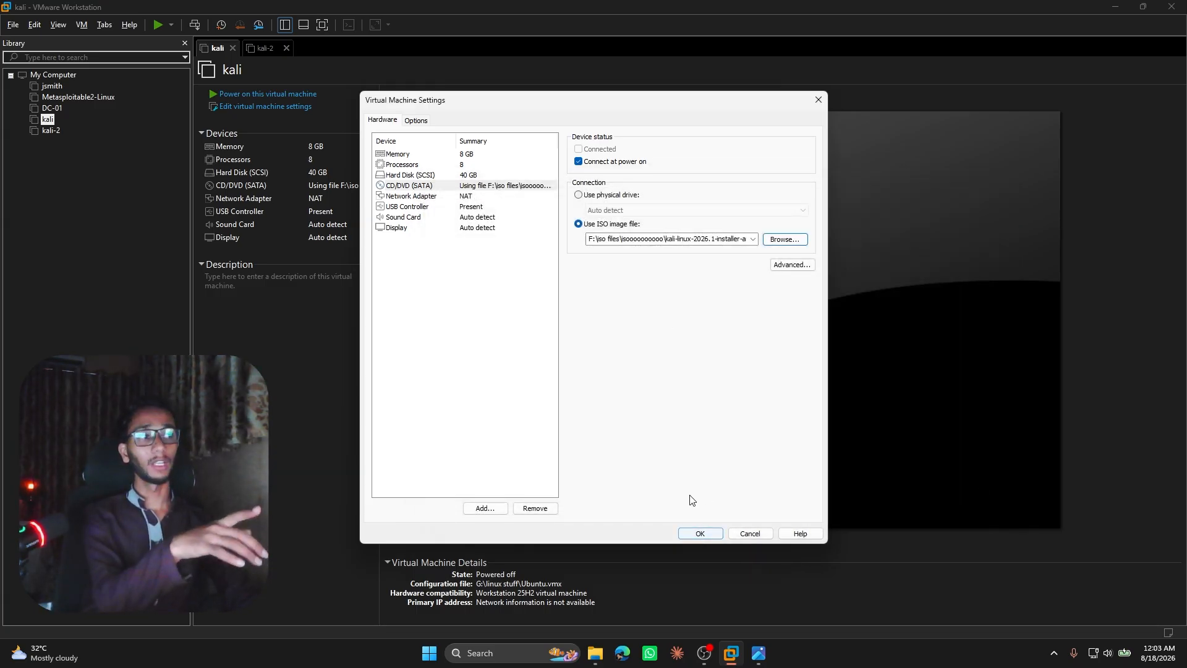
pyautogui.click(689, 536)
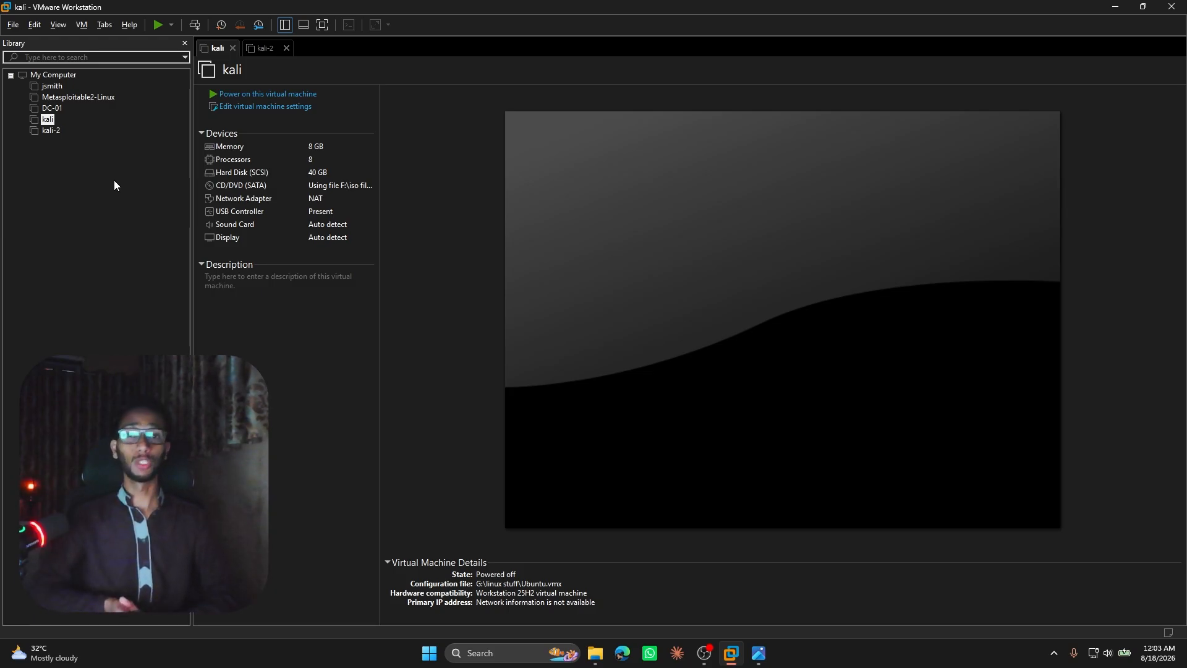
# Remove the kali-2 virtual machine from the library.
pyautogui.click(51, 131)
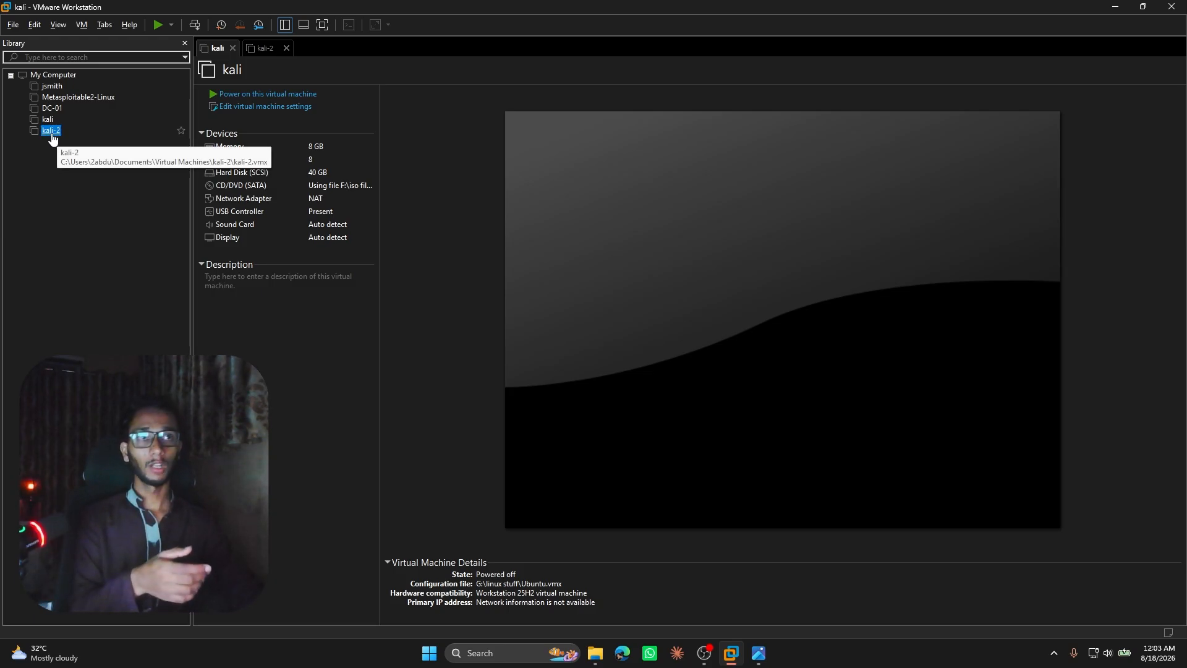
pyautogui.rightClick(51, 136)
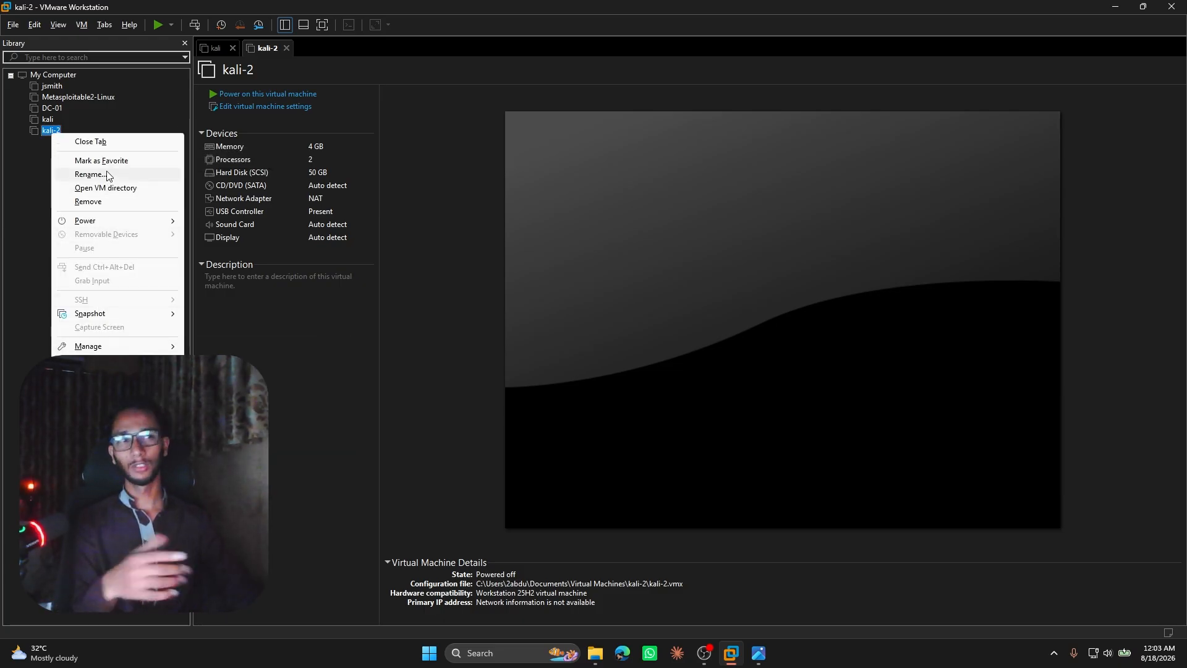
pyautogui.click(87, 201)
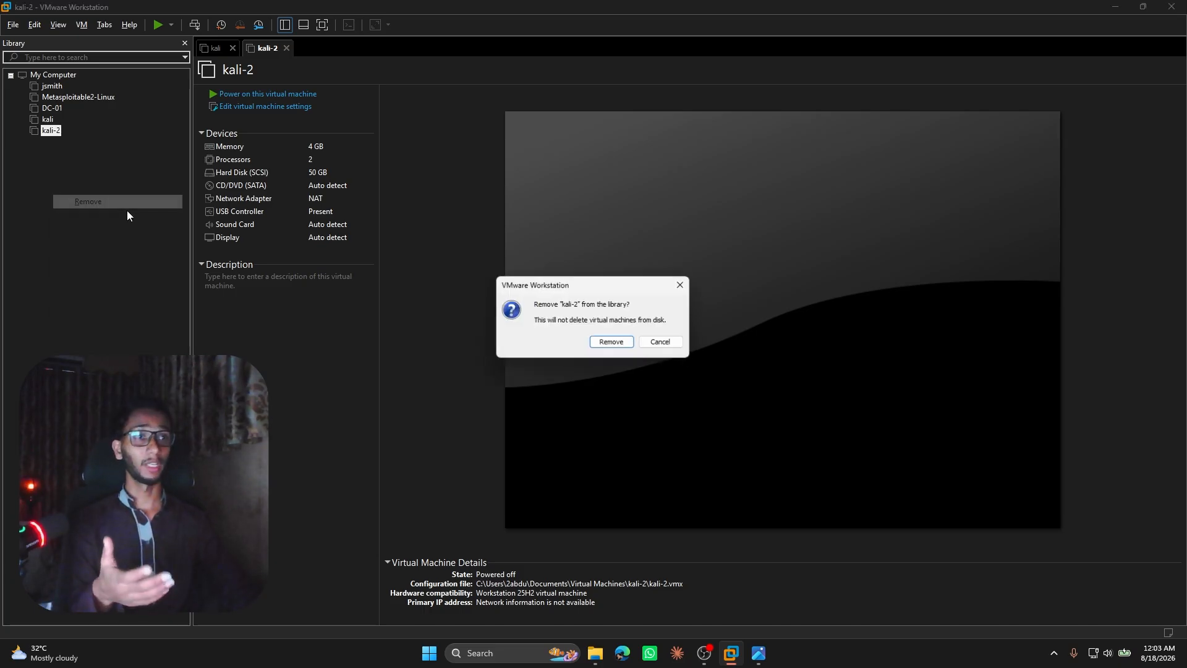
pyautogui.click(611, 344)
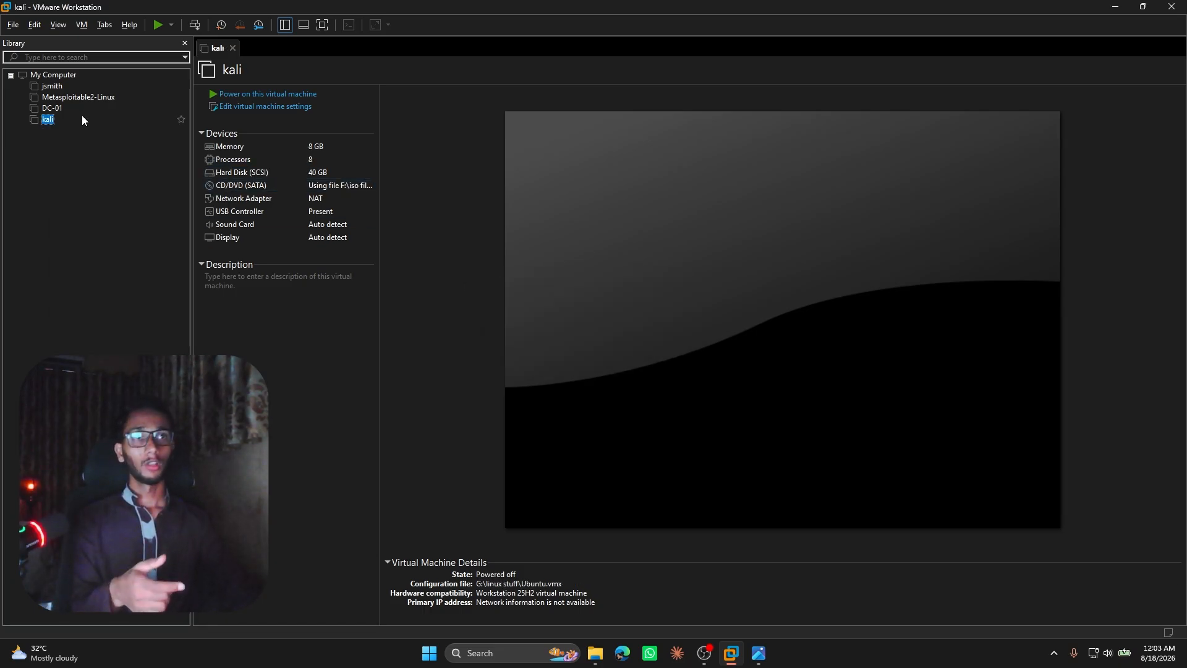
# Power on the kali virtual machine up to its login screen, and power it off while closing it.
pyautogui.click(255, 97)
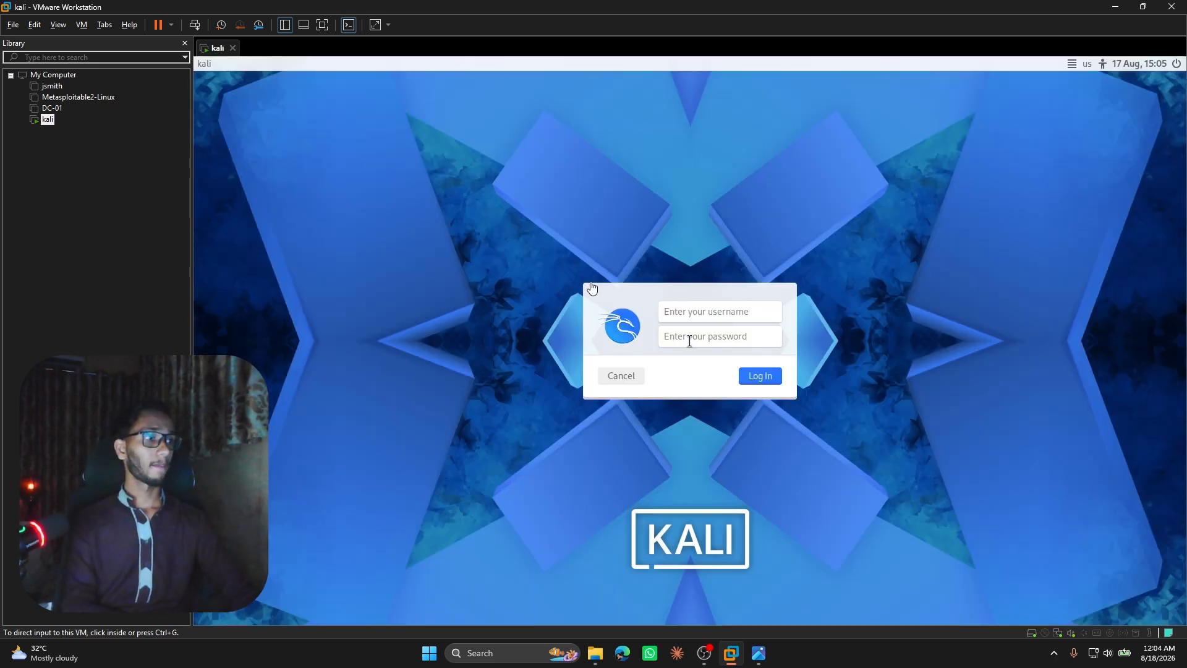
pyautogui.click(693, 317)
pyautogui.click(674, 309)
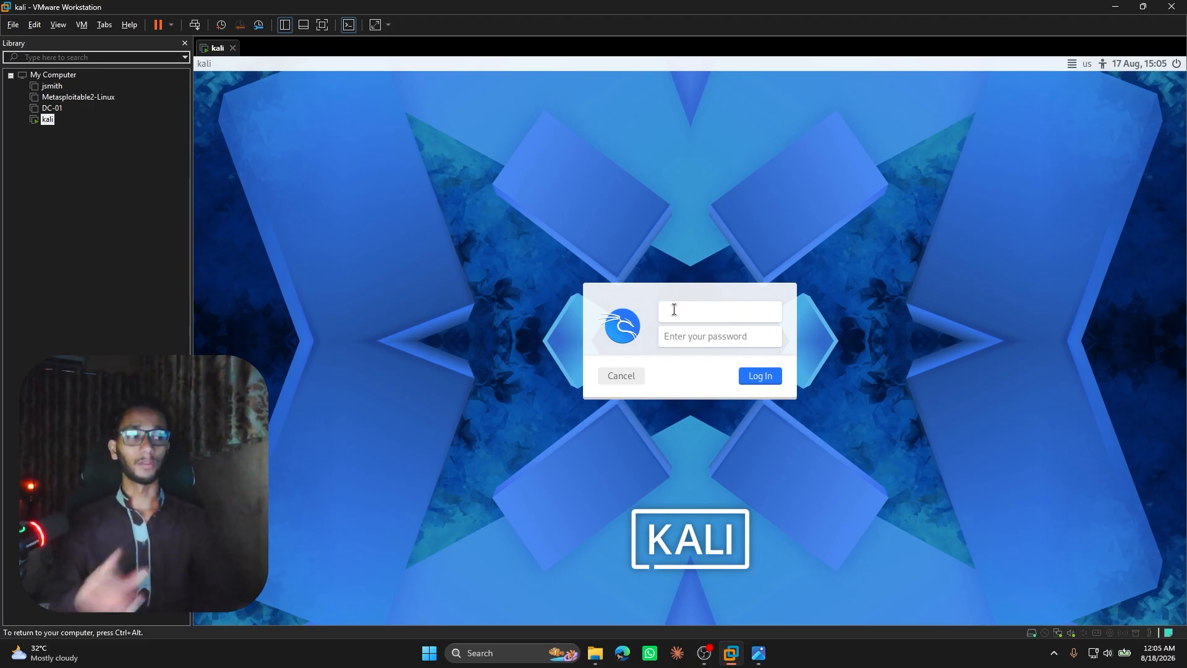
pyautogui.click(233, 47)
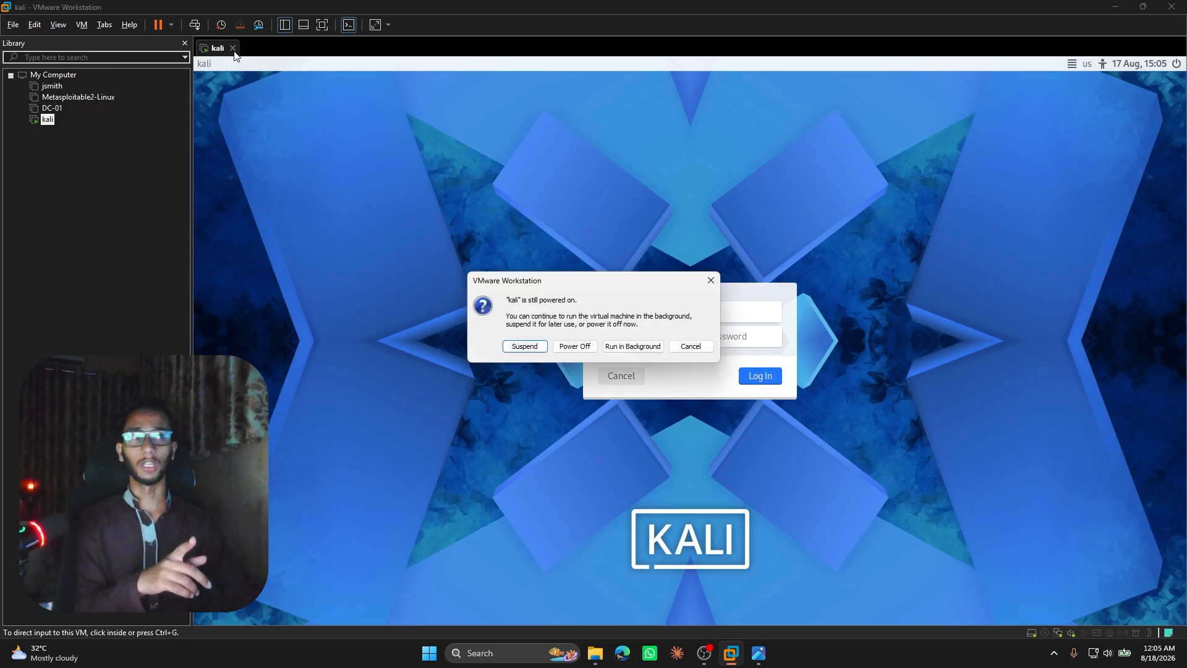
pyautogui.click(565, 350)
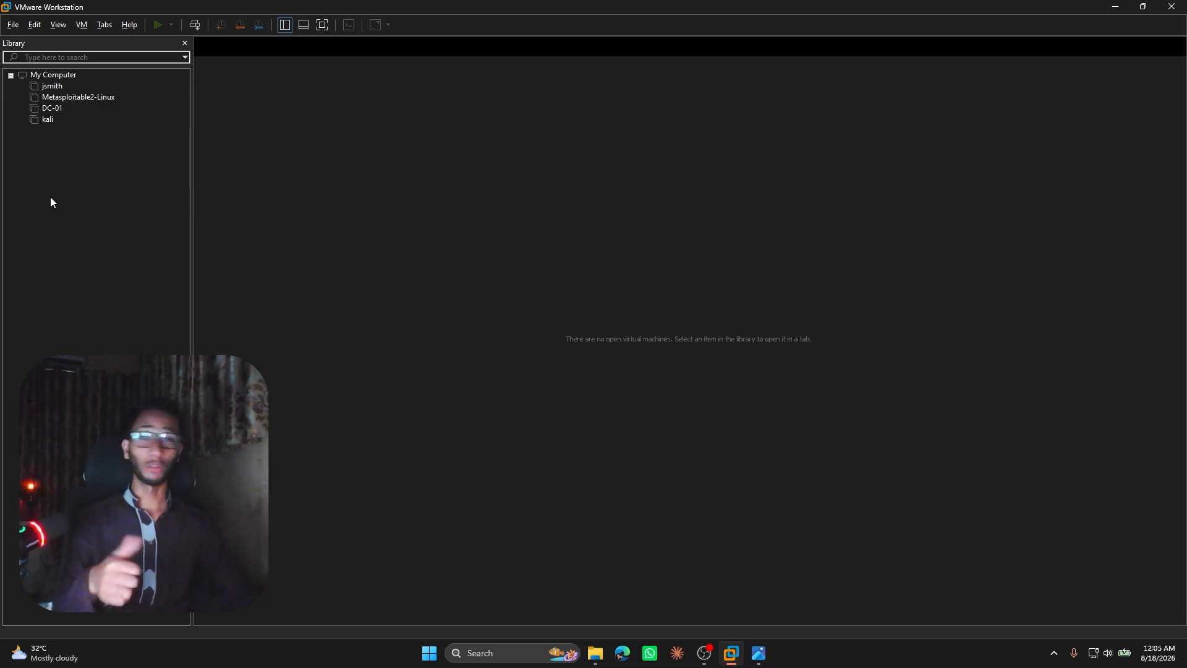
# Start a new virtual machine with the typical configuration, leaving the operating system to be installed later.
pyautogui.rightClick(50, 202)
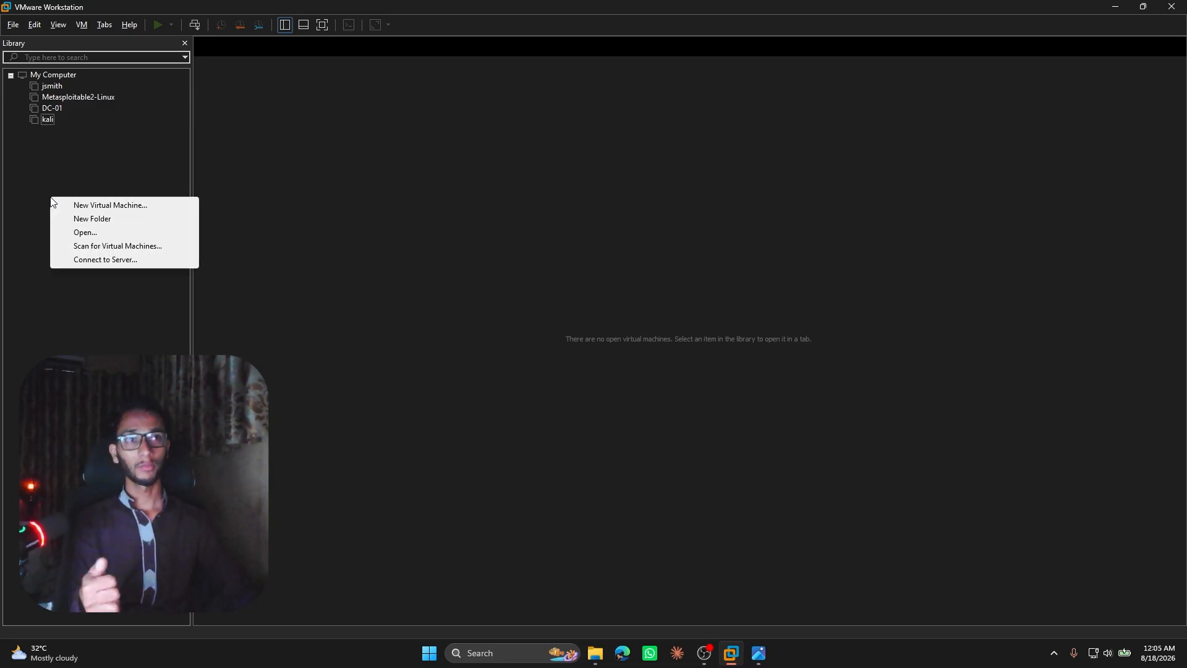
pyautogui.click(105, 206)
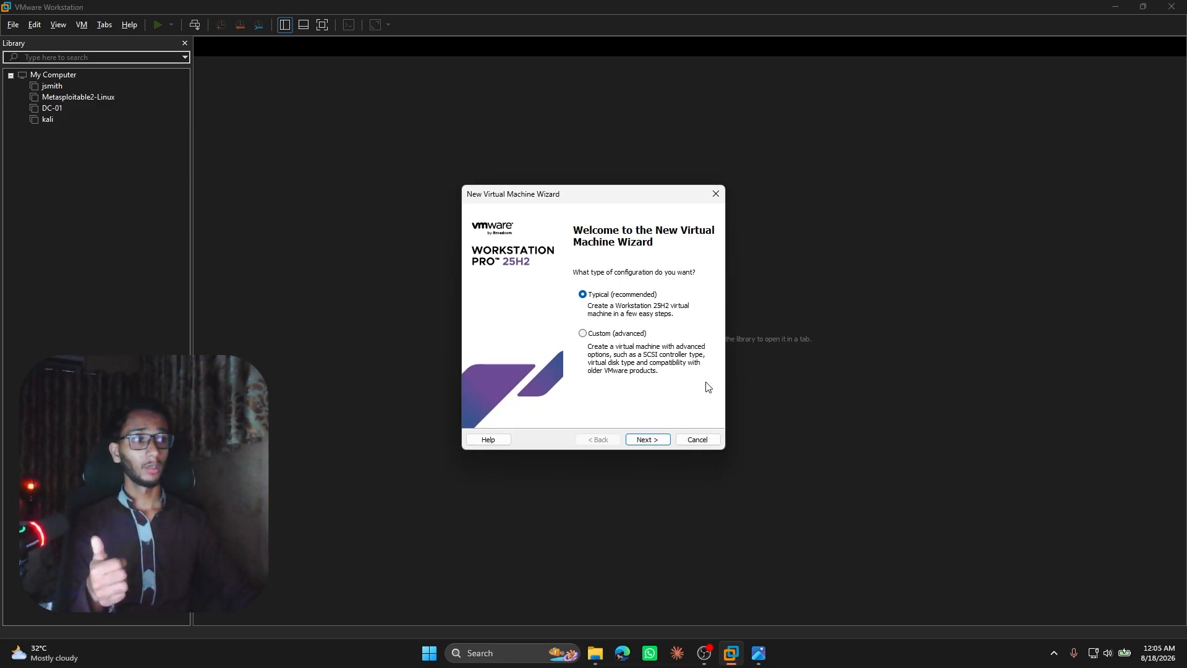
pyautogui.click(638, 440)
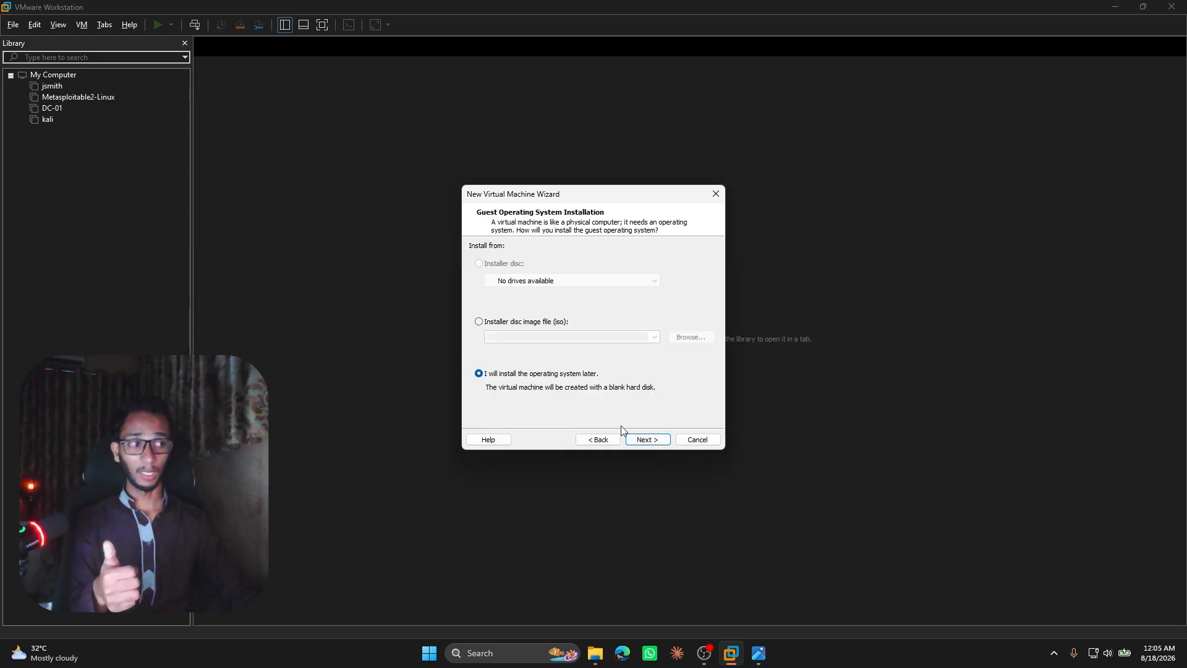
pyautogui.click(635, 442)
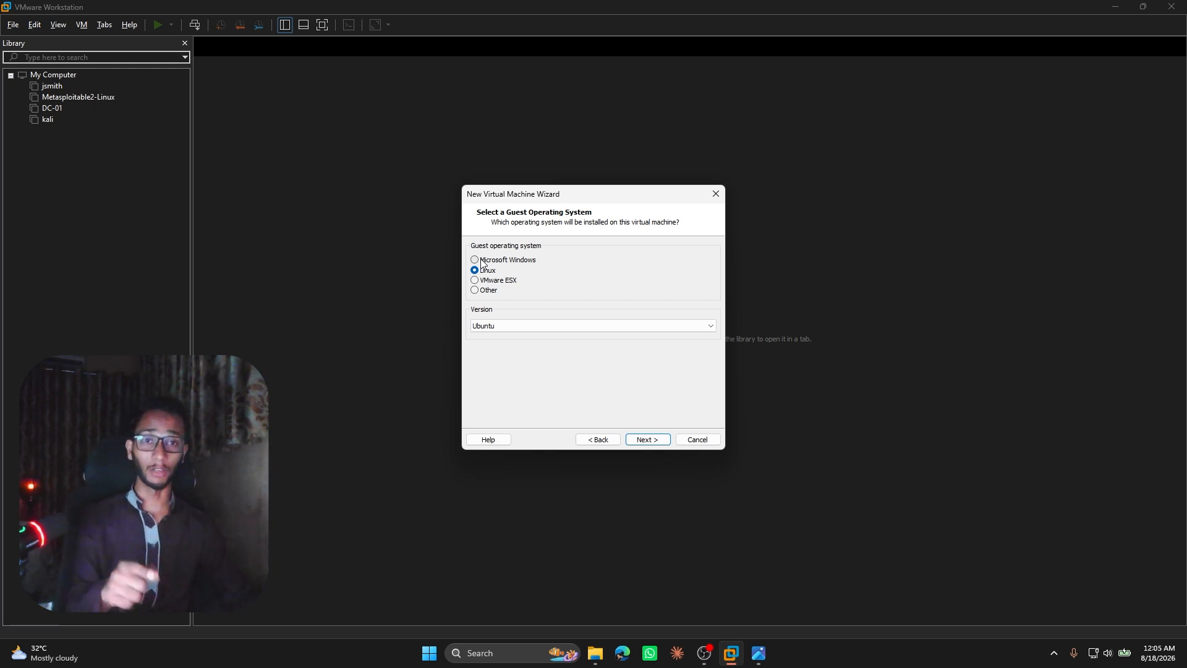
# Choose Microsoft Windows with the Windows Server 2019 version as guest system, and keep the default machine name and location.
pyautogui.click(483, 261)
pyautogui.click(516, 326)
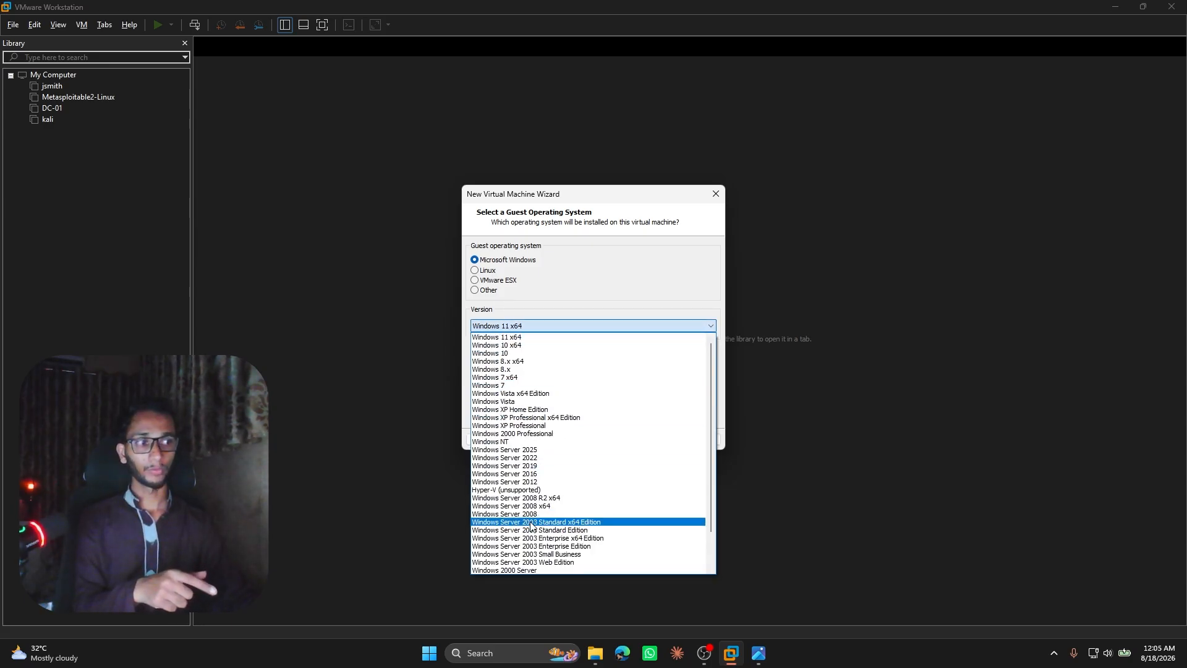
pyautogui.click(543, 466)
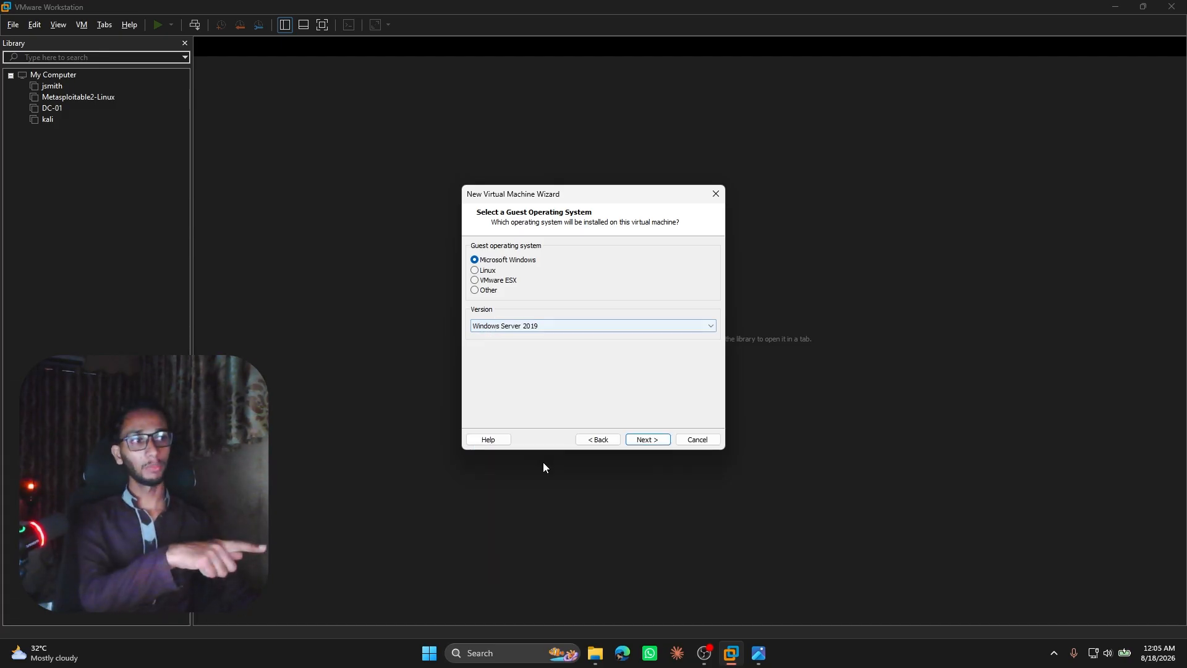
pyautogui.click(647, 439)
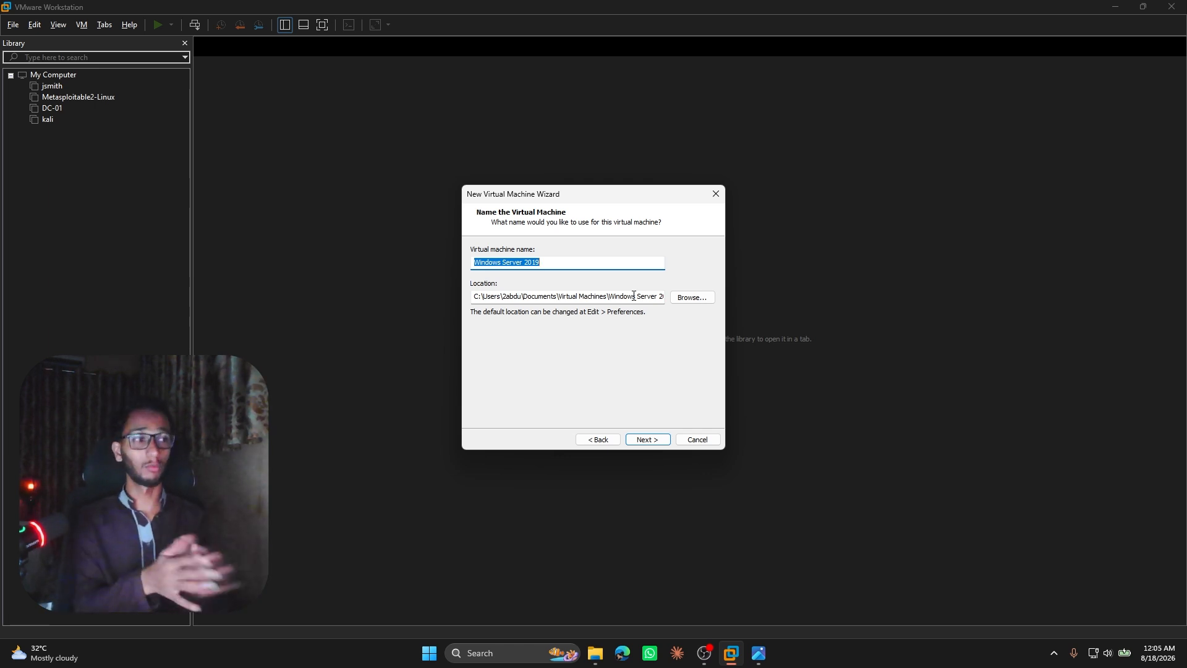
pyautogui.click(647, 439)
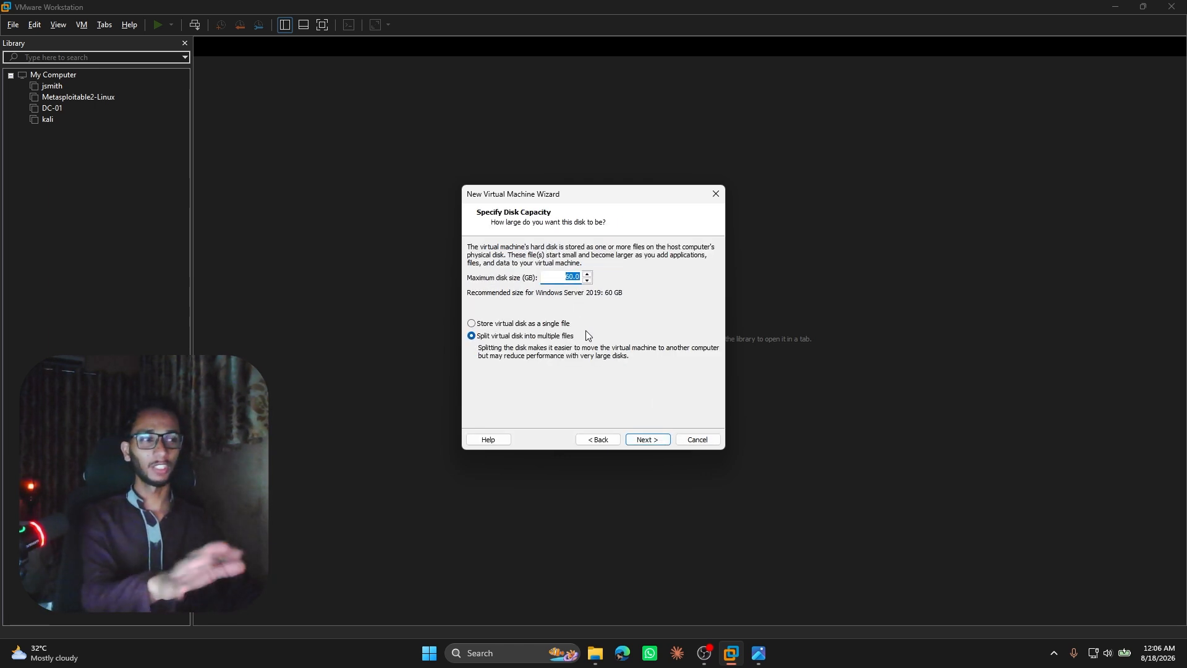
# Keep the 60 GB disk split into multiple files and finish creating the Windows Server 2019 virtual machine.
pyautogui.click(647, 440)
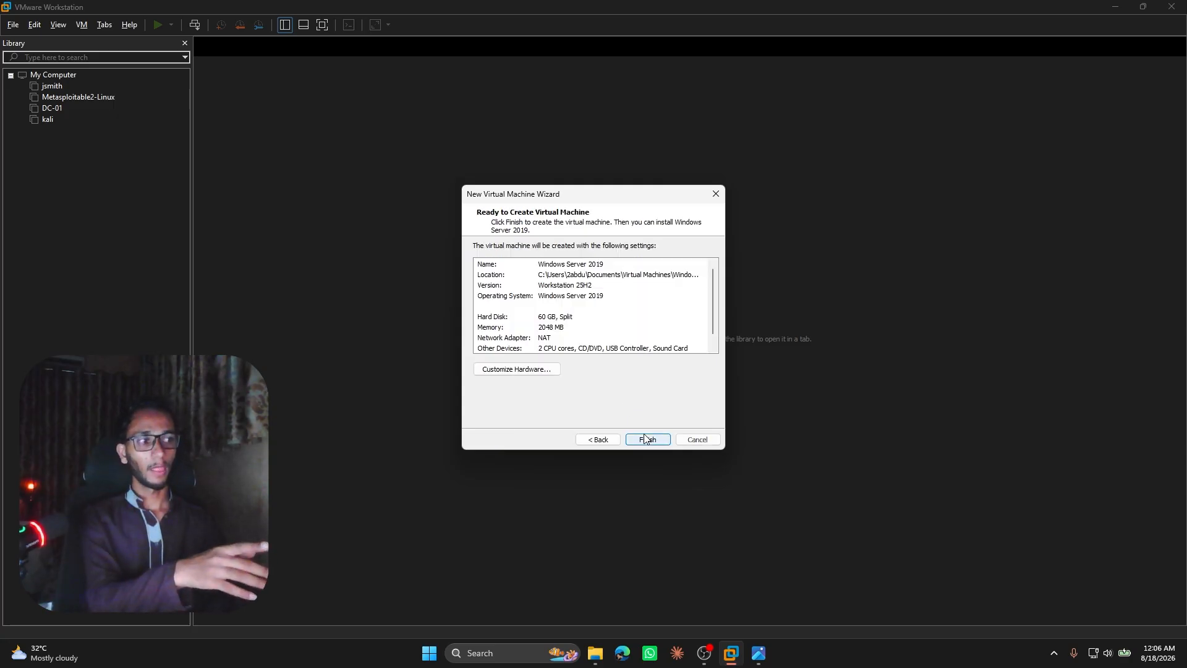
pyautogui.scroll(-1, 521, 267)
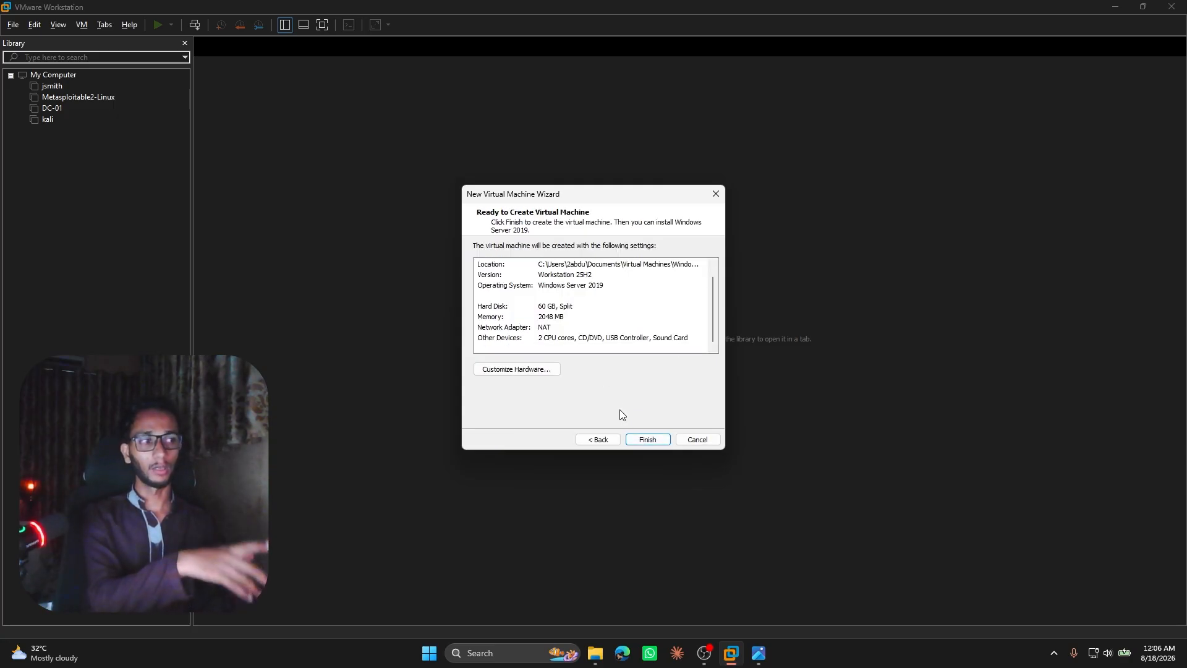
pyautogui.click(647, 439)
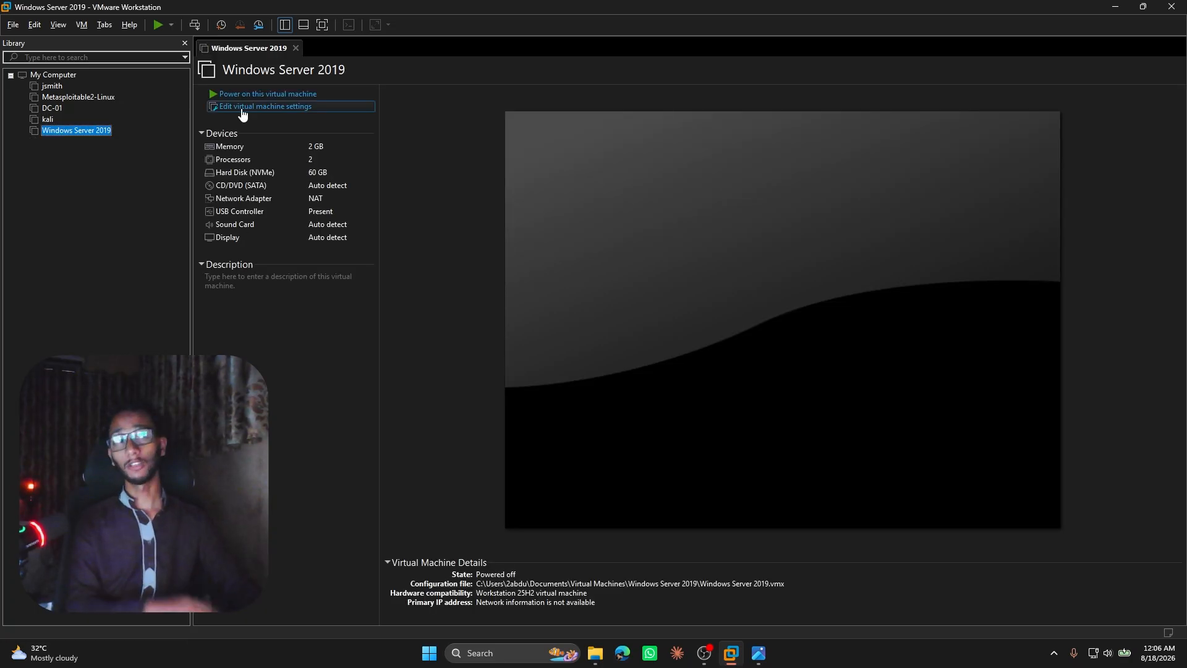
# Review the hard disk and CD/DVD drive settings of the Windows Server 2019 machine, and close the settings unchanged.
pyautogui.click(243, 108)
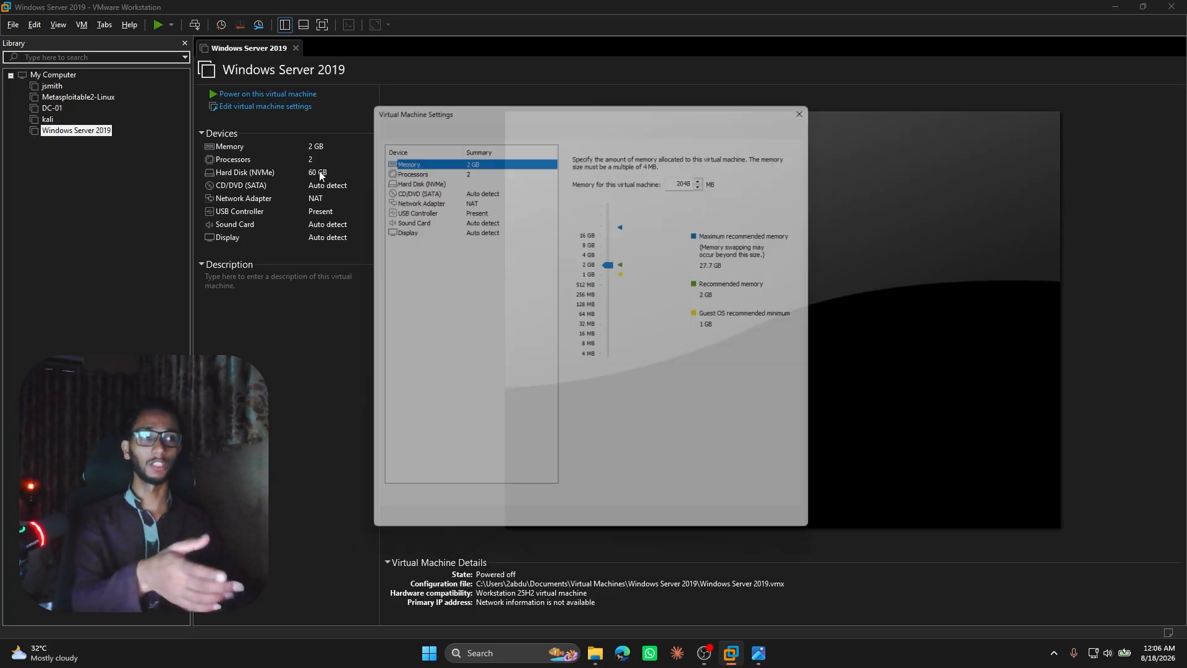
pyautogui.click(422, 176)
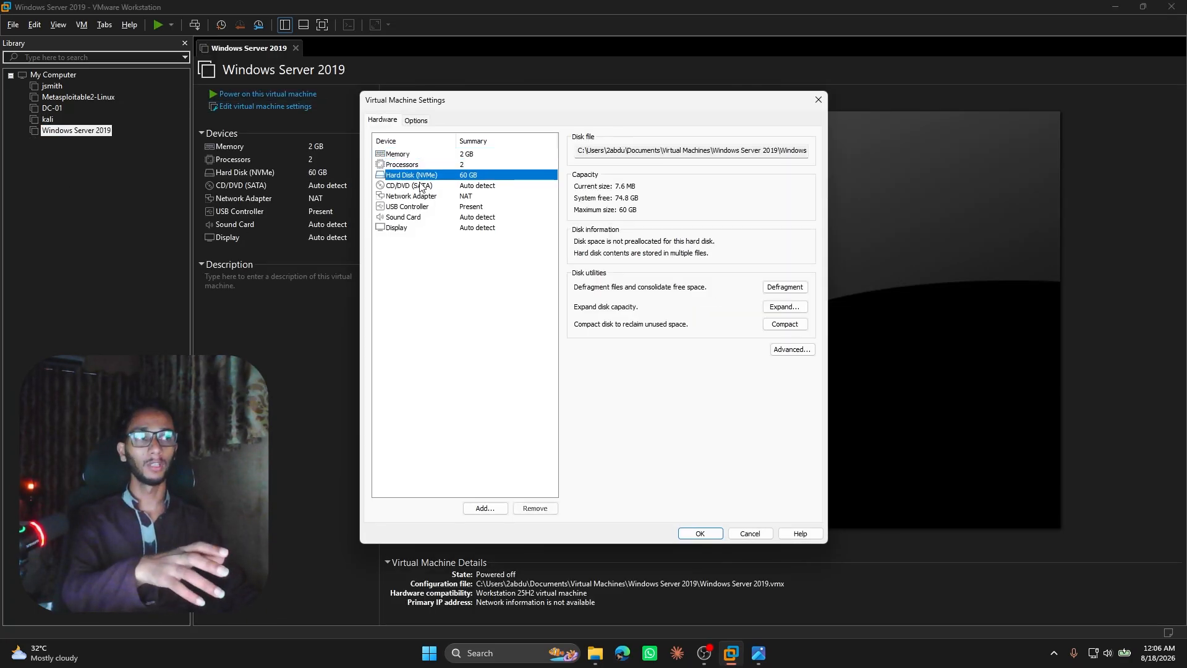
pyautogui.click(418, 186)
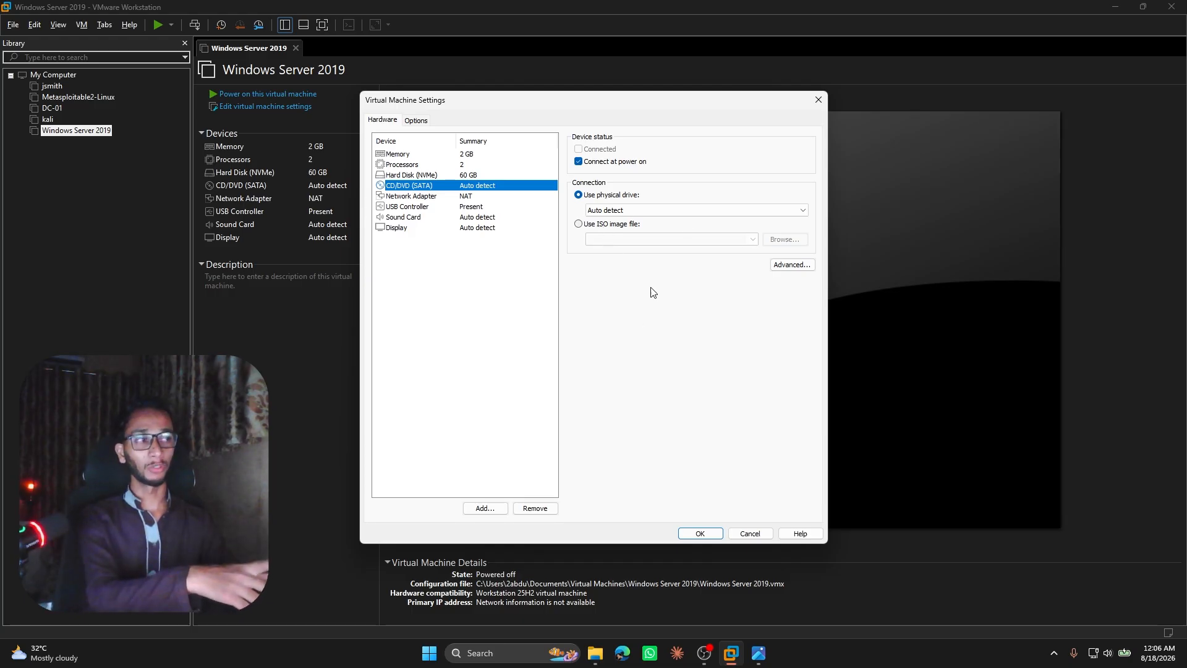
pyautogui.click(818, 99)
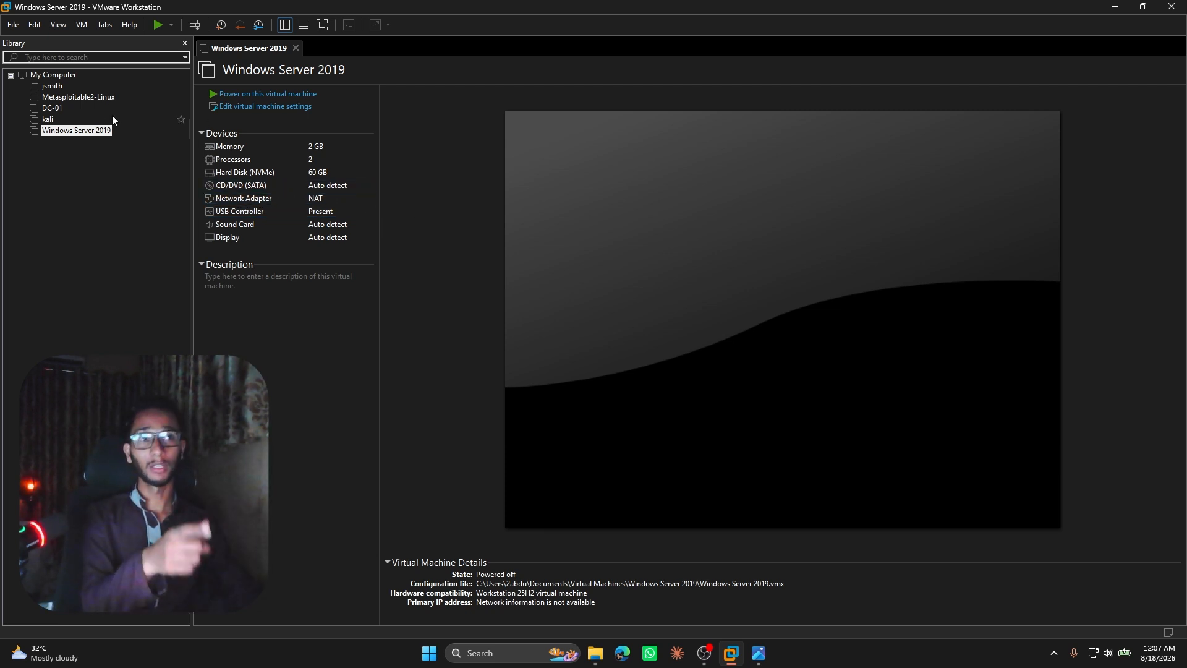
# Remove the Windows Server 2019 virtual machine from the library.
pyautogui.rightClick(77, 130)
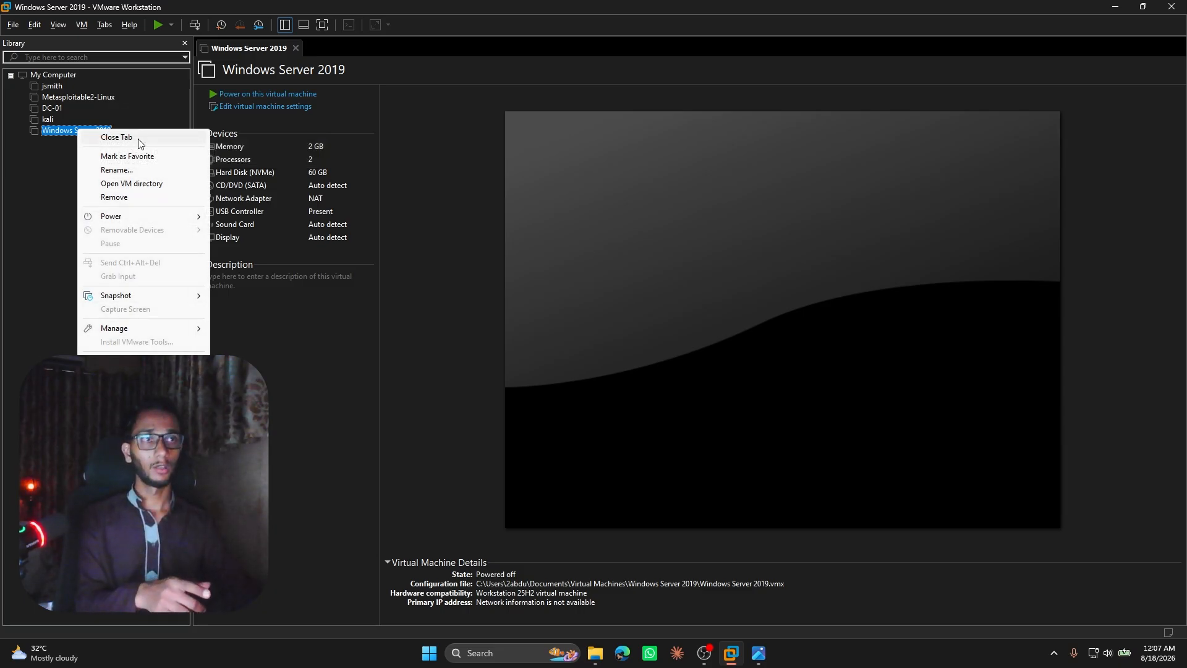
pyautogui.click(151, 194)
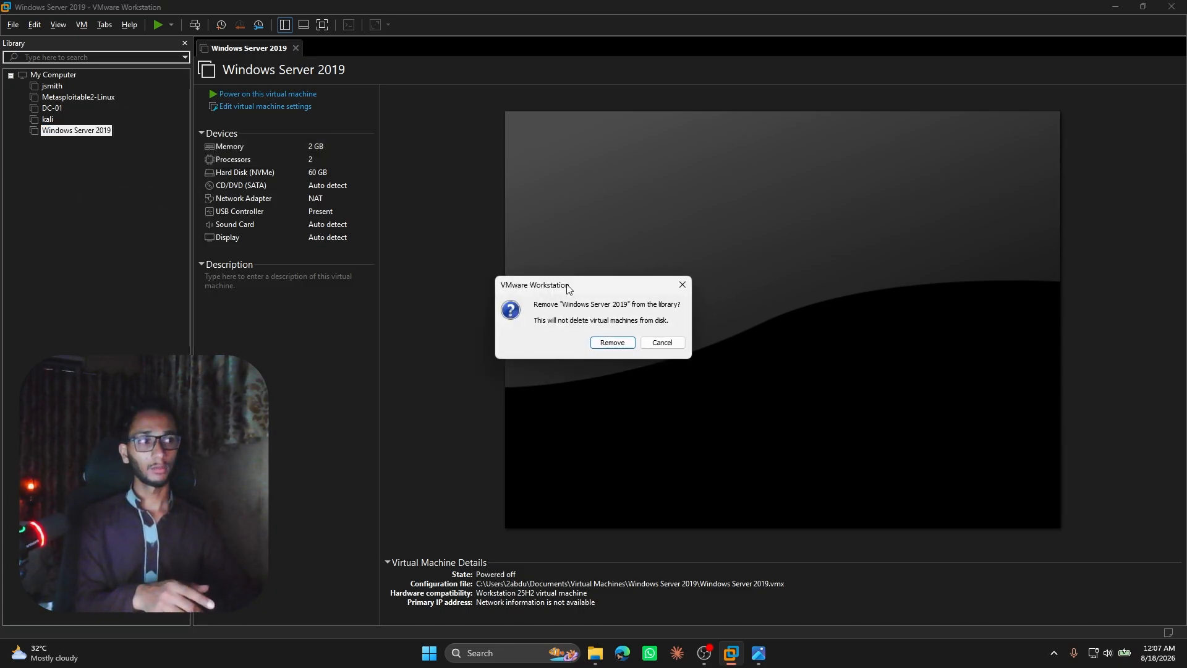
pyautogui.click(606, 344)
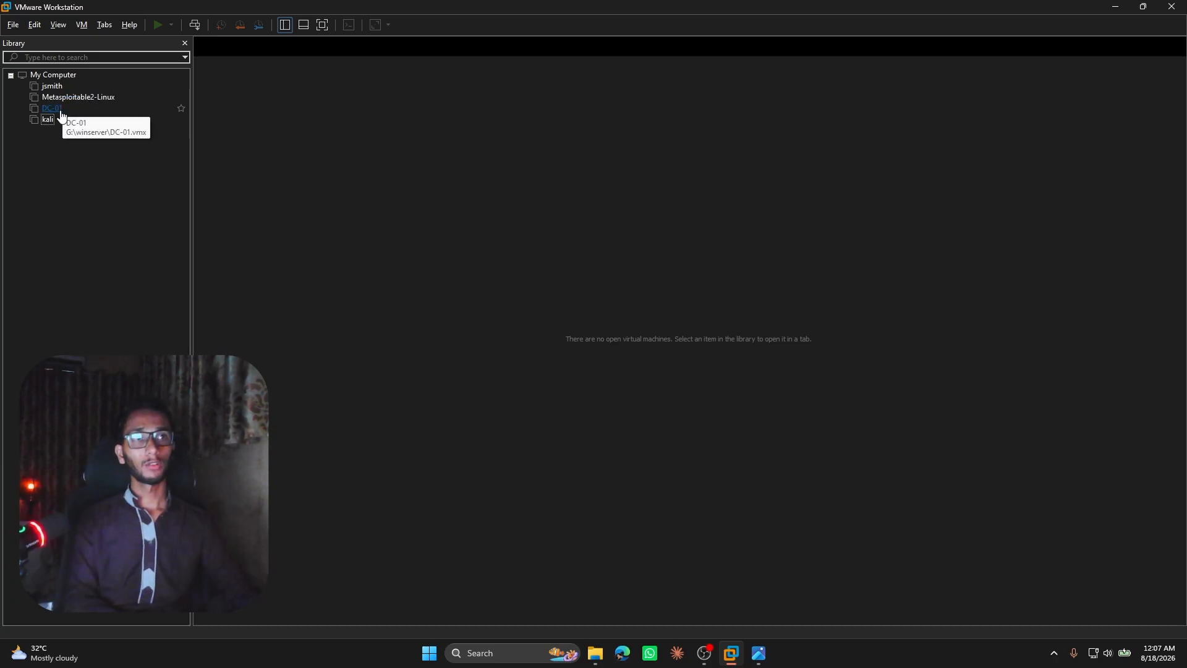
# Open the DC-01 virtual machine from the library and power it on.
pyautogui.click(52, 108)
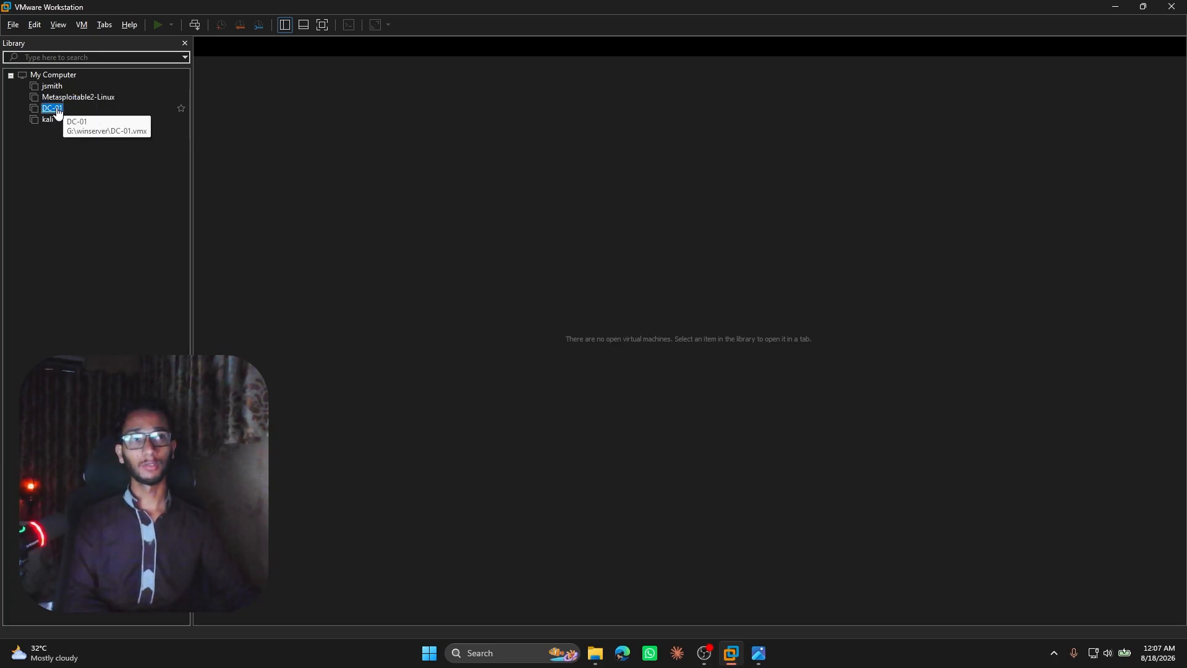
pyautogui.click(87, 109)
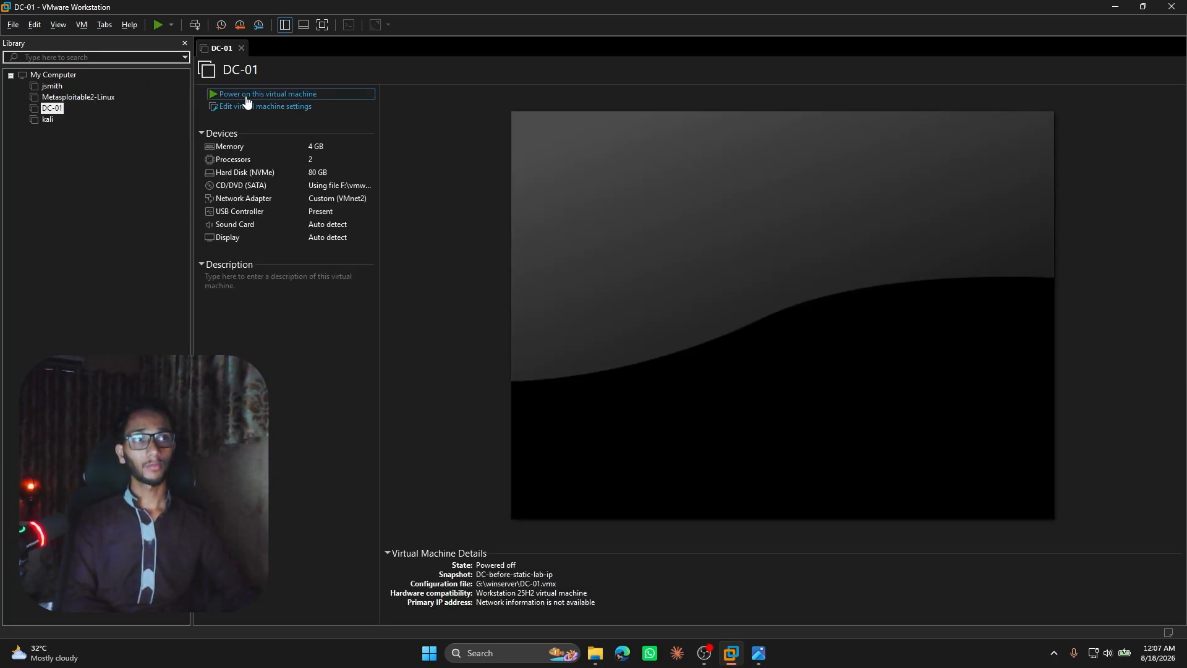
pyautogui.click(246, 94)
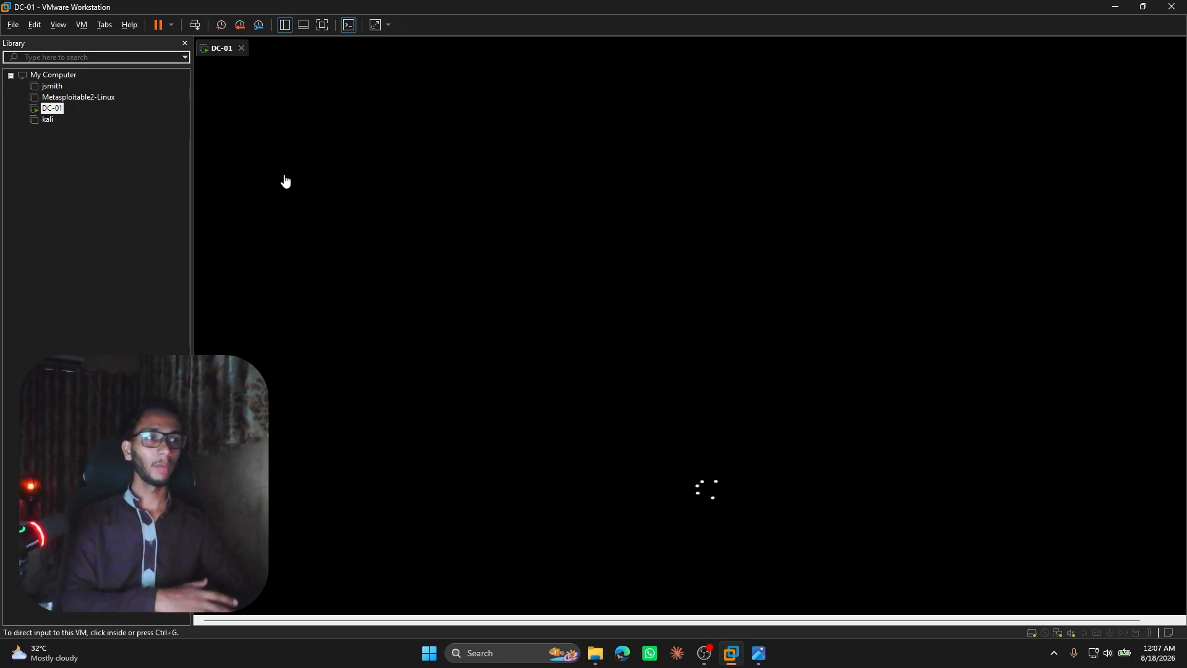
pyautogui.click(20, 184)
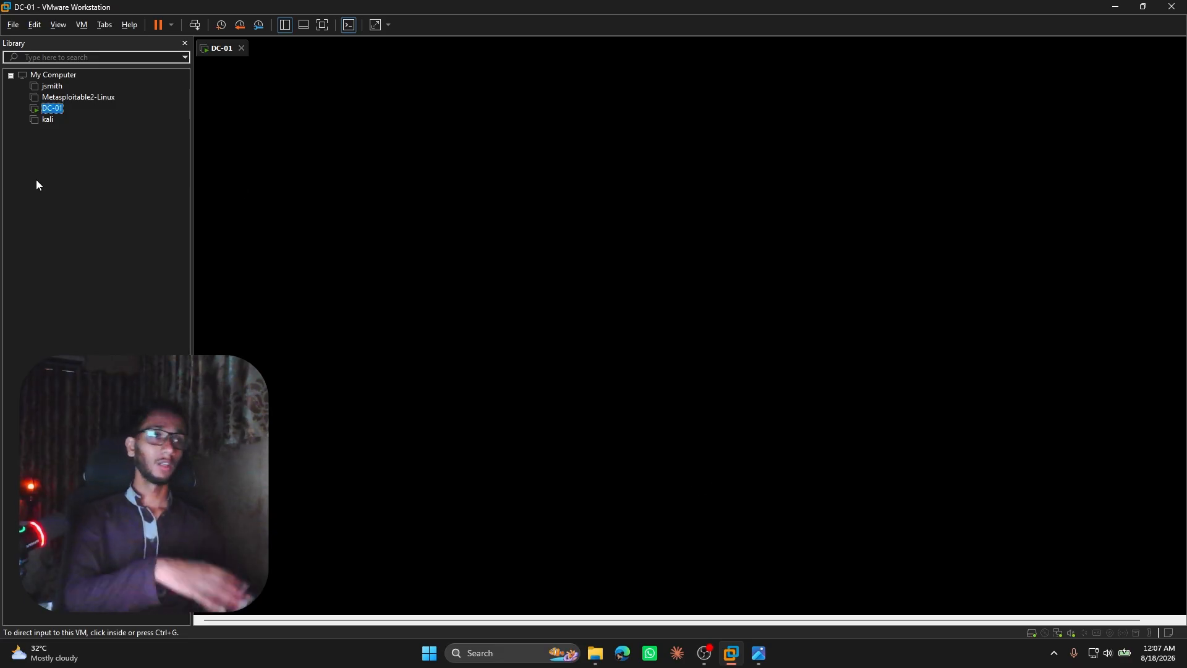
# Start another typical virtual machine, leaving the operating system to be installed later, with Microsoft Windows and Windows Server 2019 as guest.
pyautogui.rightClick(58, 158)
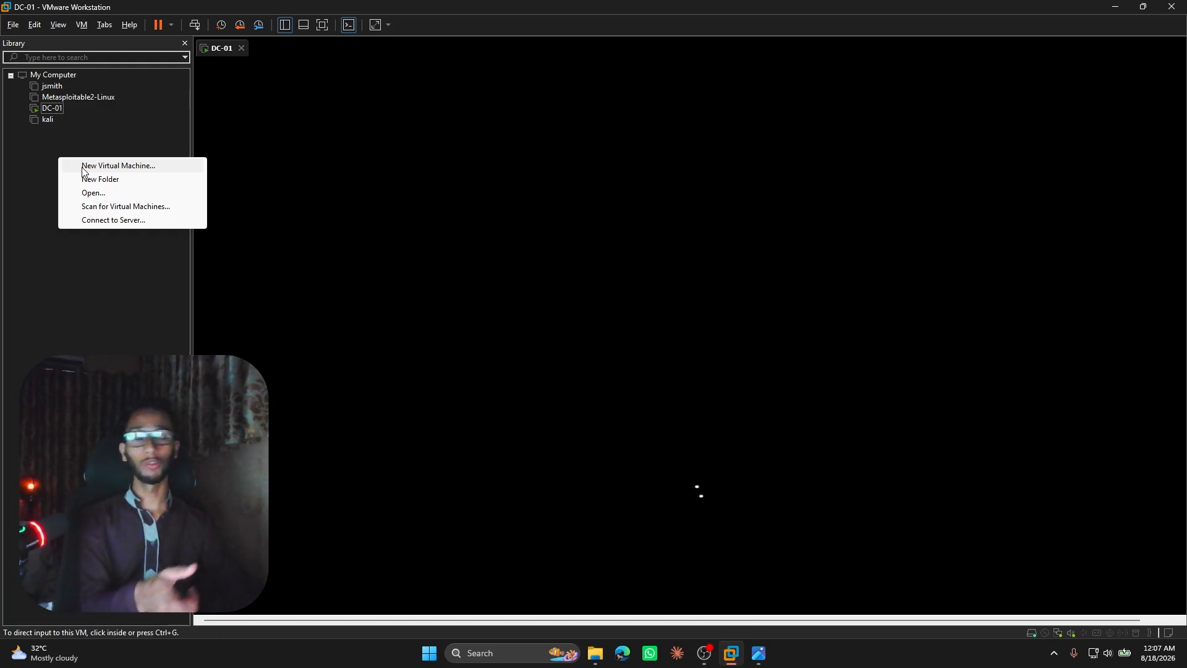
pyautogui.click(84, 168)
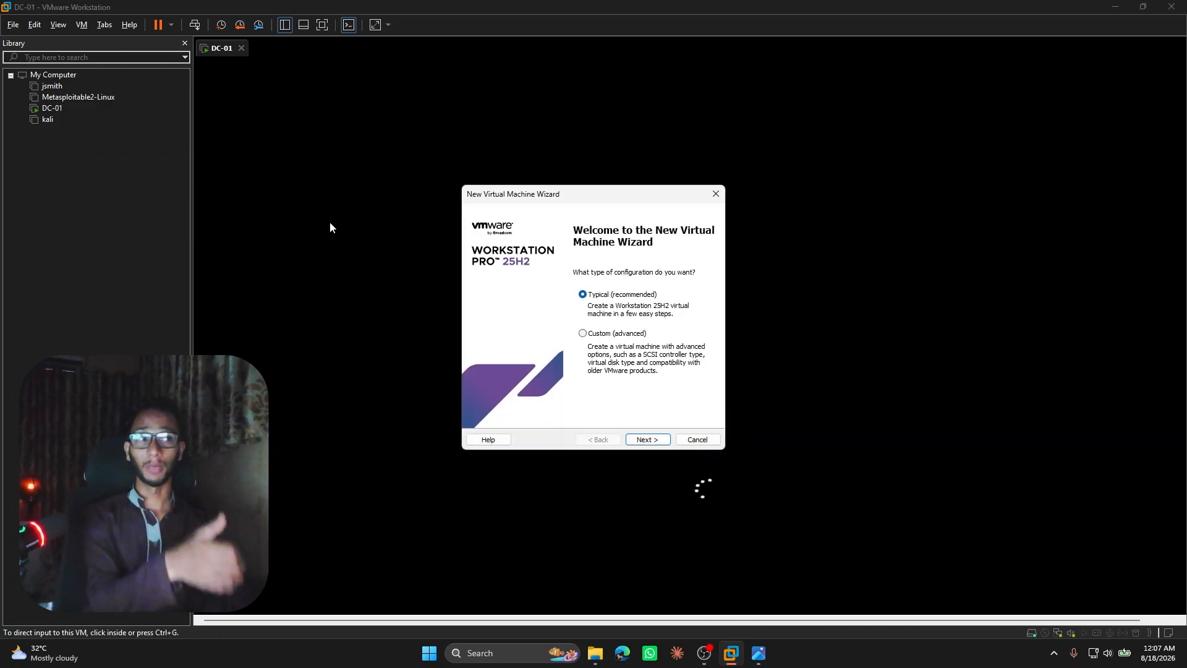
pyautogui.click(646, 441)
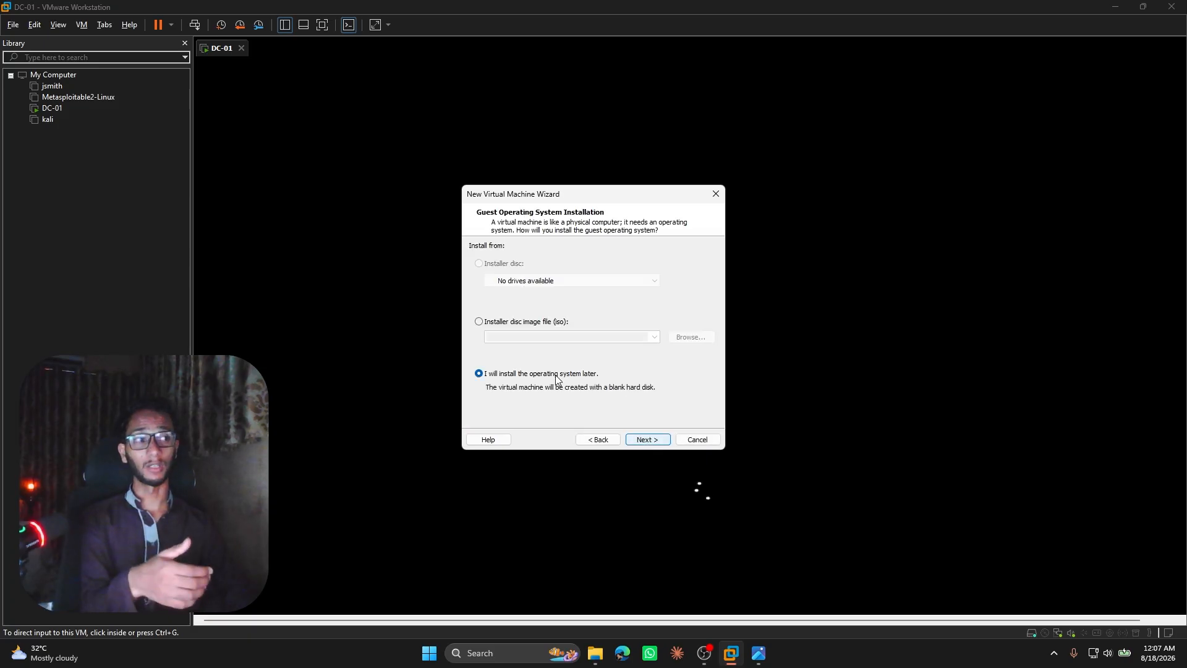
pyautogui.click(644, 440)
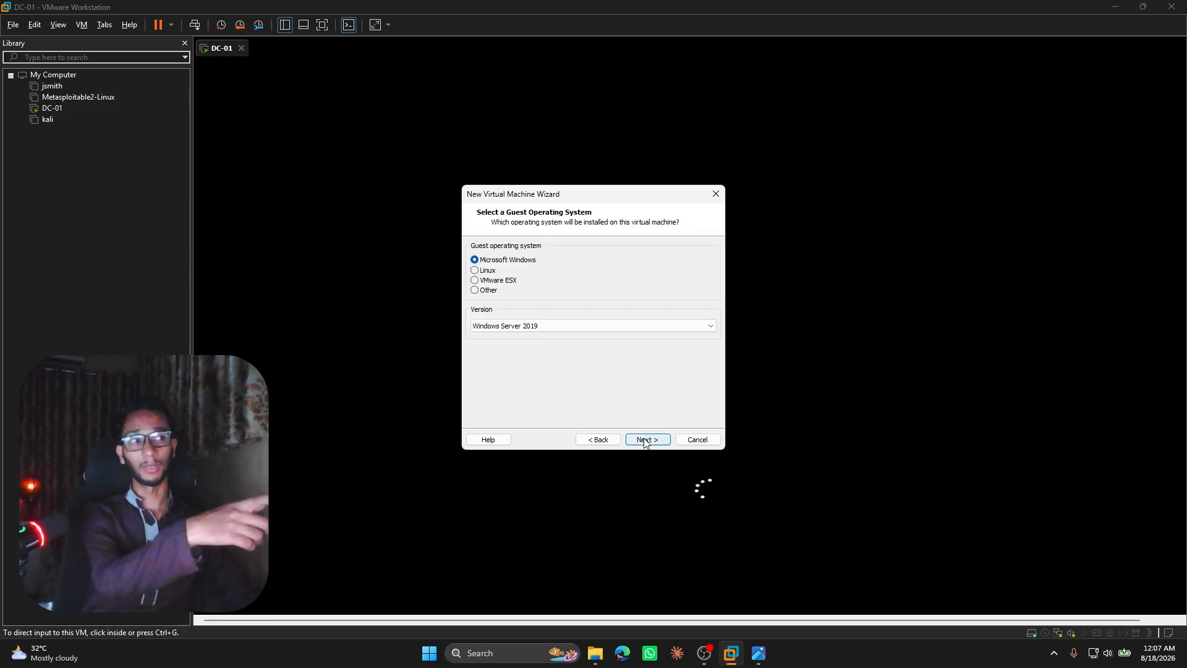
pyautogui.click(644, 440)
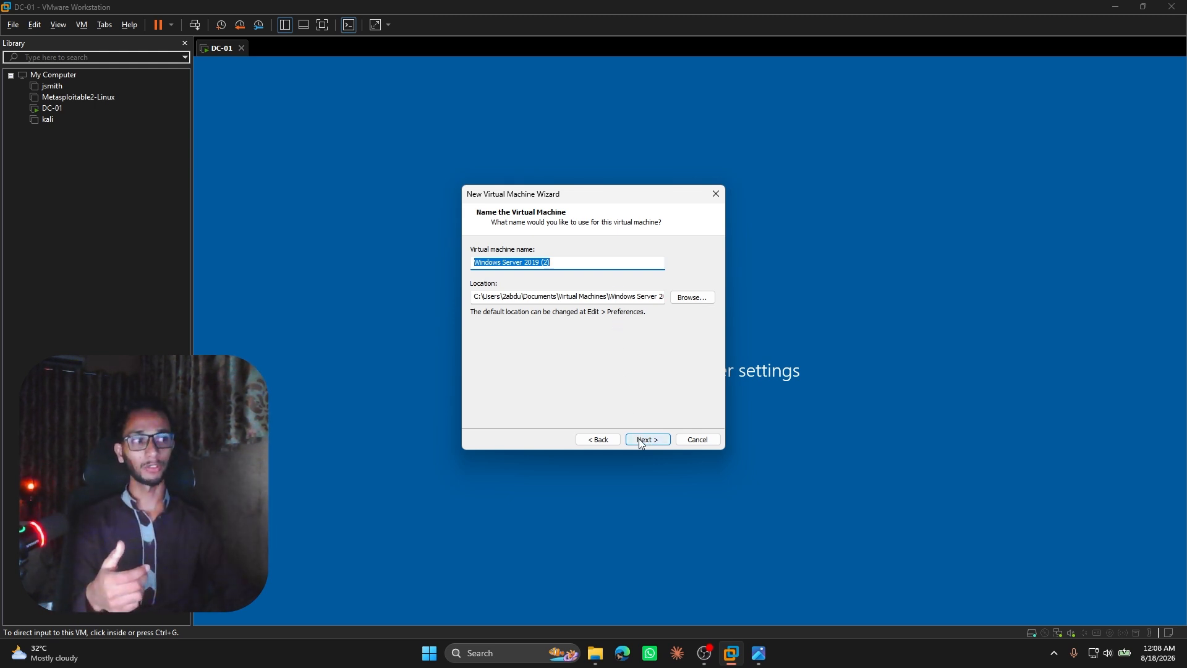
# Accept the default machine name and location and the 60 GB split disk, and finish creating the virtual machine.
pyautogui.moveTo(541, 201); pyautogui.dragTo(327, 98)
pyautogui.click(378, 337)
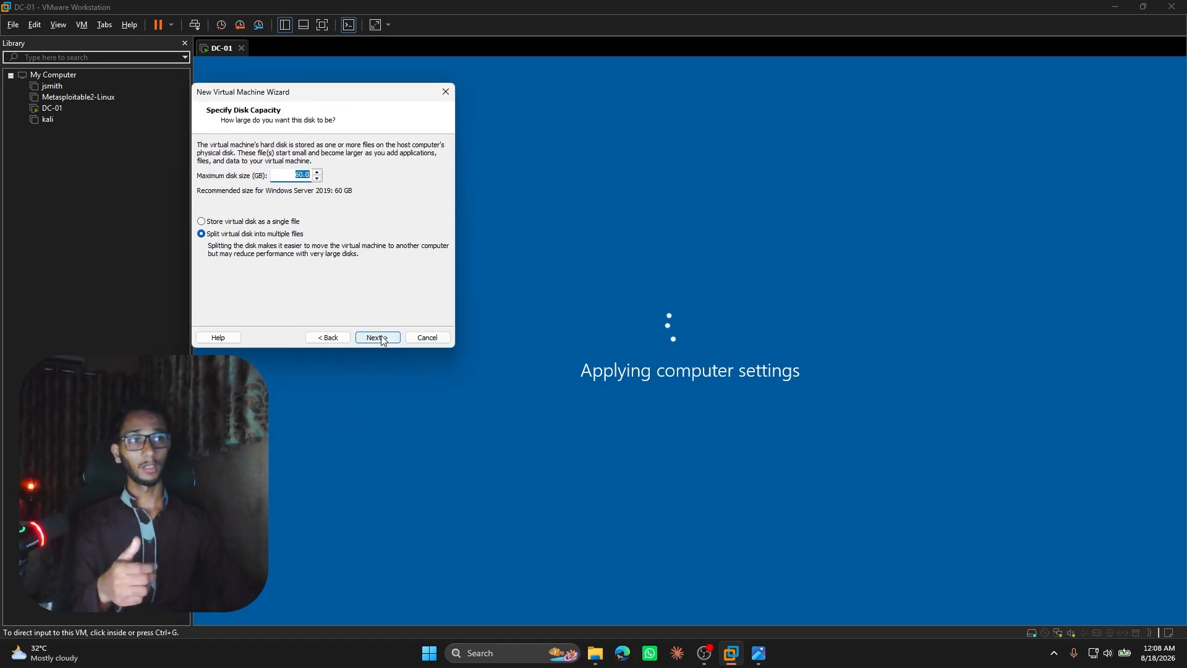
pyautogui.click(379, 338)
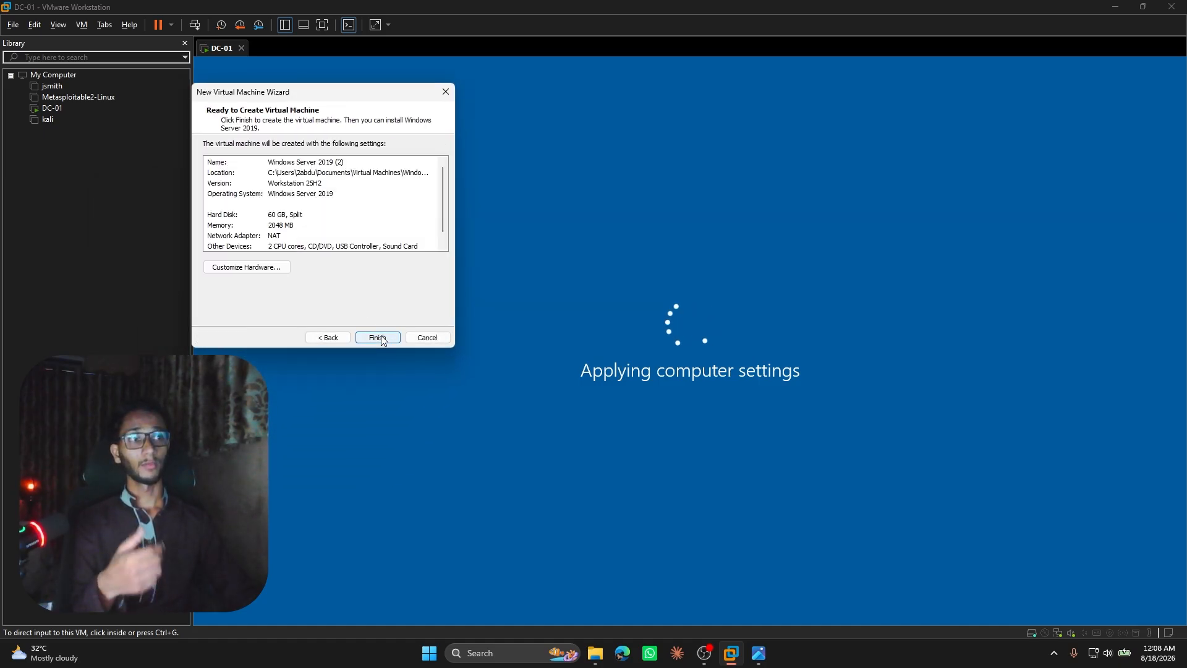
pyautogui.click(378, 337)
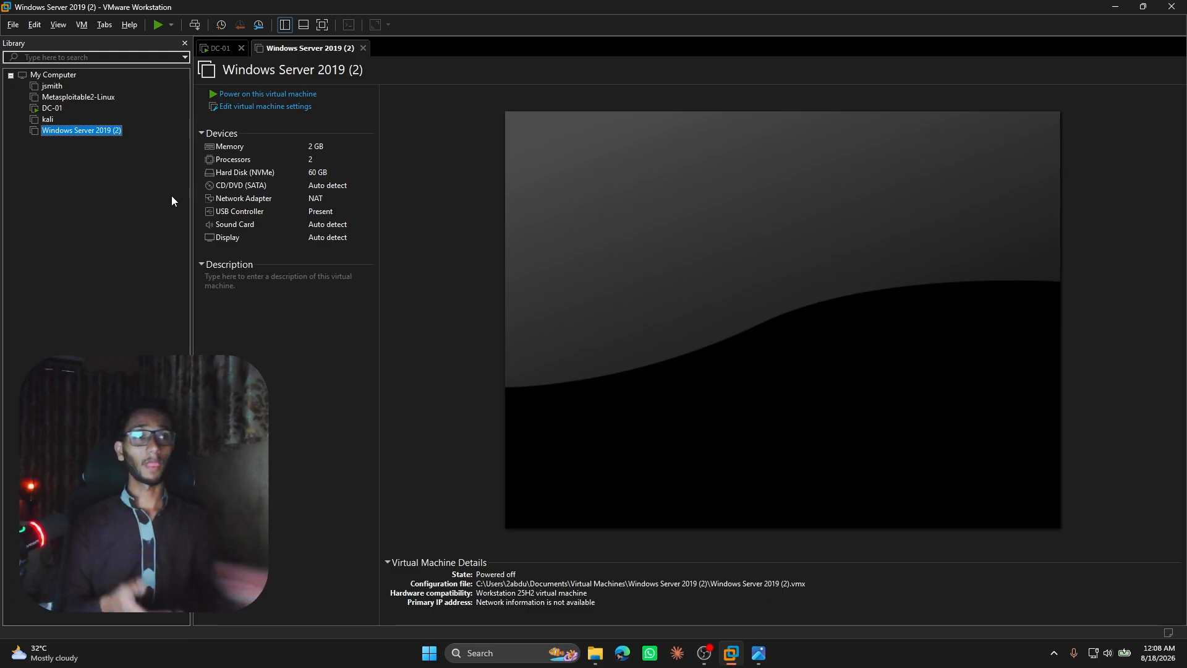
# Switch the new machine's CD/DVD drive to use an ISO image file, and close the settings without saving.
pyautogui.click(271, 108)
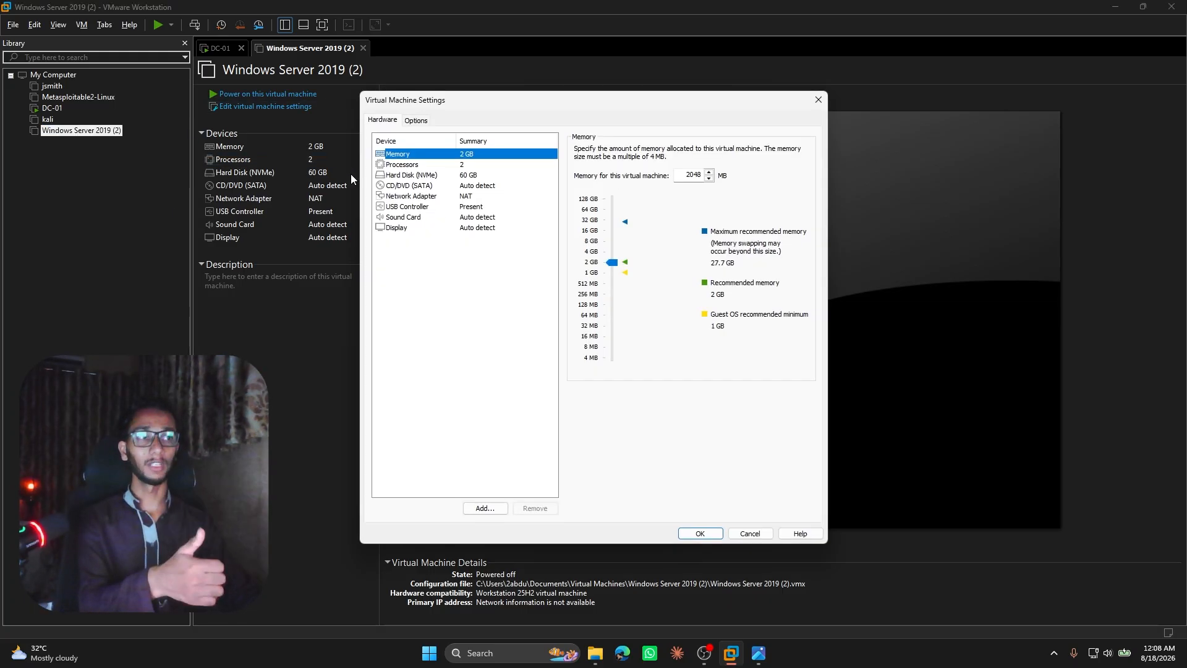
pyautogui.click(406, 185)
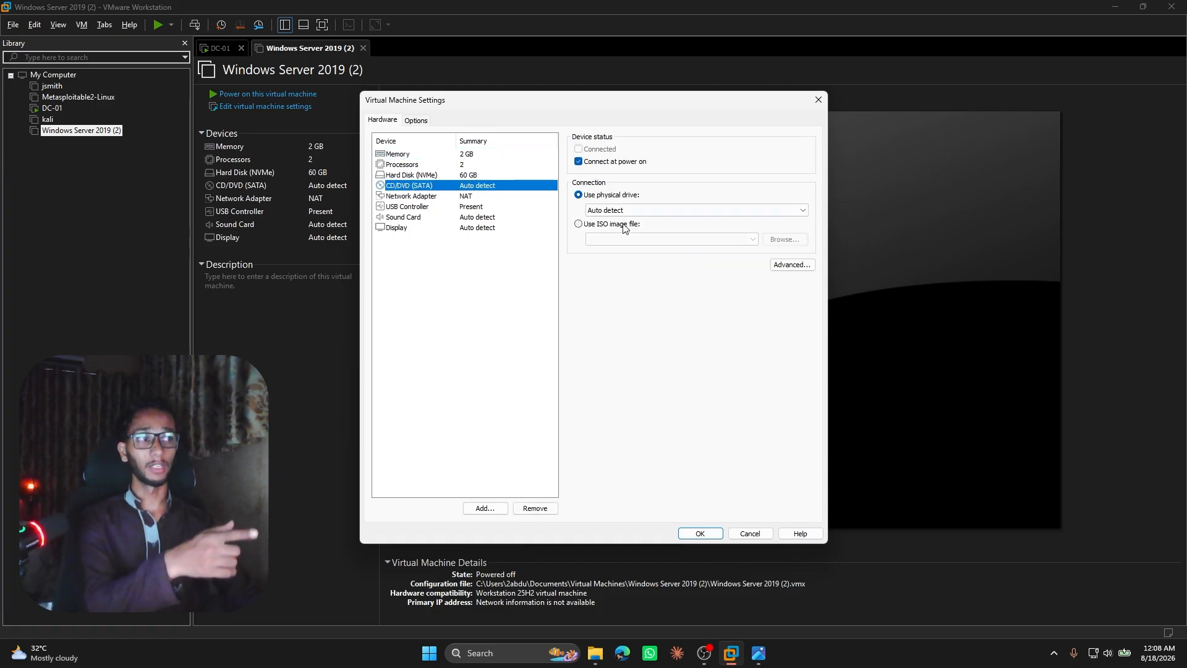
pyautogui.click(605, 223)
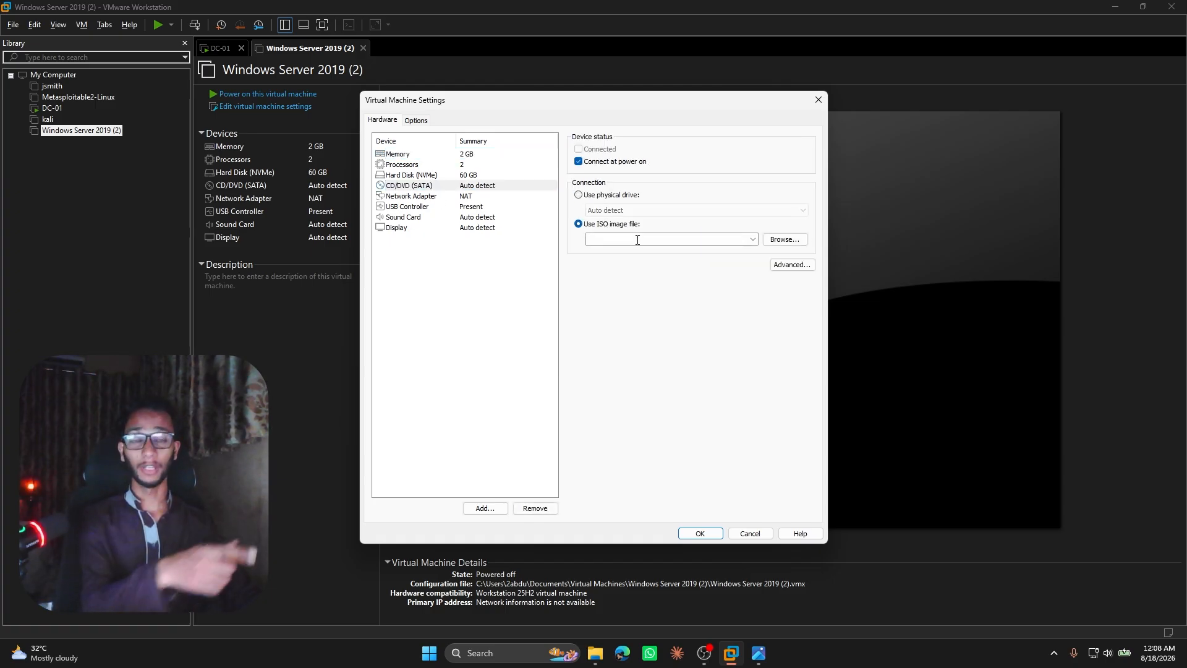
pyautogui.click(818, 100)
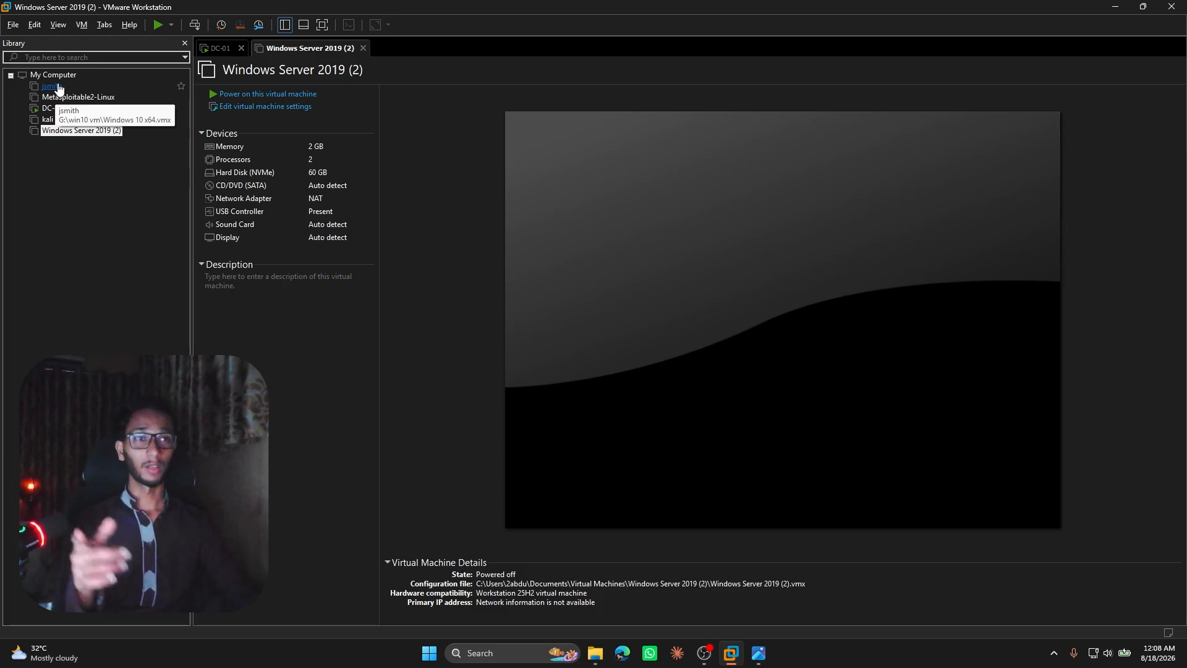
# Remove the Windows Server 2019 (2) virtual machine from the library.
pyautogui.rightClick(73, 130)
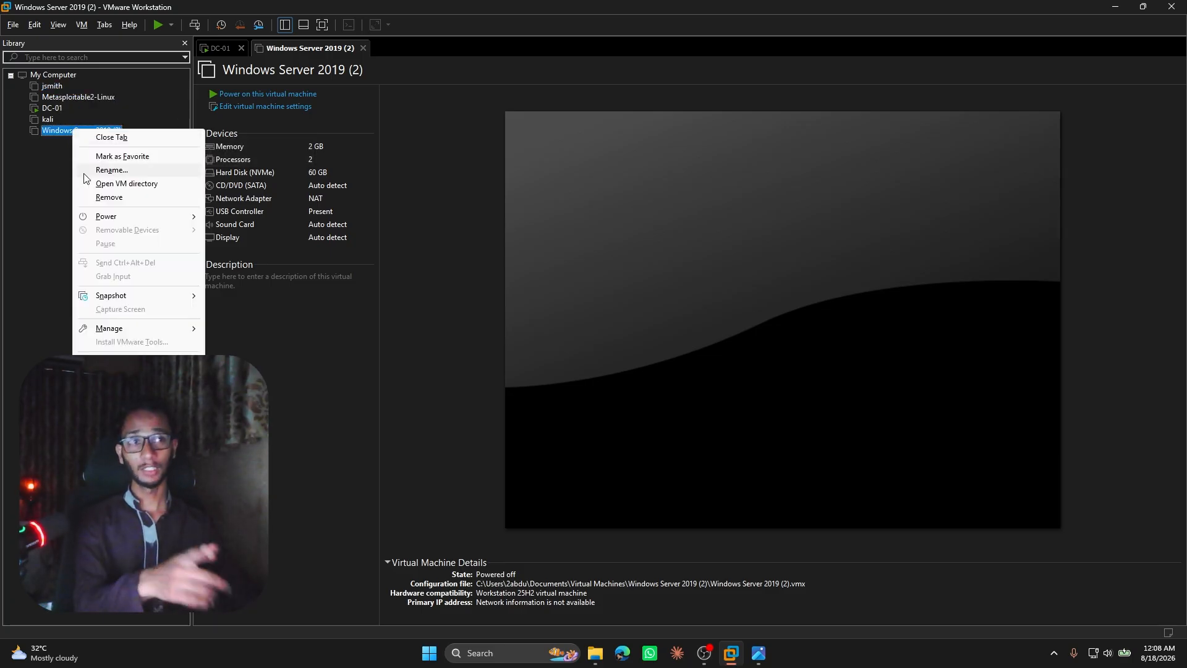
pyautogui.click(109, 196)
pyautogui.click(617, 342)
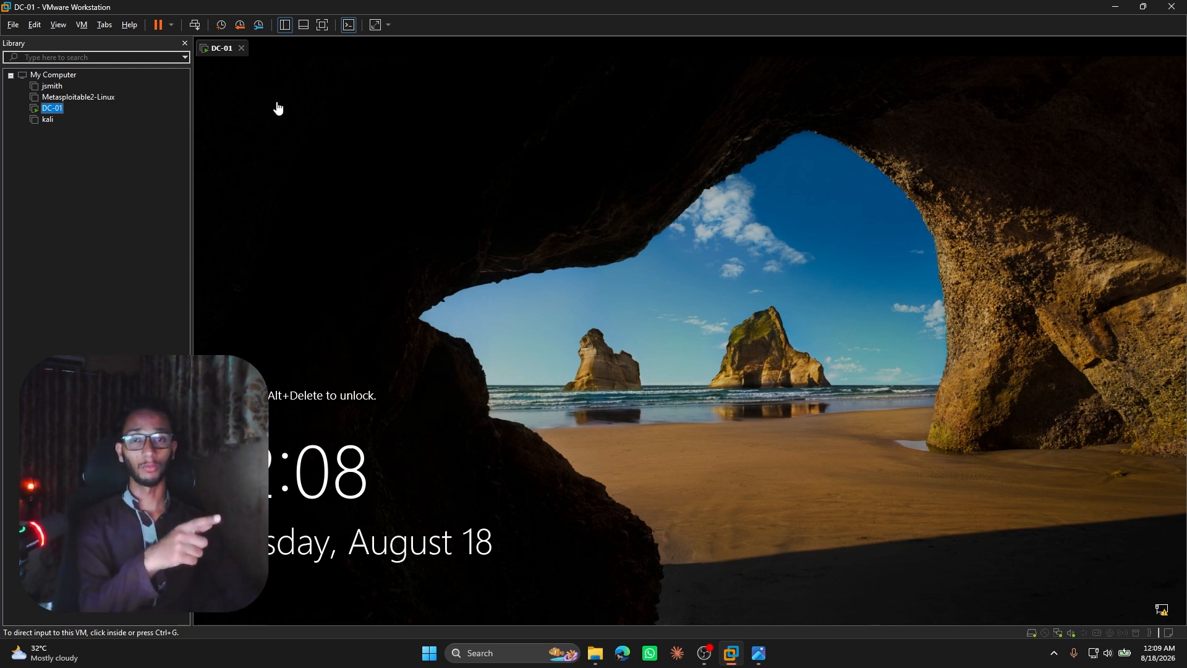
# Unlock the running DC-01 machine and sign in as CORP\Administrator with the account password.
pyautogui.click(191, 27)
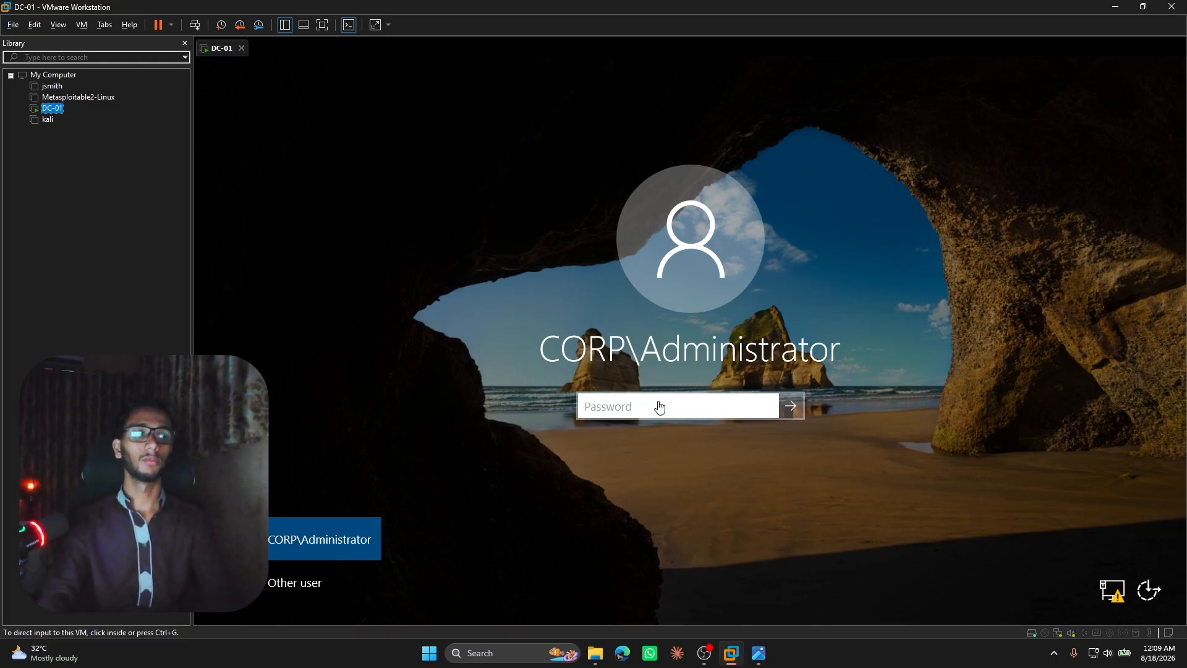
pyautogui.click(659, 406)
pyautogui.write('P')
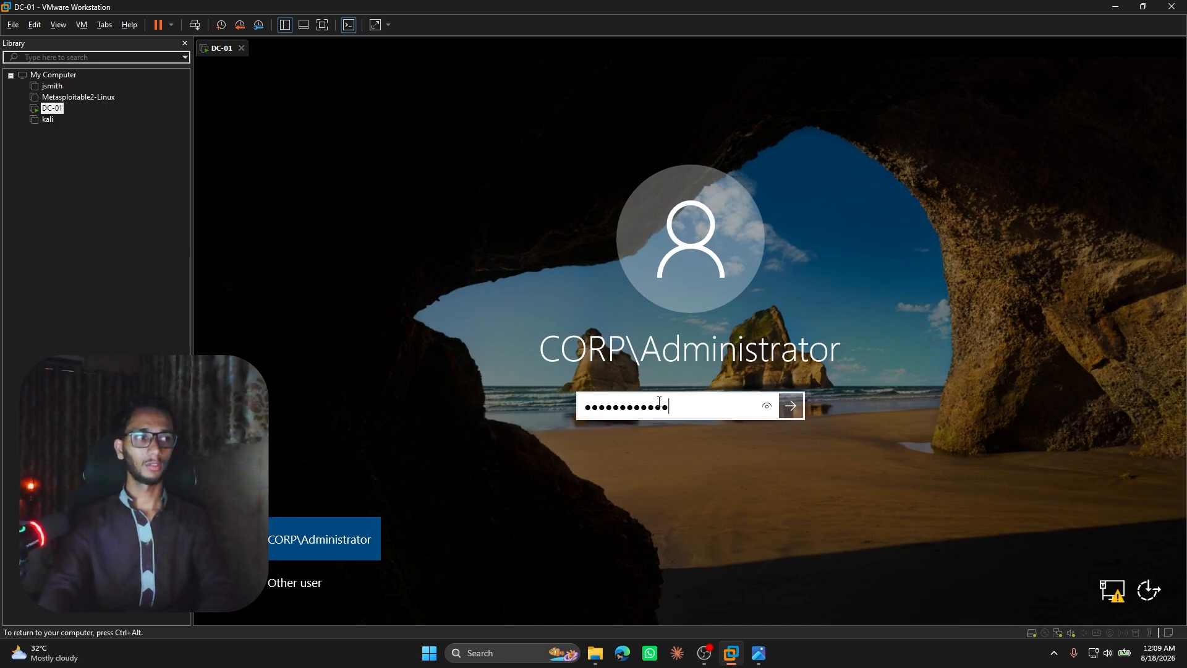
pyautogui.press('Return')
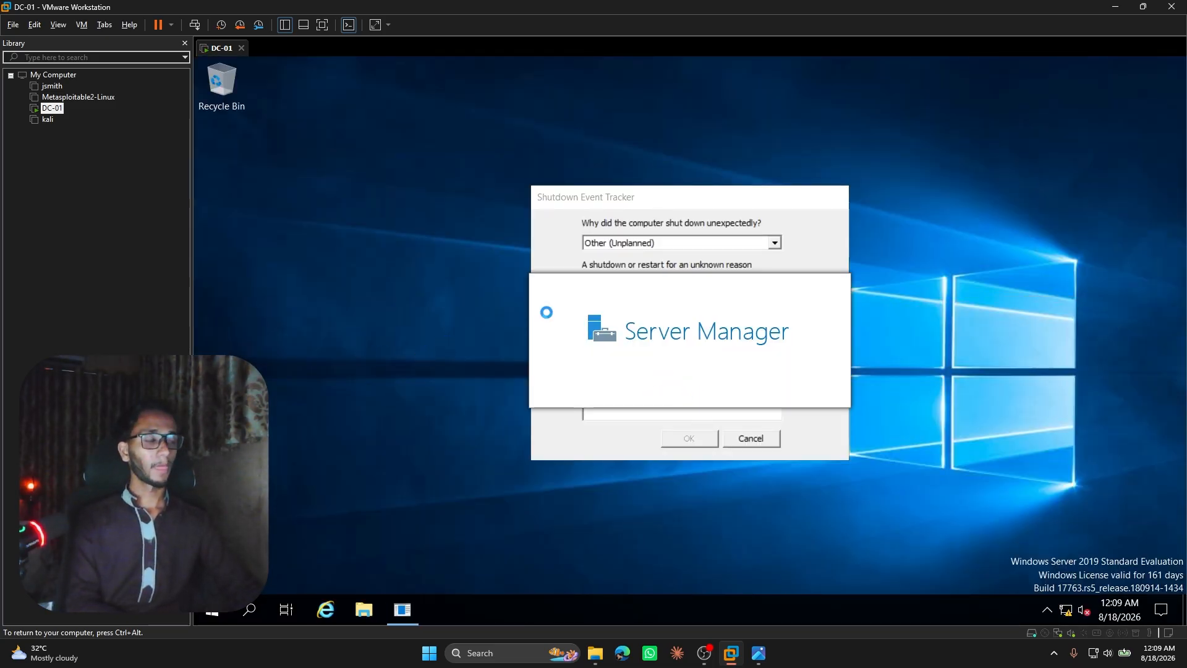
# Minimize Server Manager inside DC-01, and close the machine's tab by powering it off.
pyautogui.hotkey('ctrl', 'alt')
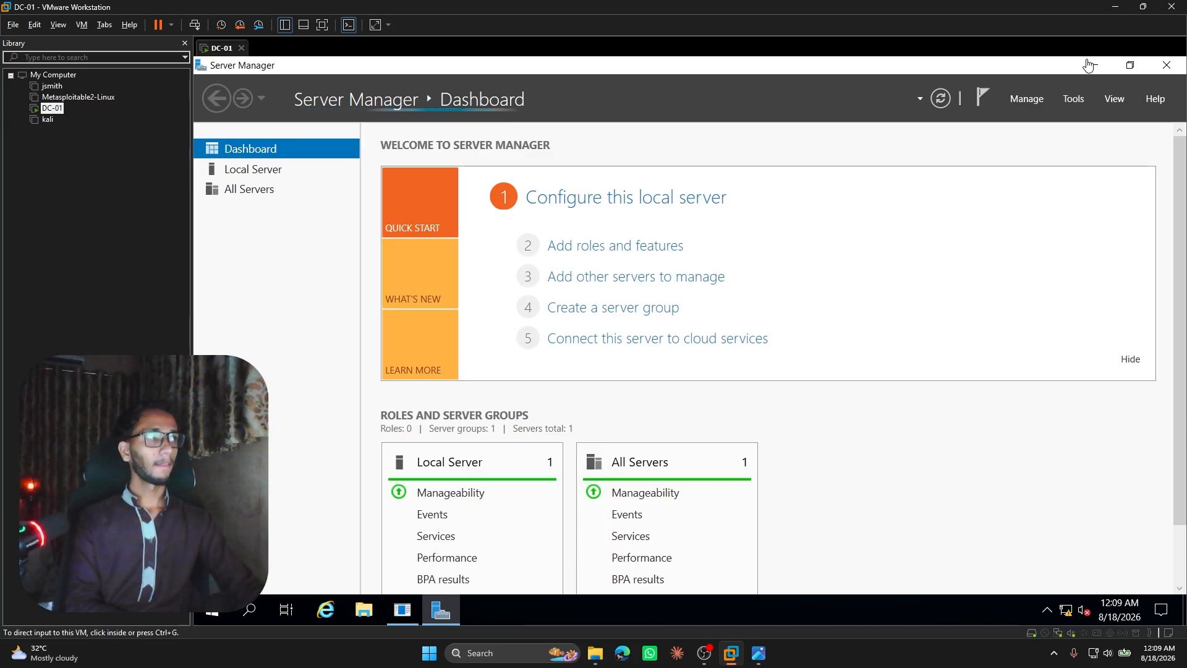
pyautogui.click(1051, 74)
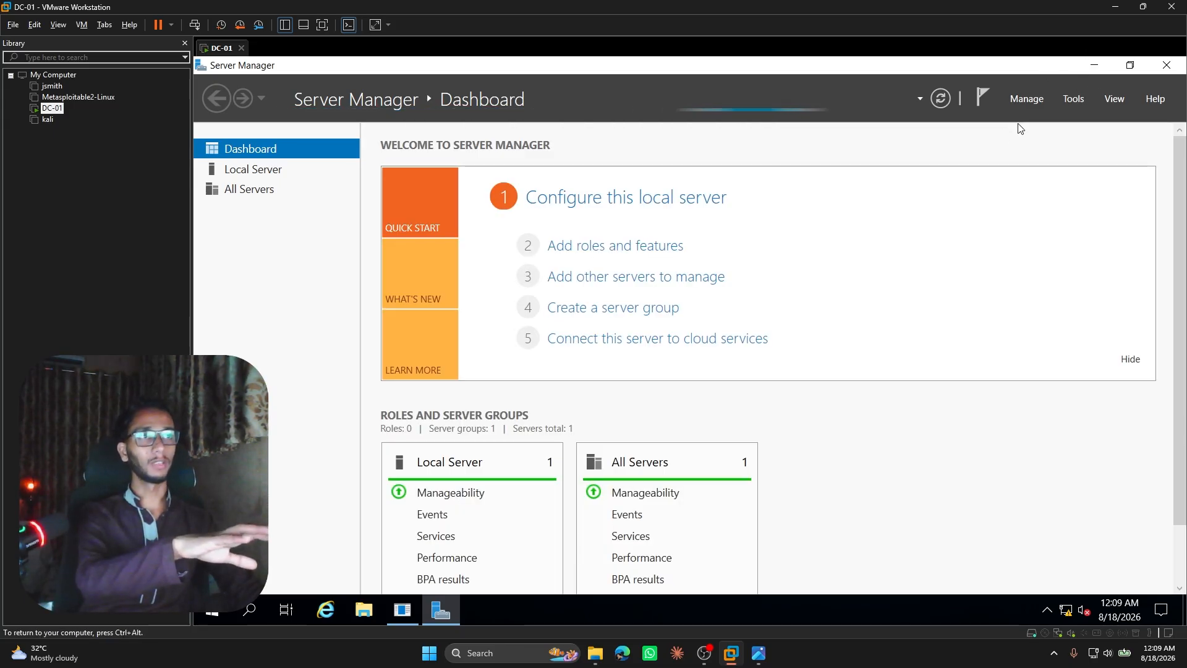
pyautogui.click(1095, 67)
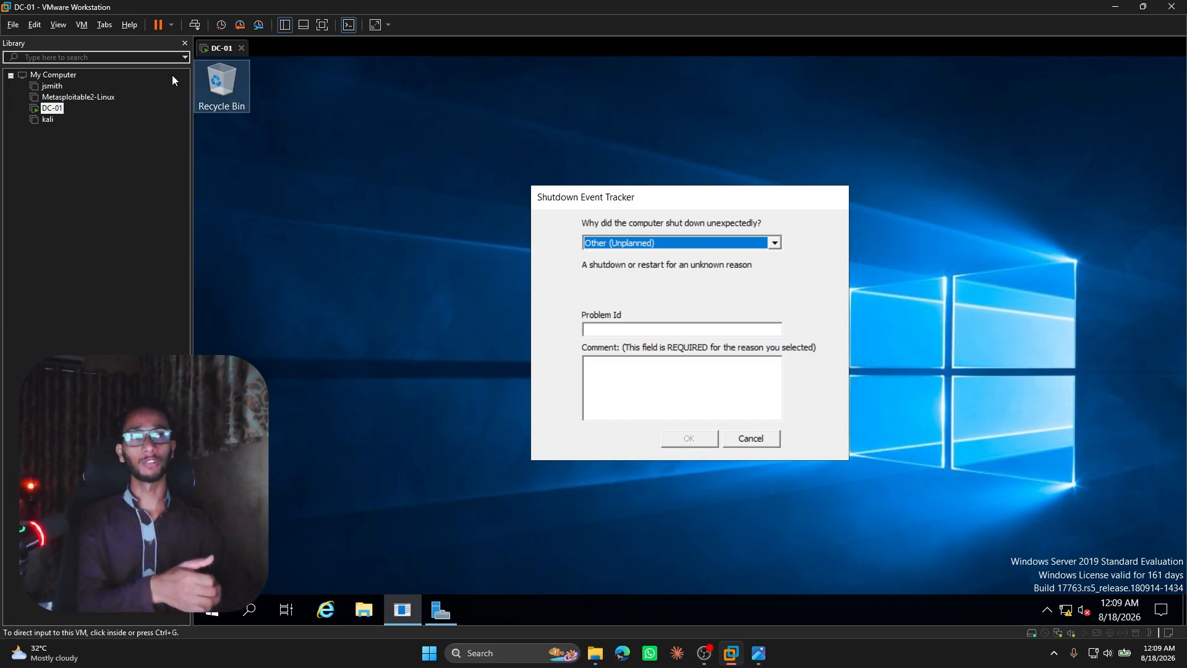
pyautogui.click(241, 49)
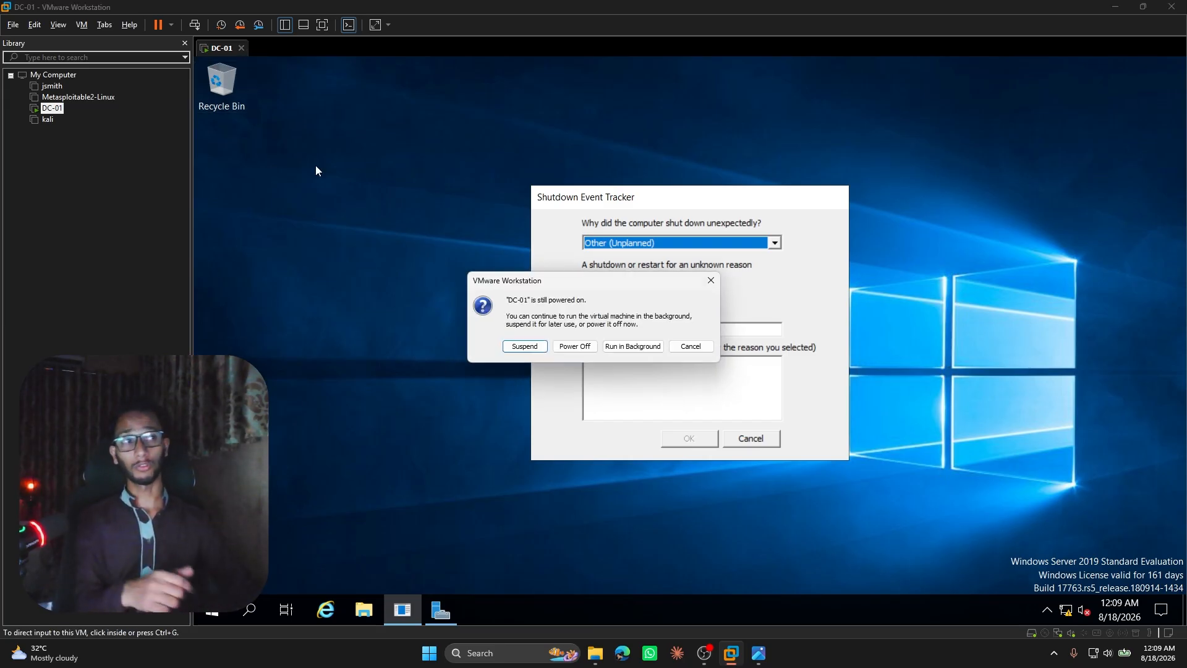
pyautogui.click(559, 348)
# Start a new typical virtual machine with the operating system installed later, choosing Microsoft Windows and version Windows 10 x64.
pyautogui.rightClick(76, 234)
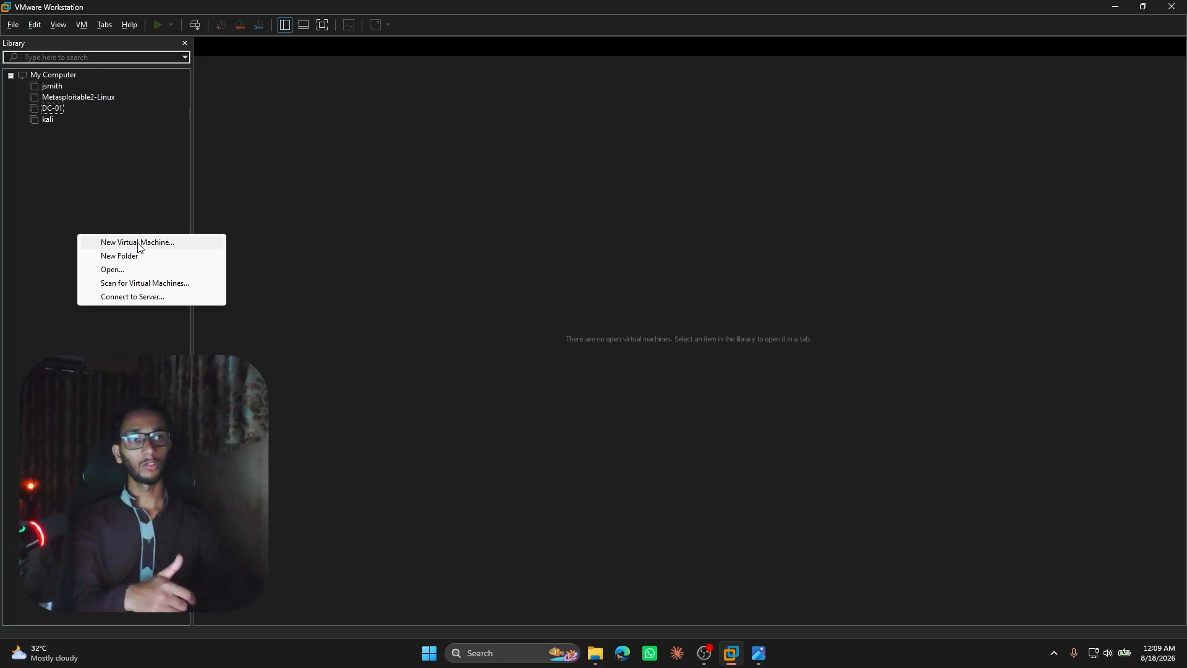
pyautogui.click(137, 242)
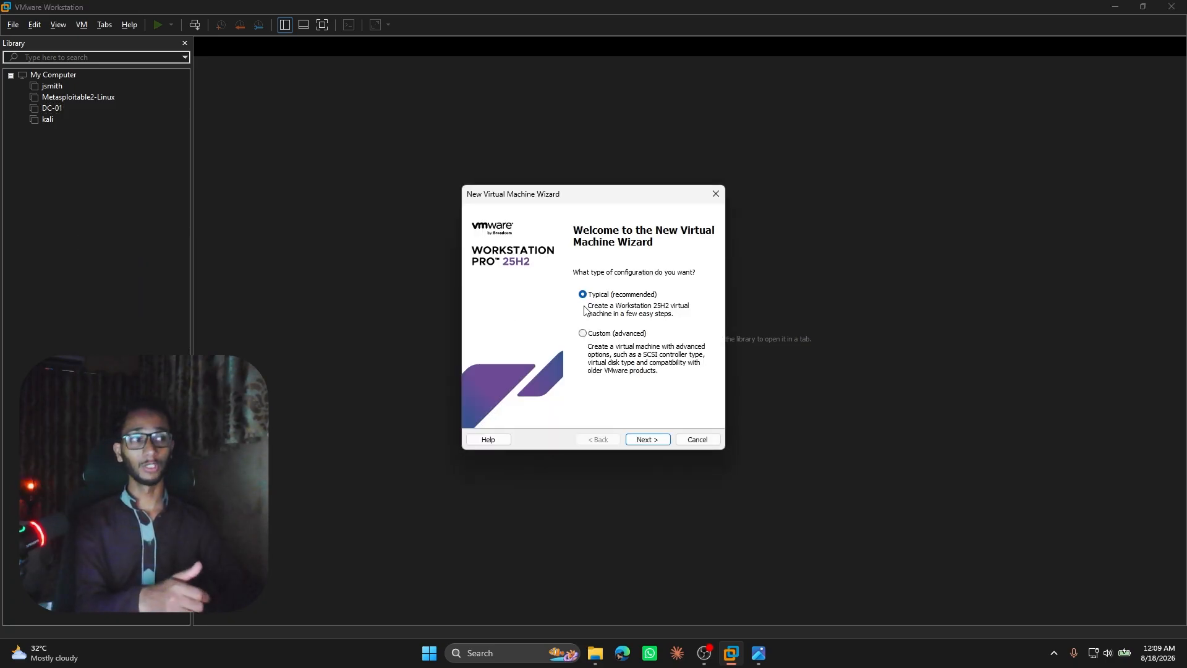
pyautogui.click(646, 439)
pyautogui.click(640, 438)
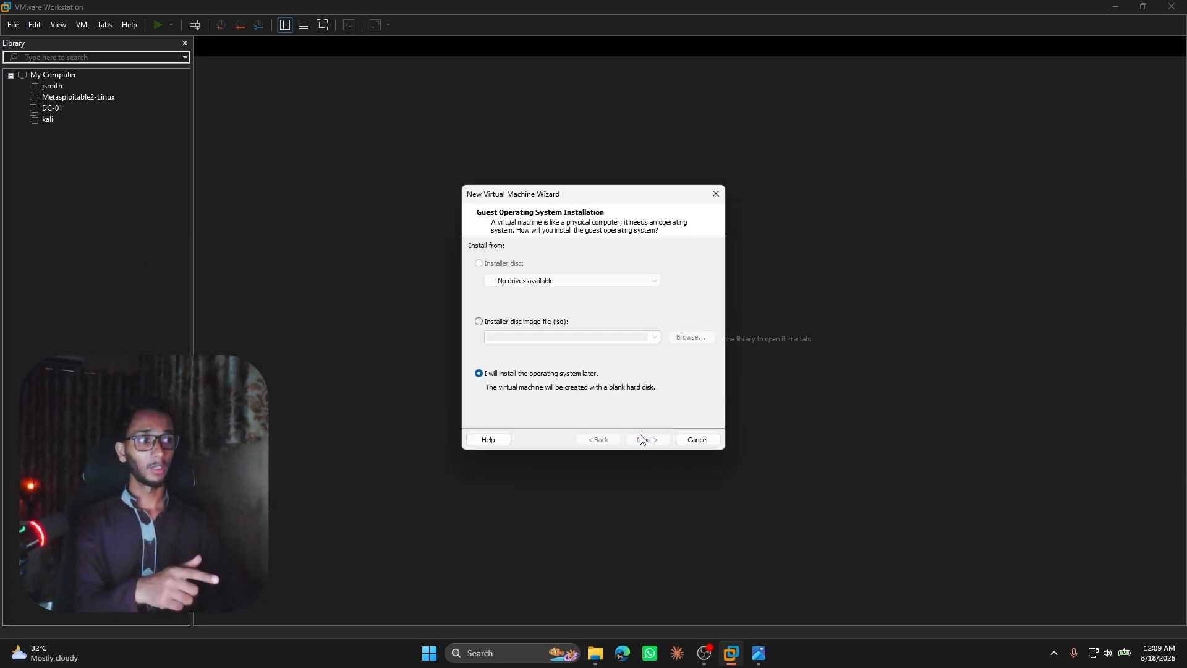
pyautogui.click(584, 325)
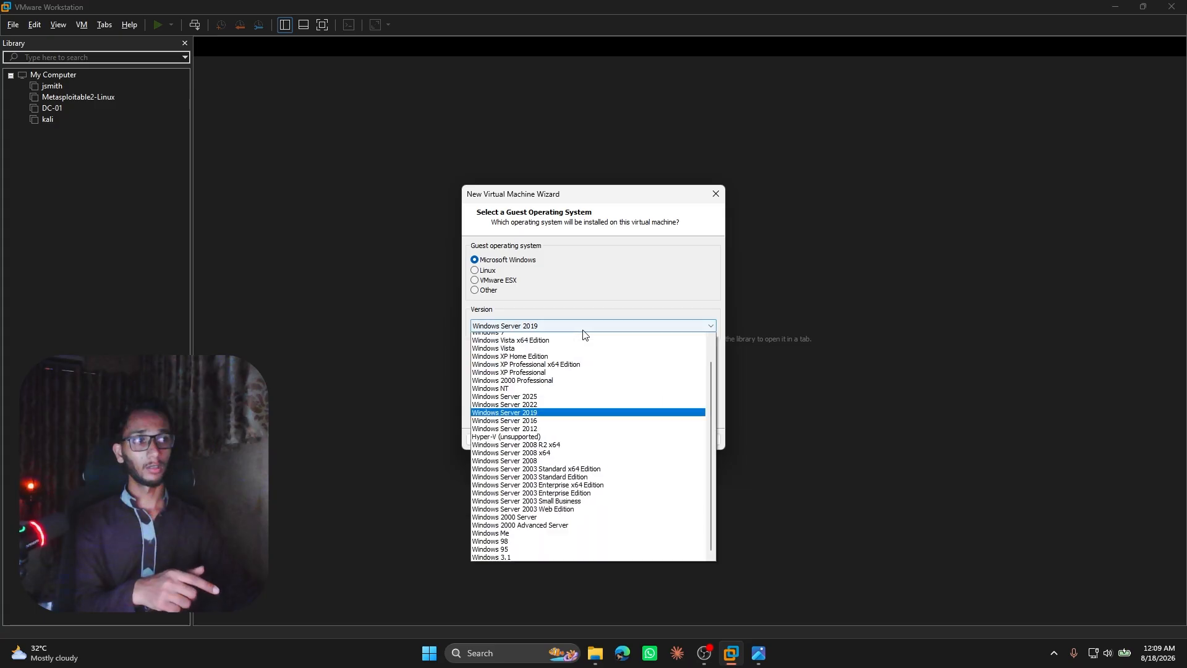
pyautogui.scroll(3, 569, 344)
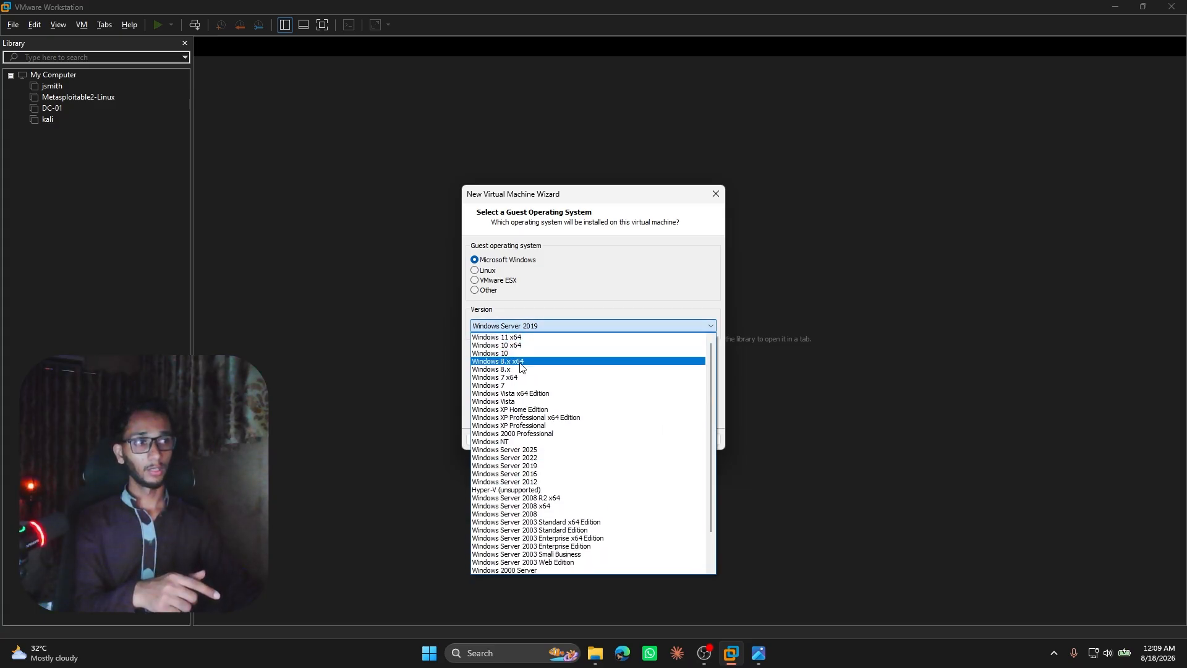
pyautogui.click(527, 344)
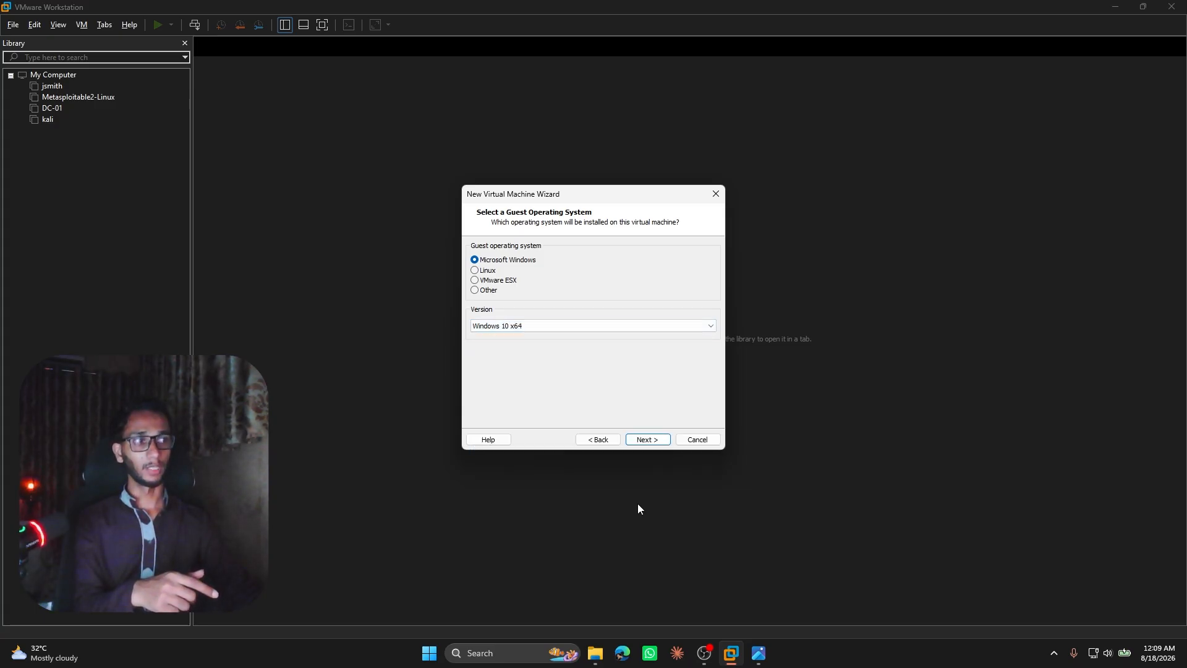
pyautogui.click(637, 441)
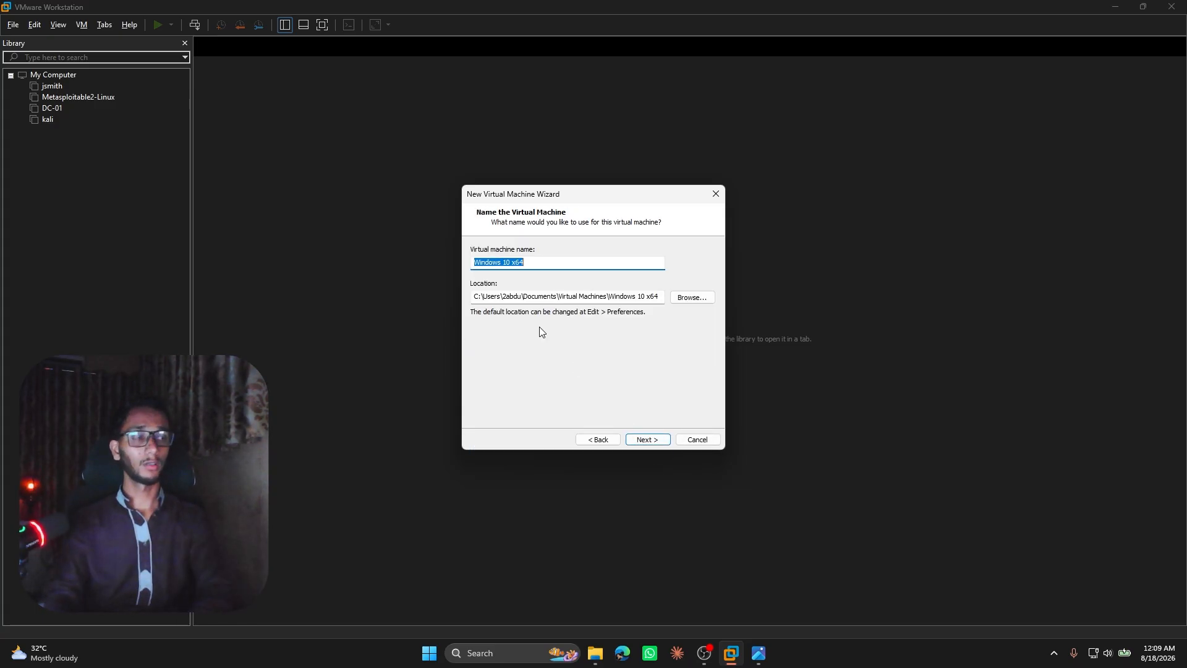
# Name the virtual machine Win10 and store it in a new folder named "win-10 fixed" on Local Disk (G:).
pyautogui.write('Windo')
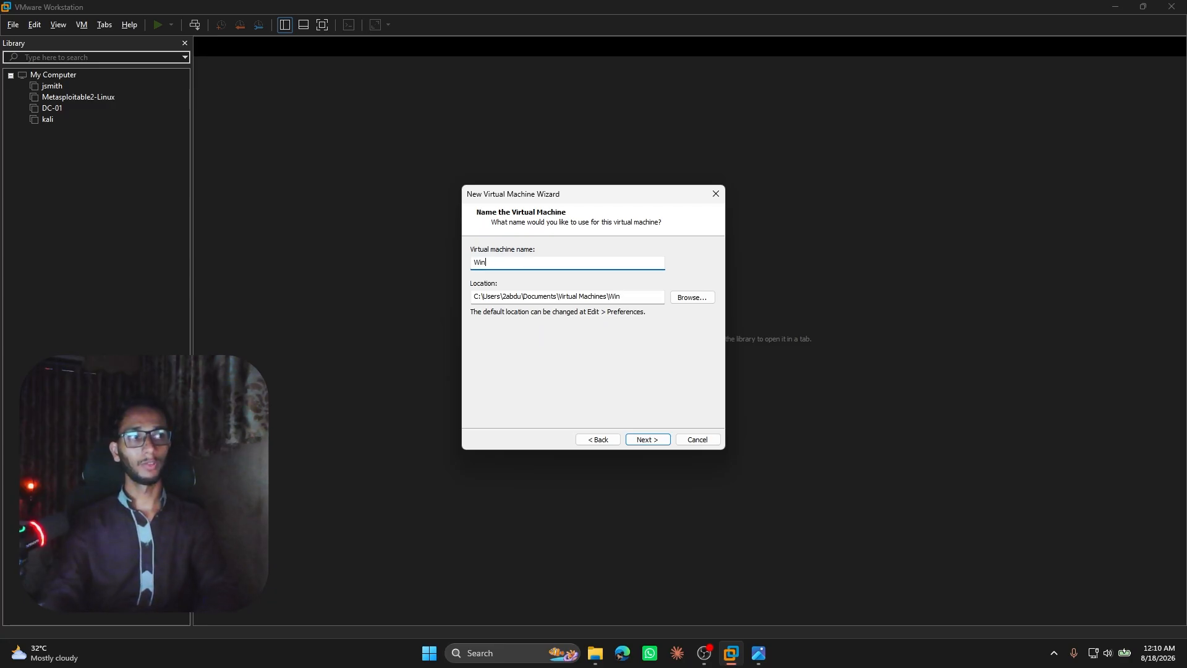
pyautogui.click(696, 305)
pyautogui.scroll(-3, 699, 306)
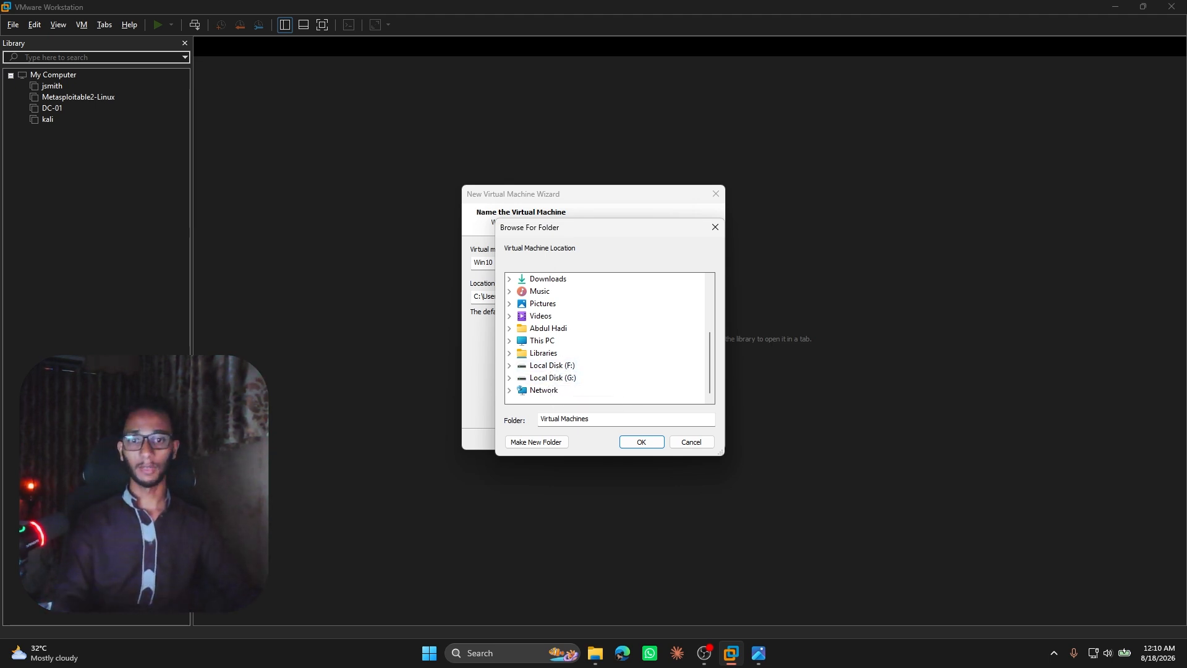
pyautogui.press('super+e')
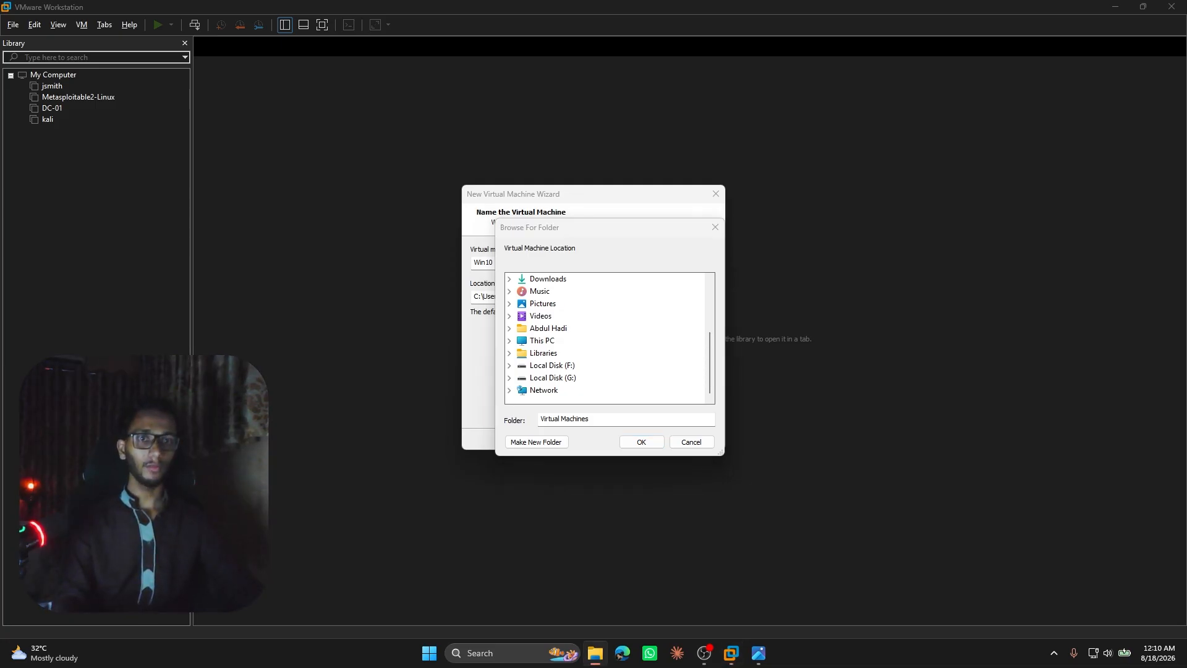
pyautogui.click(566, 378)
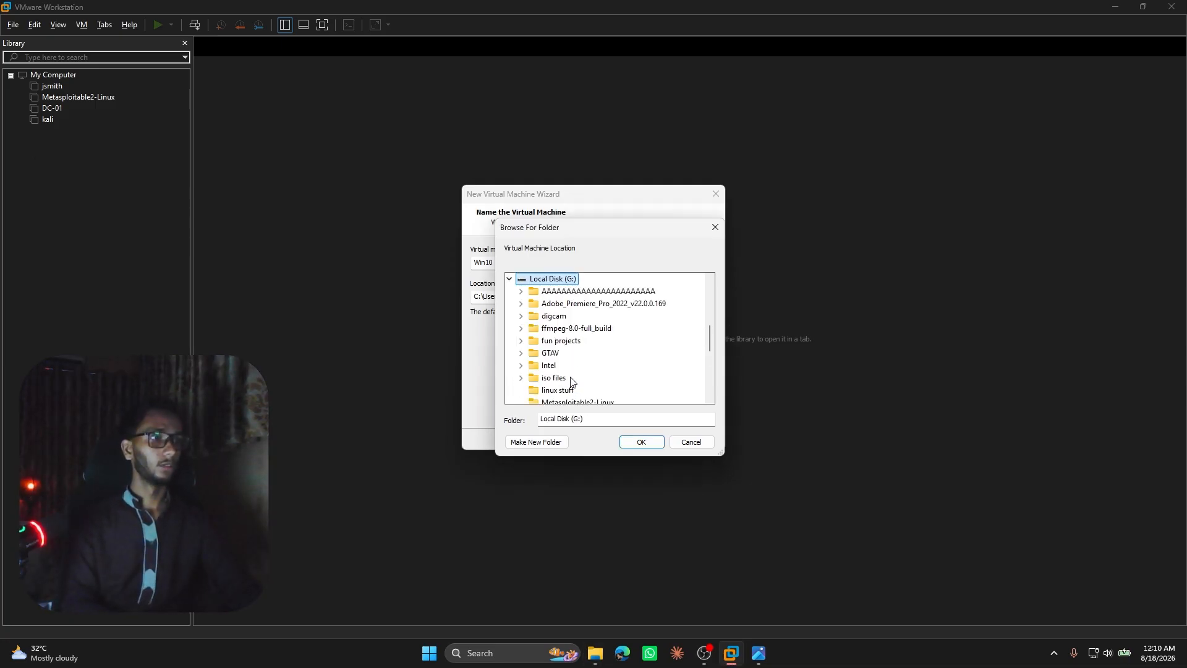
pyautogui.scroll(-1, 587, 396)
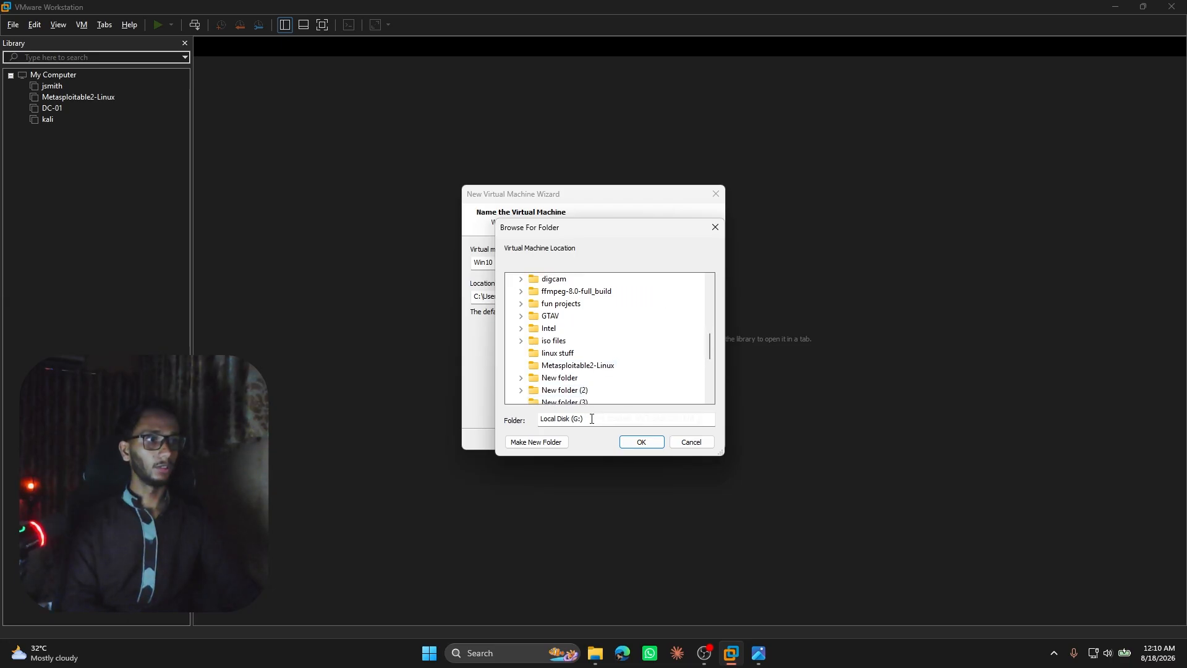
pyautogui.click(537, 442)
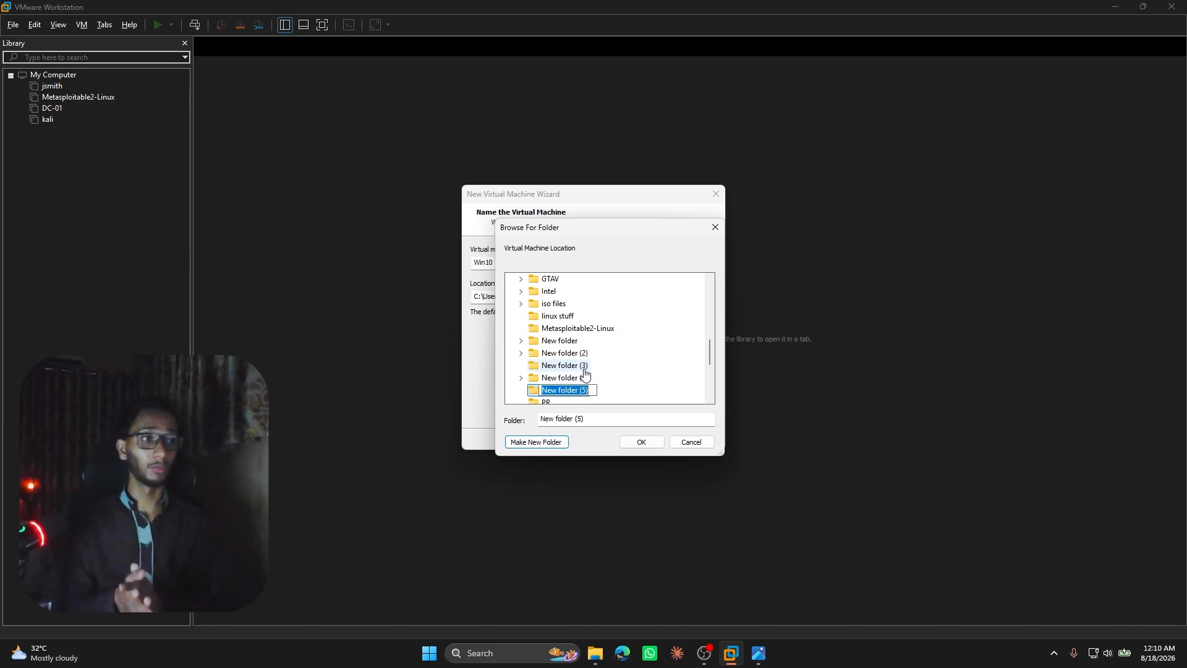
pyautogui.write('win-10 fixed')
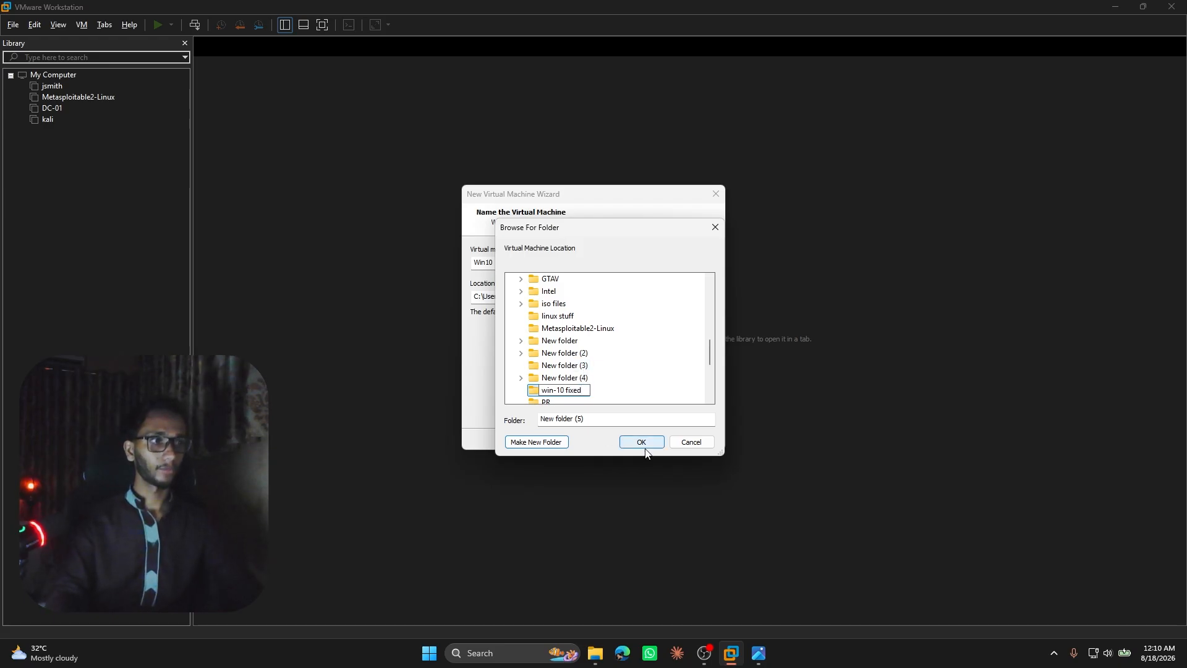
pyautogui.click(633, 391)
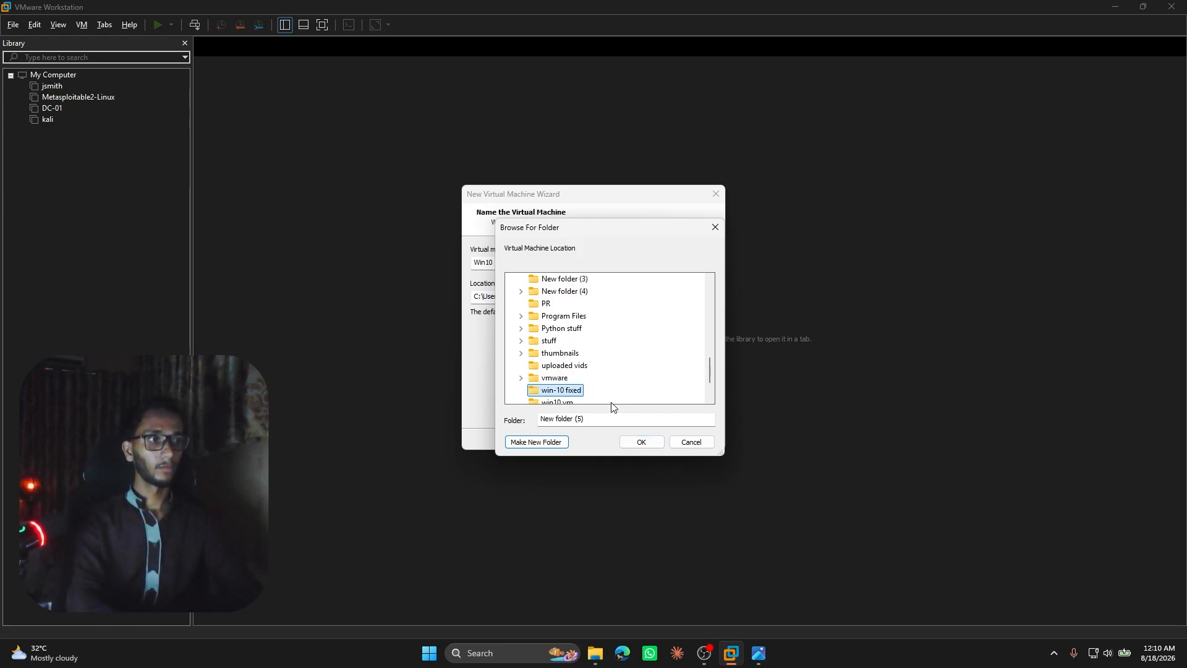
pyautogui.click(626, 440)
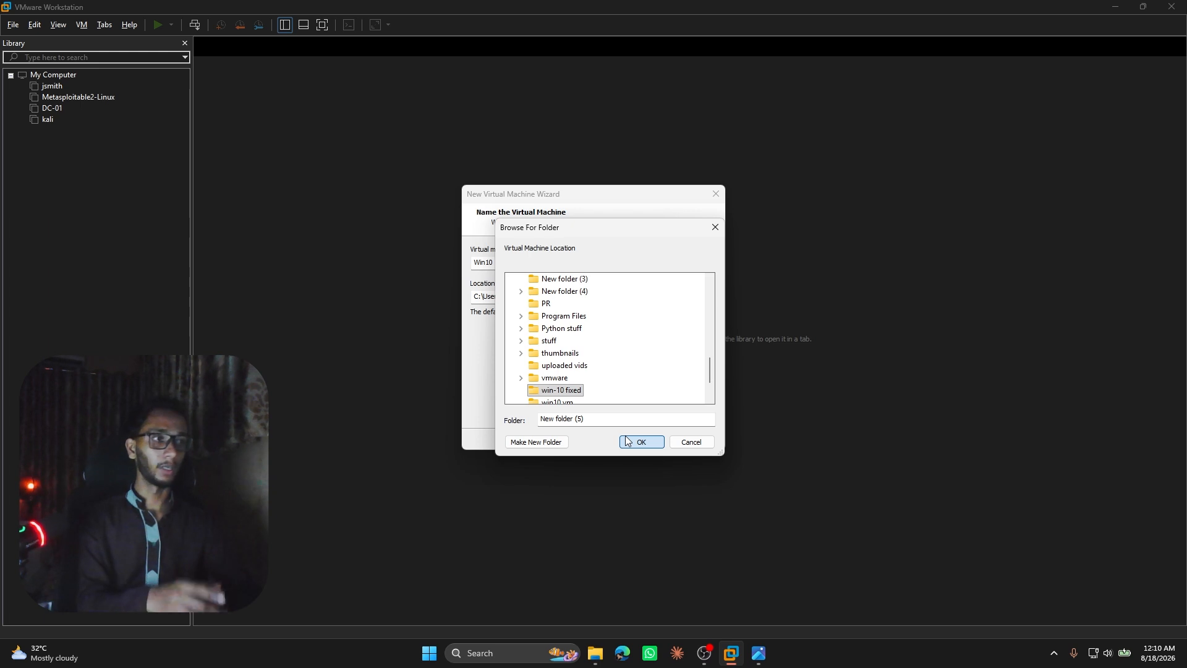
pyautogui.click(627, 441)
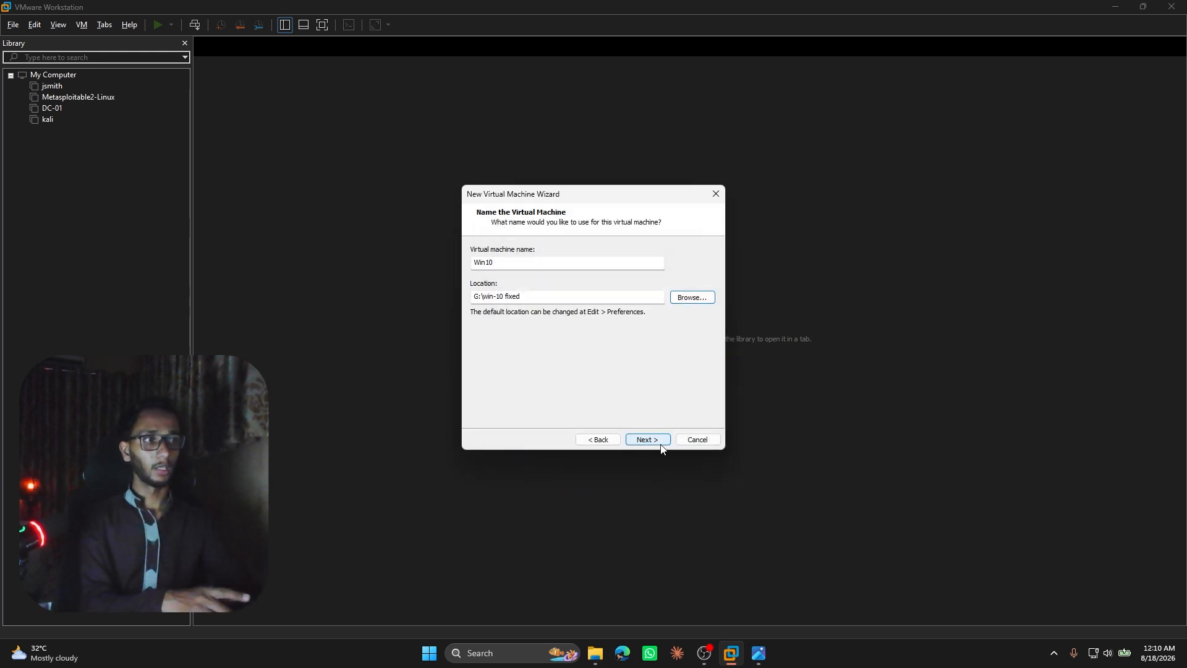
pyautogui.click(647, 439)
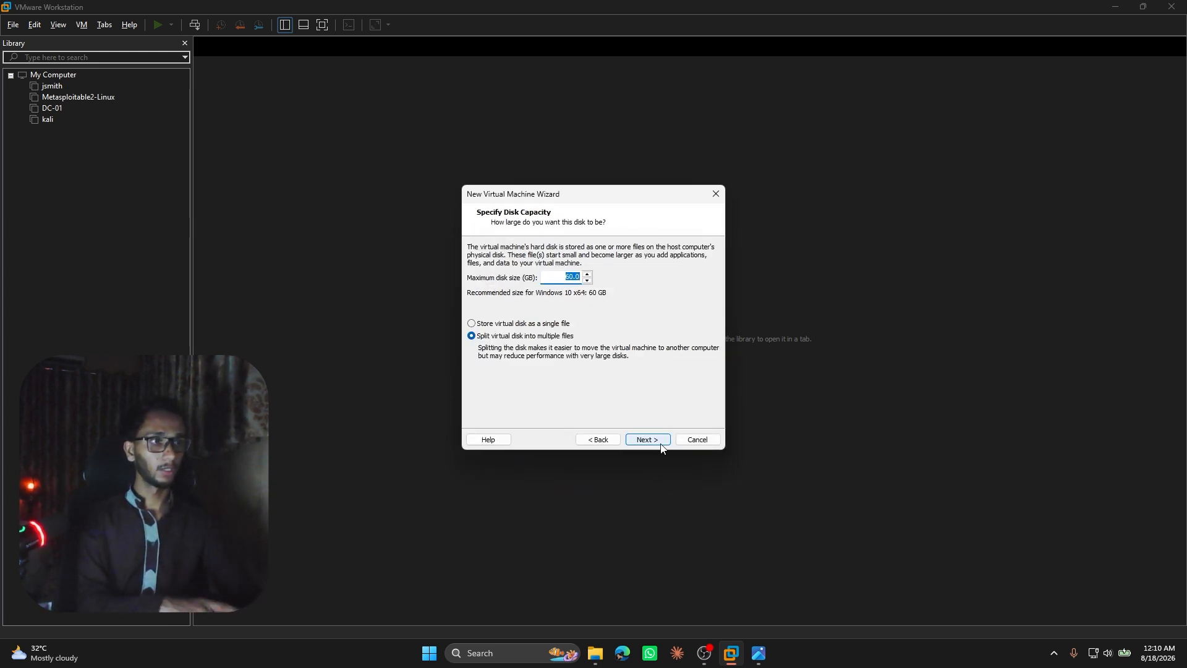
# Accept the 60 GB disk split into multiple files, and set the machine's memory to 4096 MB in the hardware customization.
pyautogui.click(660, 445)
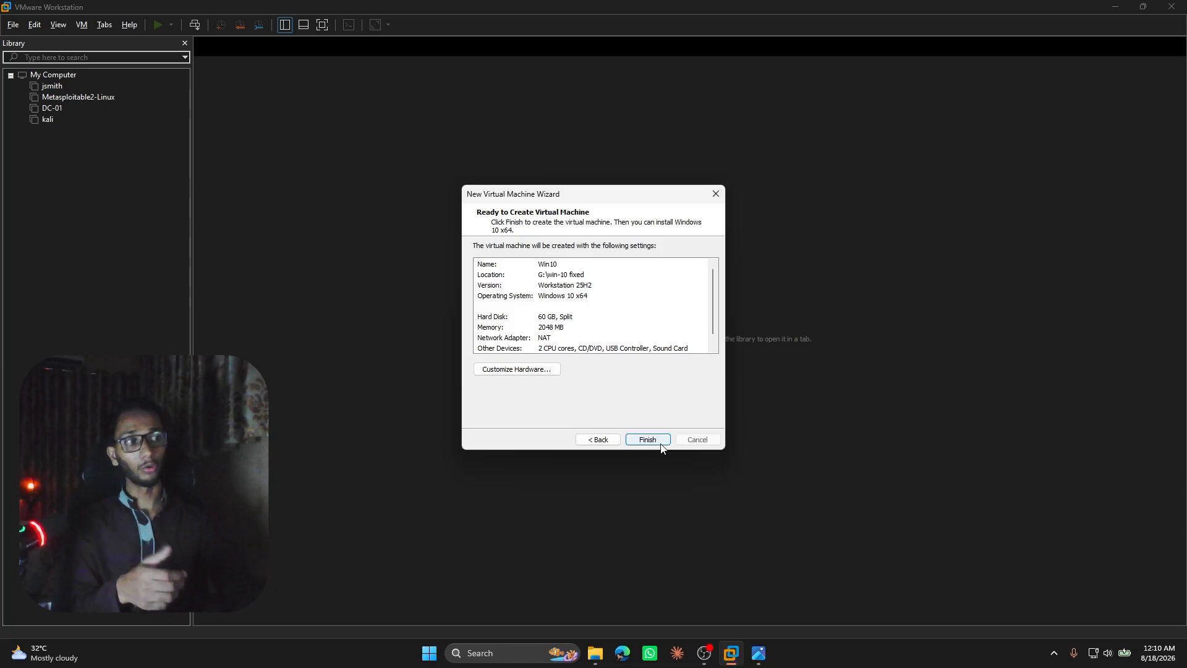
pyautogui.click(532, 372)
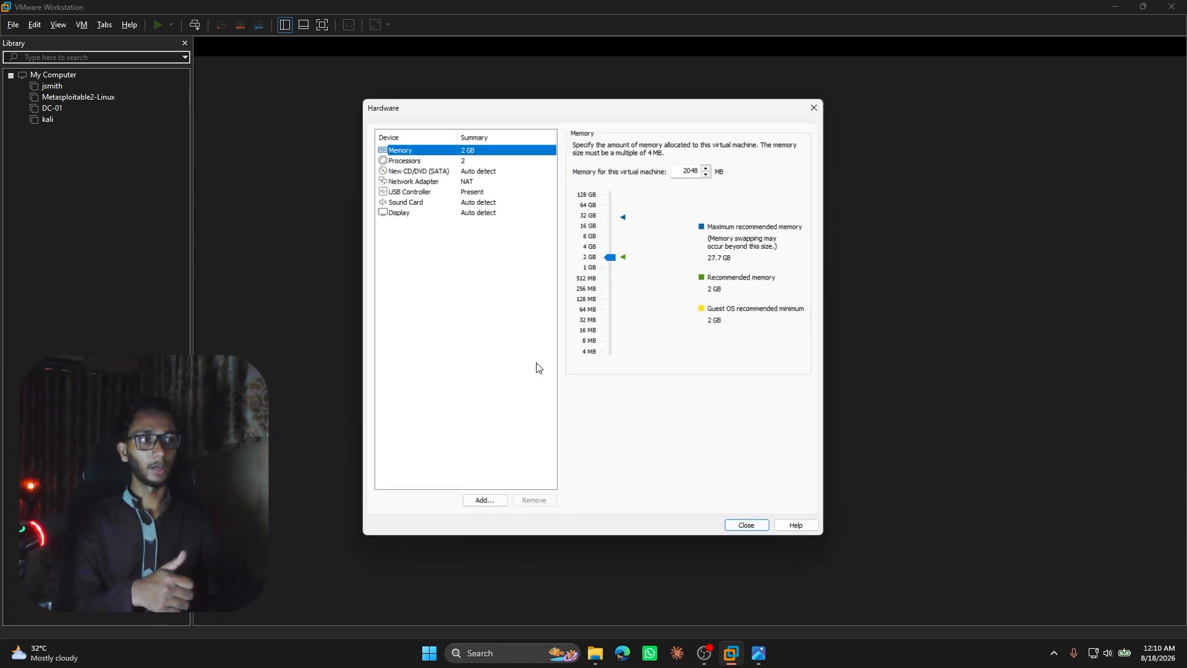
pyautogui.click(618, 250)
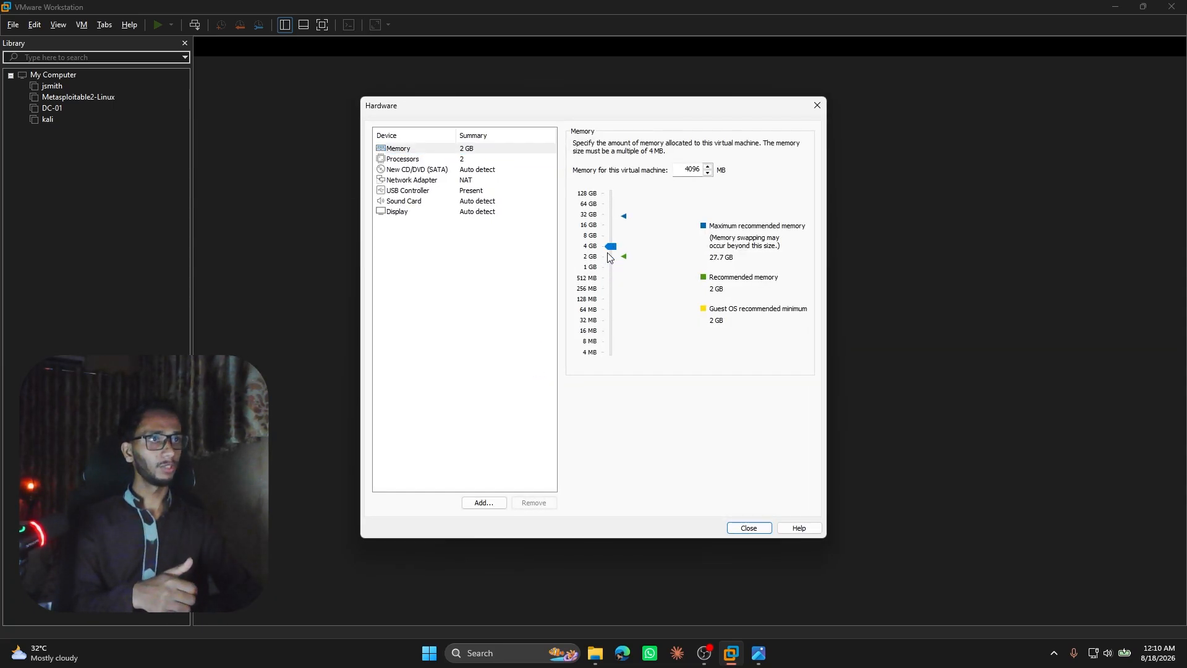
# Keep 2 processors with 1 core each, close the hardware settings, and finish creating the Win10 machine.
pyautogui.click(401, 169)
pyautogui.click(406, 159)
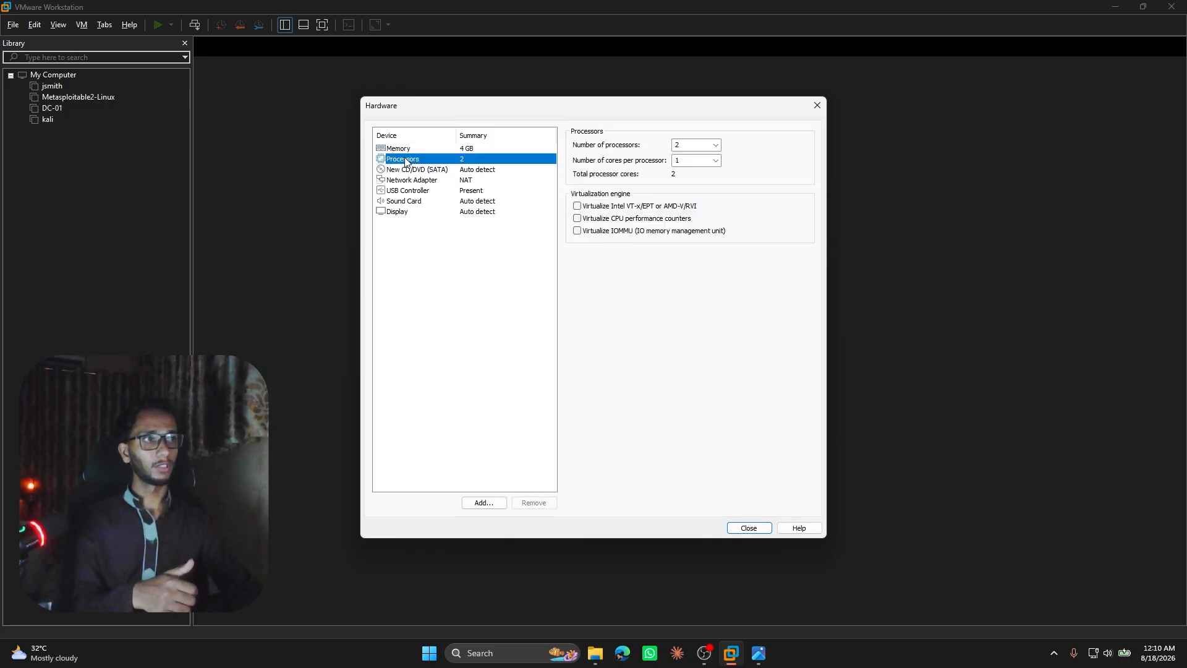
pyautogui.click(716, 145)
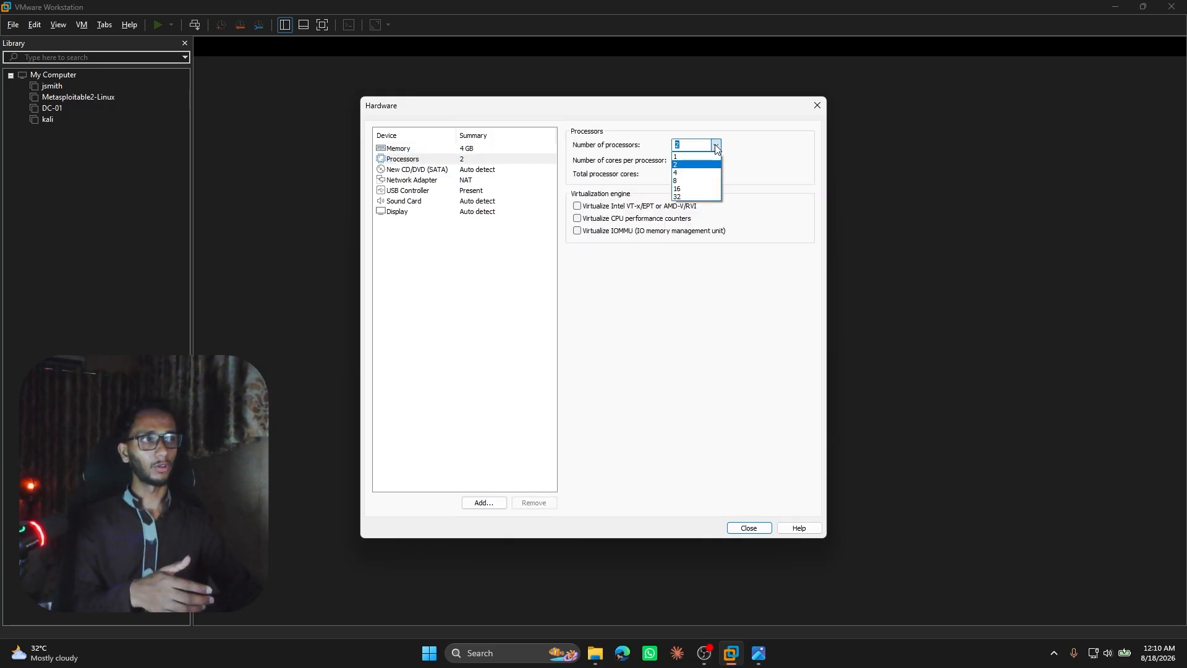
pyautogui.click(716, 147)
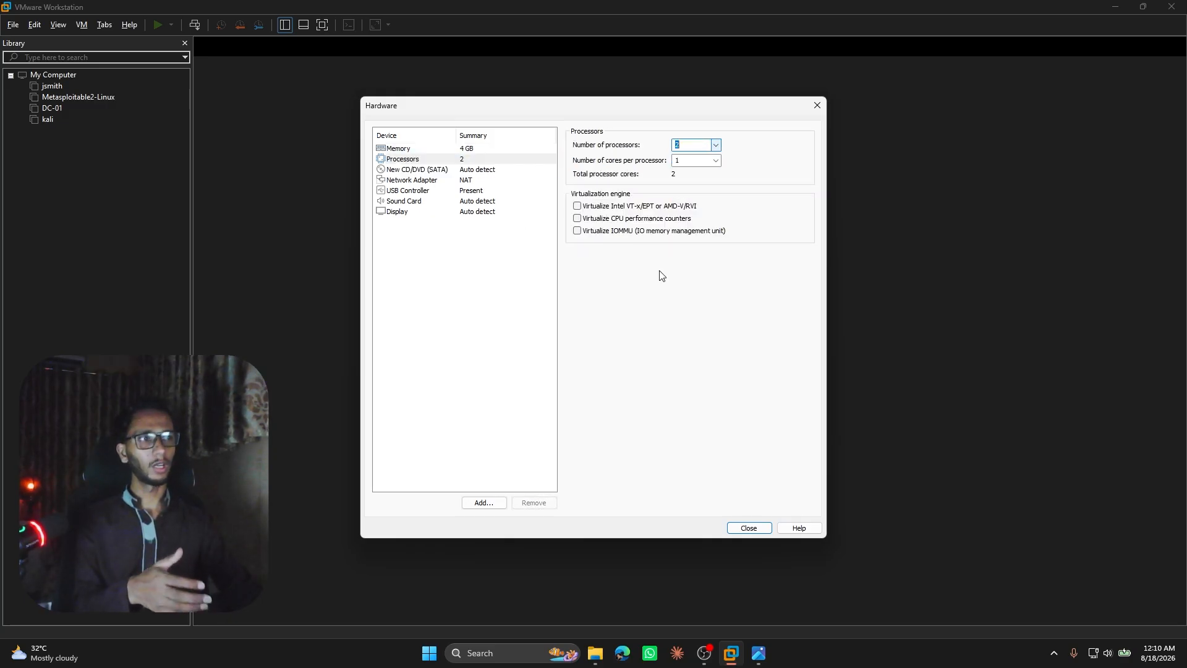
pyautogui.click(747, 528)
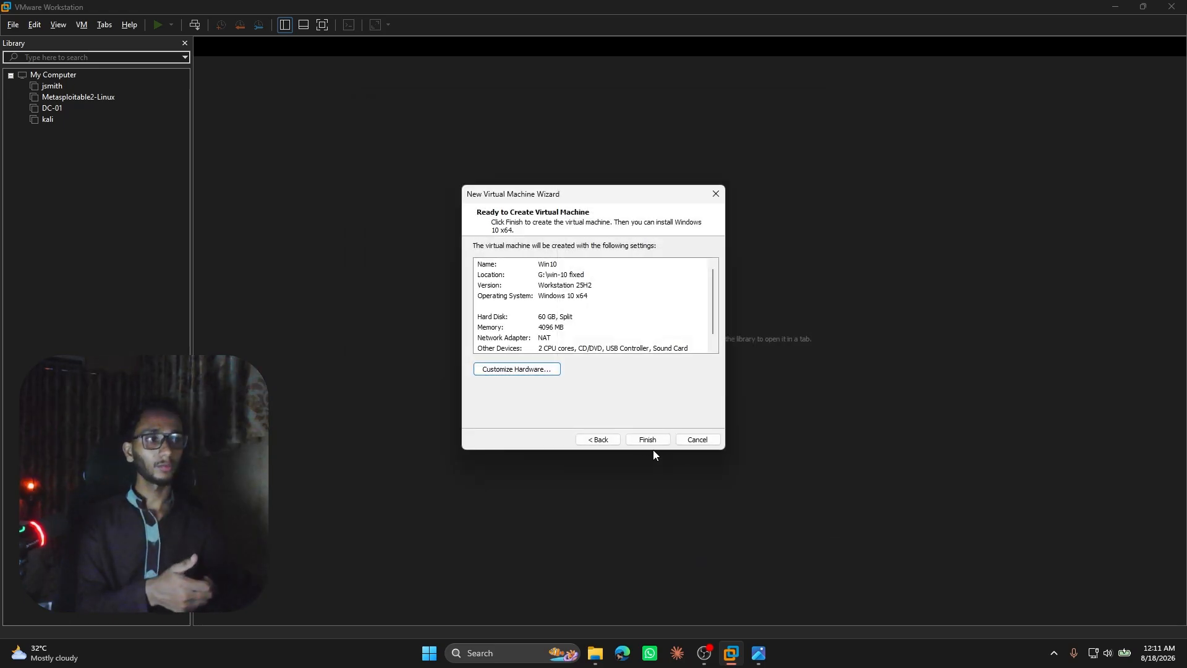
pyautogui.click(631, 444)
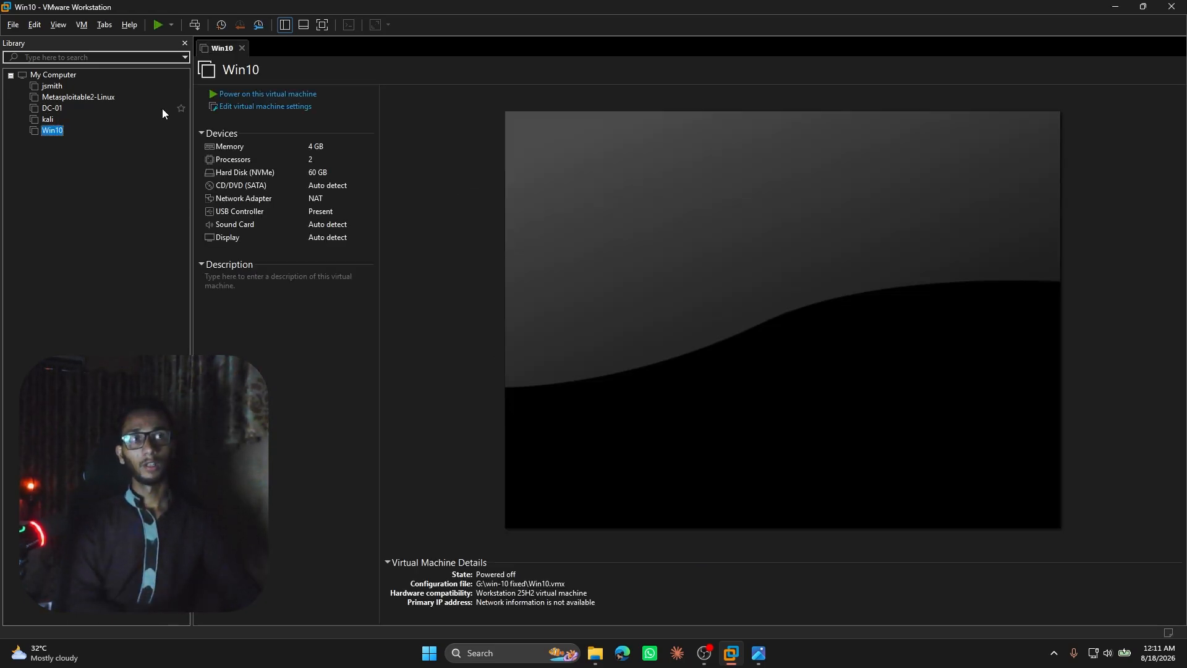
# Open the Win10 machine's hardware settings and switch its CD/DVD (SATA) drive to use an ISO image file.
pyautogui.click(266, 107)
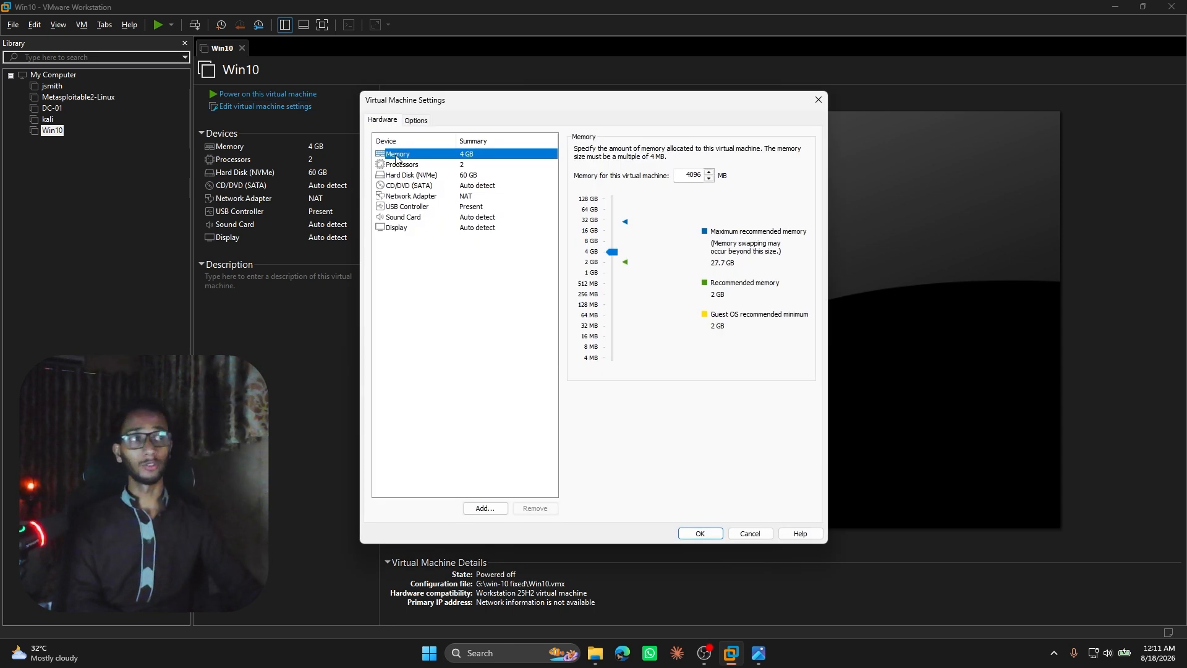
pyautogui.click(409, 185)
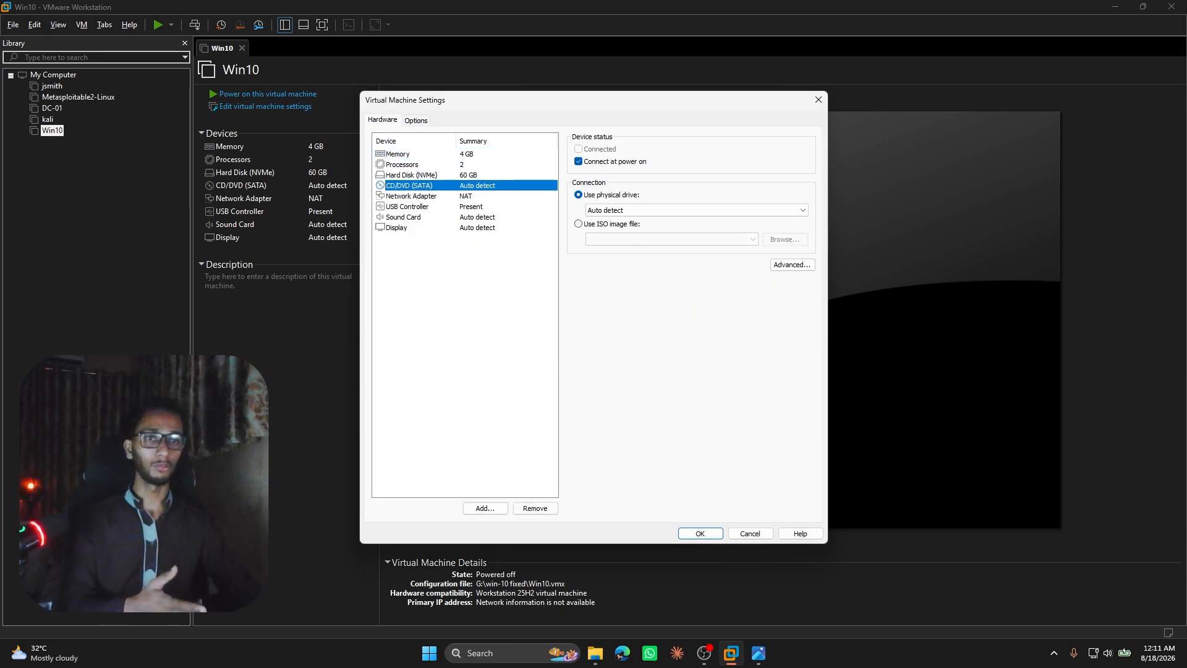
pyautogui.hotkey('alt', 'Tab')
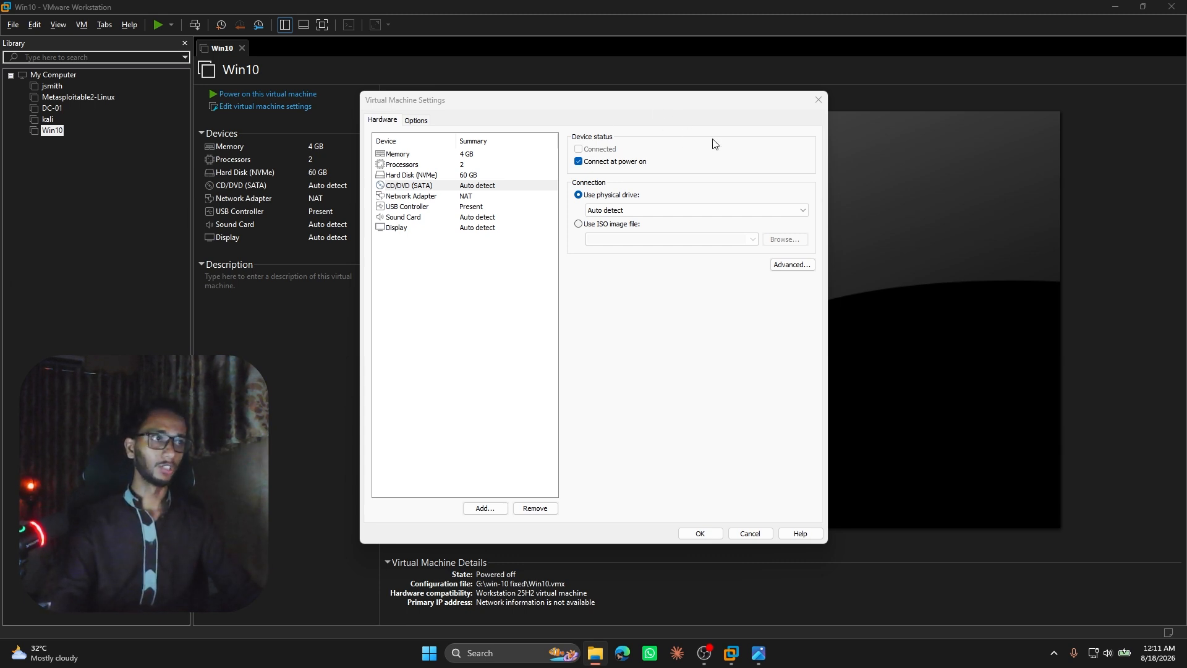
pyautogui.click(615, 226)
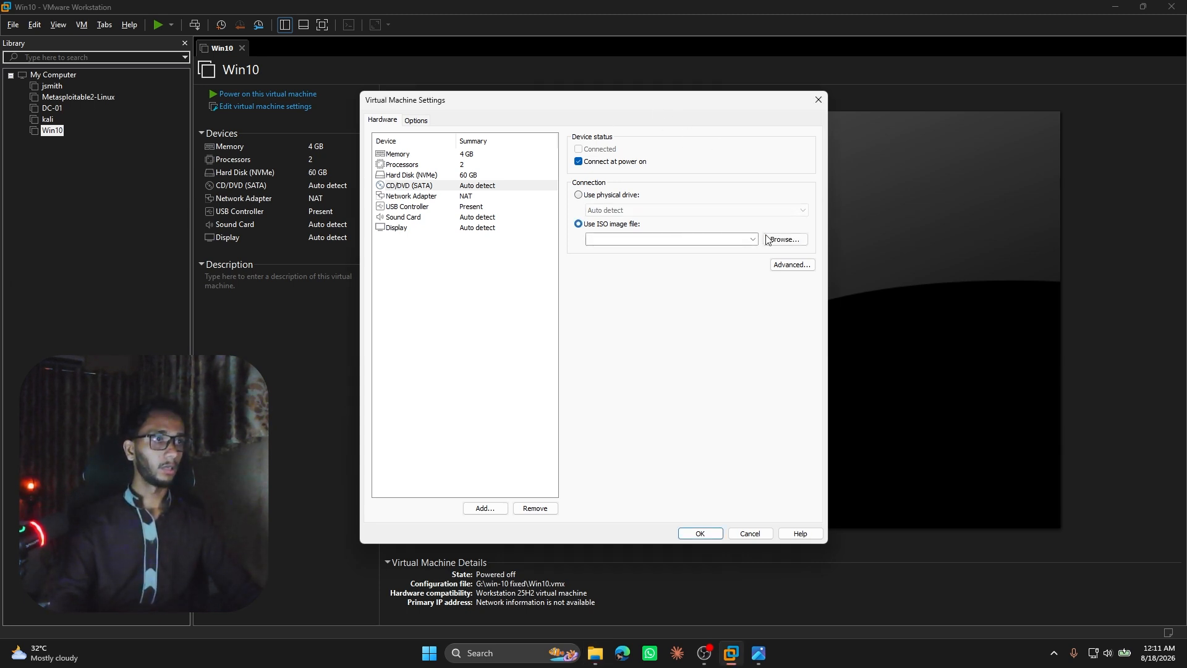
# Load Windows_10.iso from G:\iso files\Windows iso\win 10 into the CD/DVD drive and save the machine settings.
pyautogui.click(784, 239)
pyautogui.click(704, 219)
pyautogui.write('G:\\iso files\\Windows iso\\win 10')
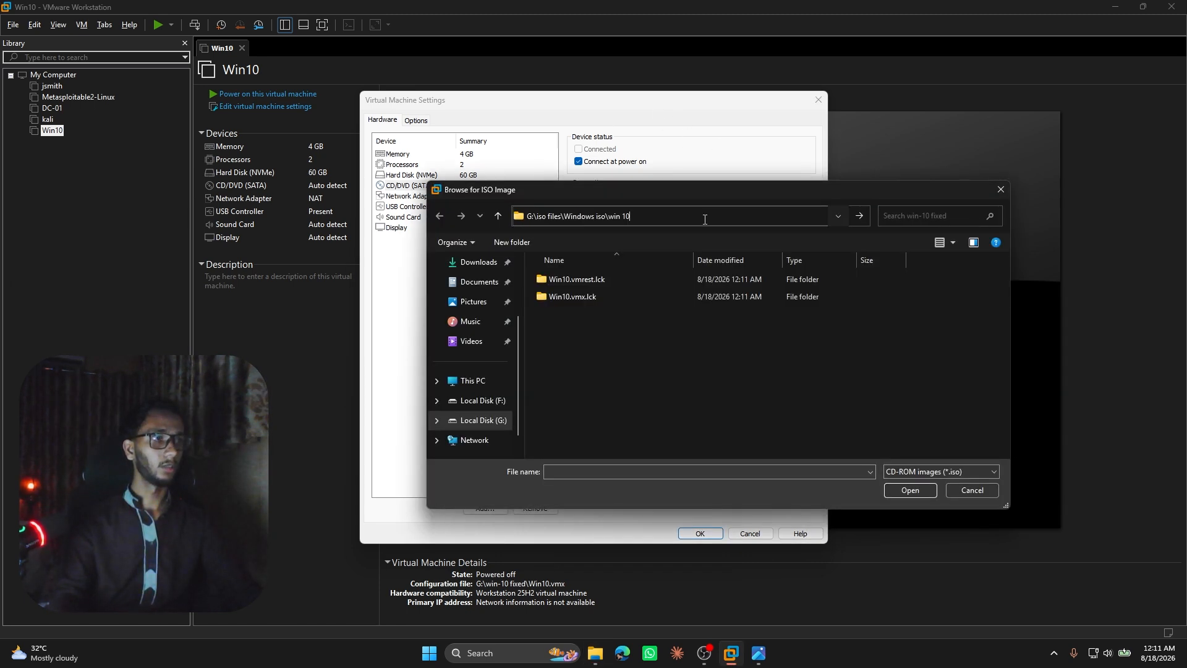
pyautogui.press('Return')
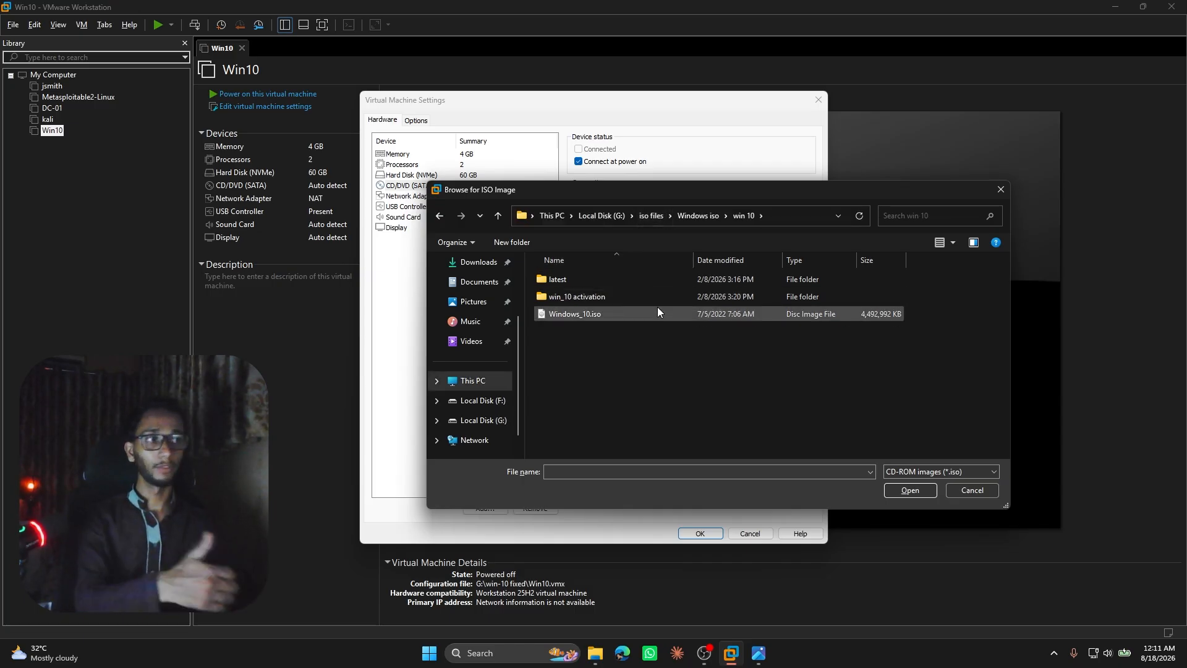
pyautogui.click(628, 321)
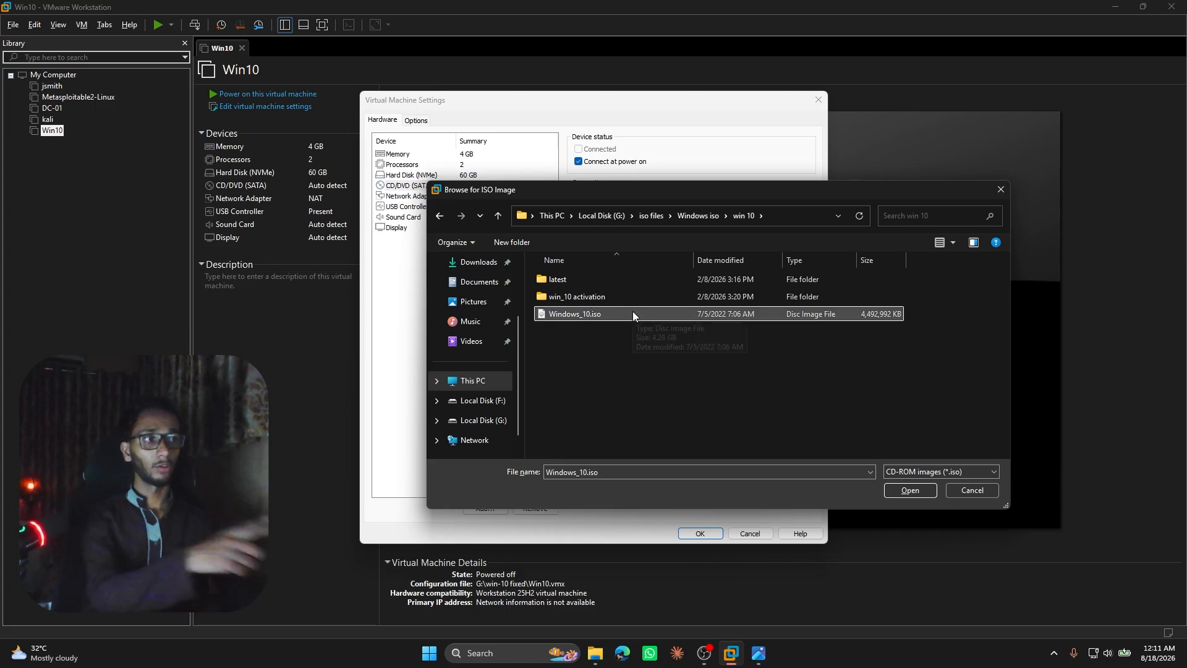
pyautogui.click(912, 490)
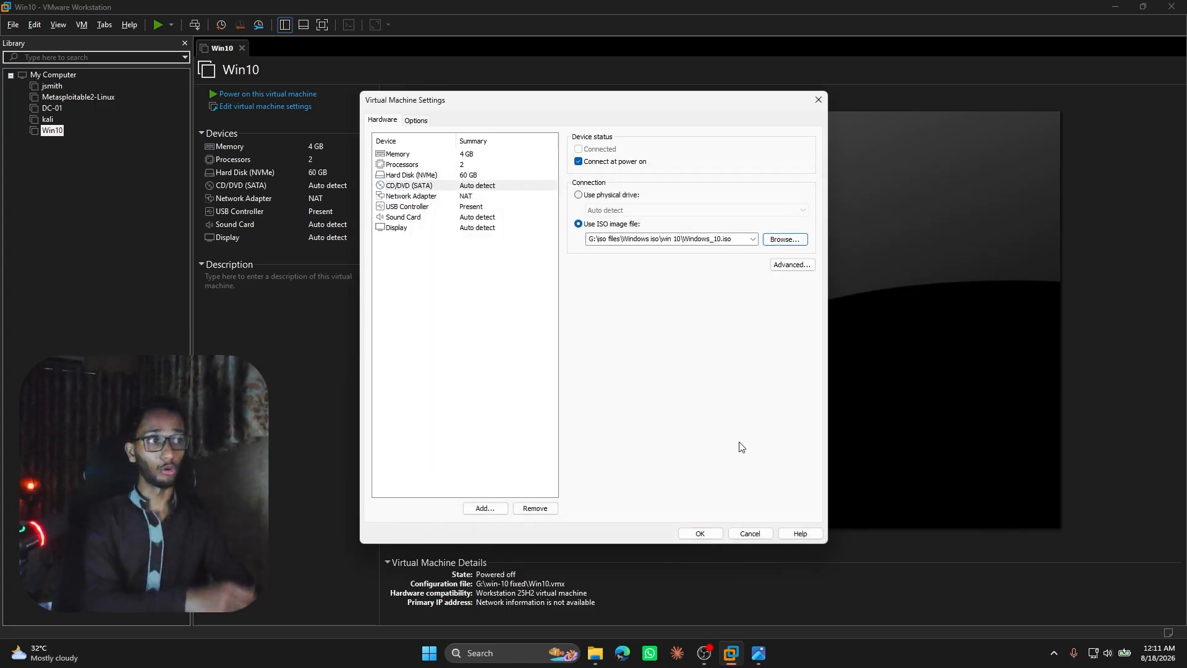
pyautogui.click(701, 531)
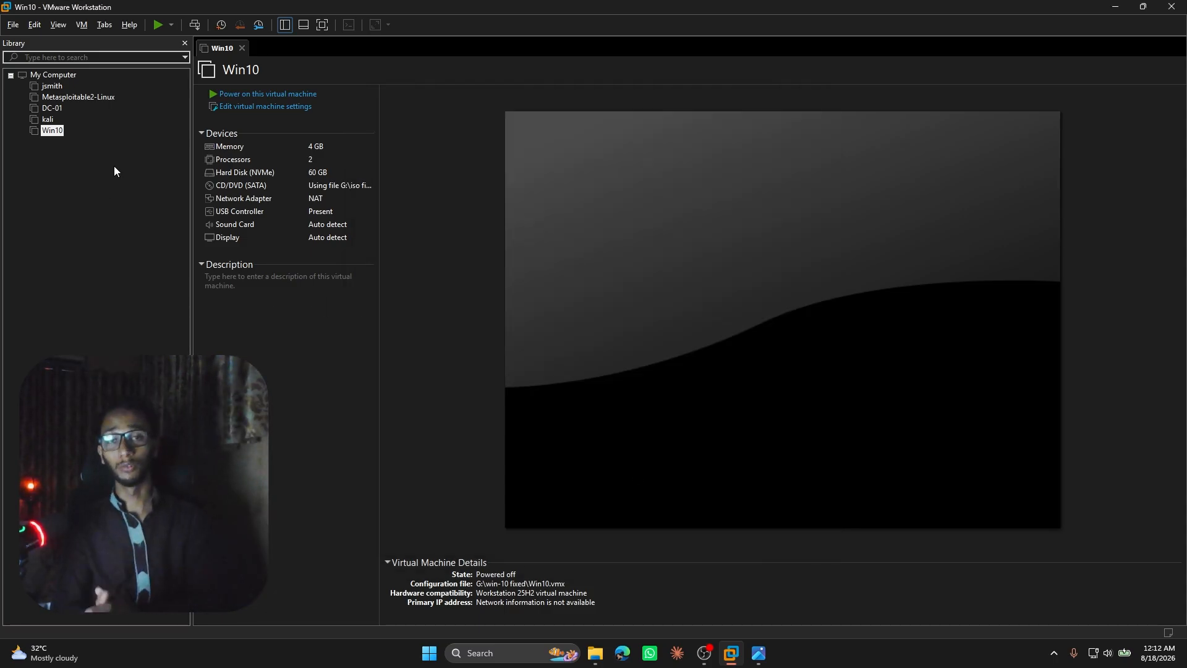
# Power on the Win10 machine, dismiss the installation hint, and restart the guest to boot it from the CD/DVD.
pyautogui.click(226, 95)
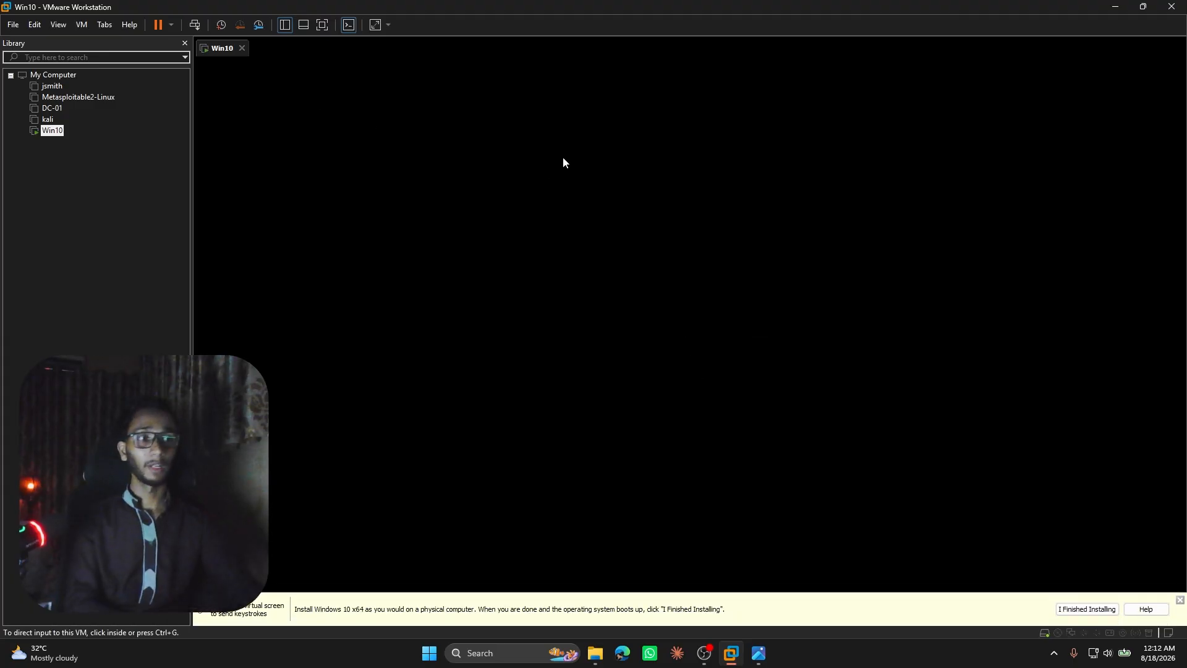
pyautogui.click(1180, 600)
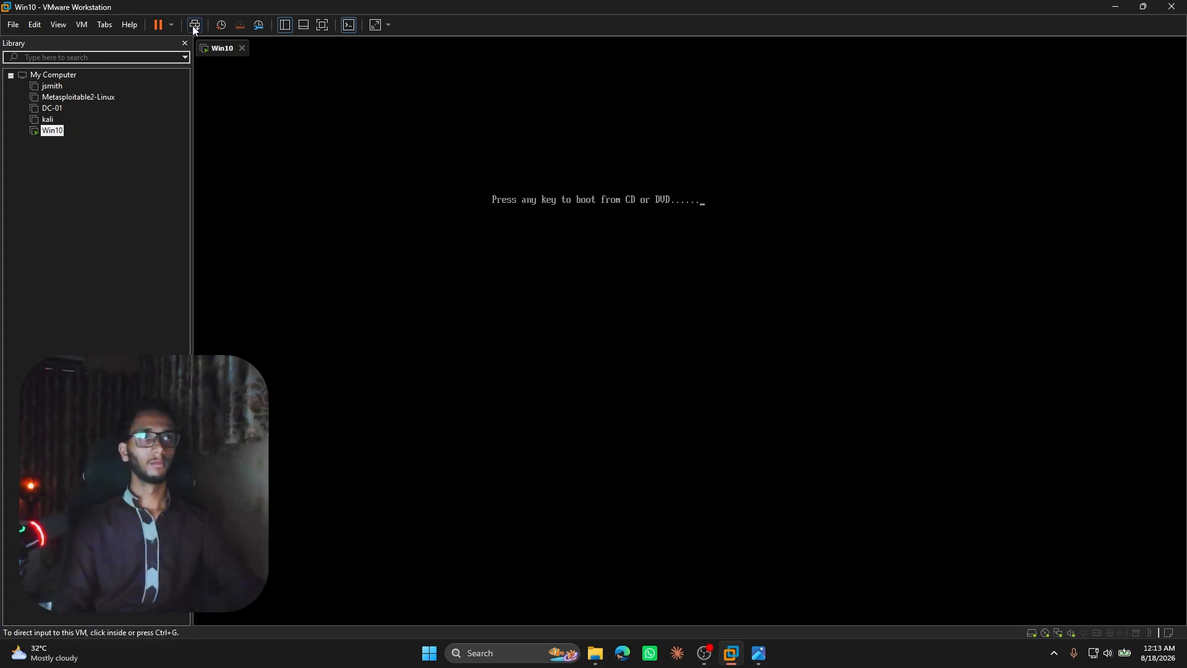
pyautogui.click(195, 25)
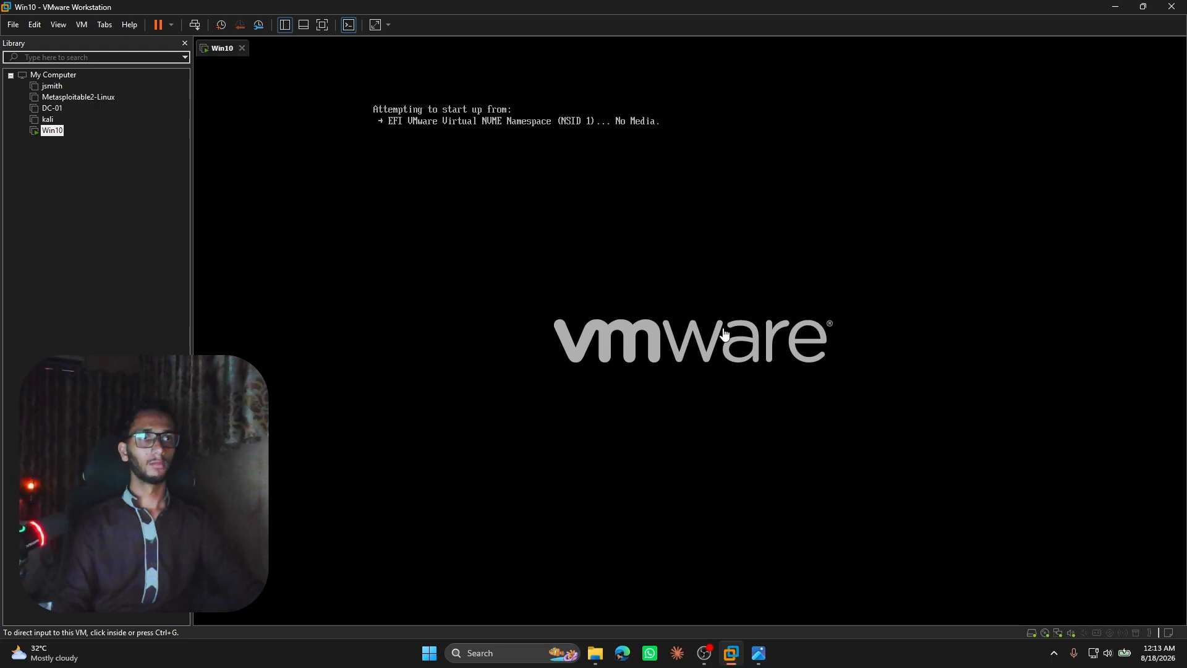
pyautogui.click(725, 335)
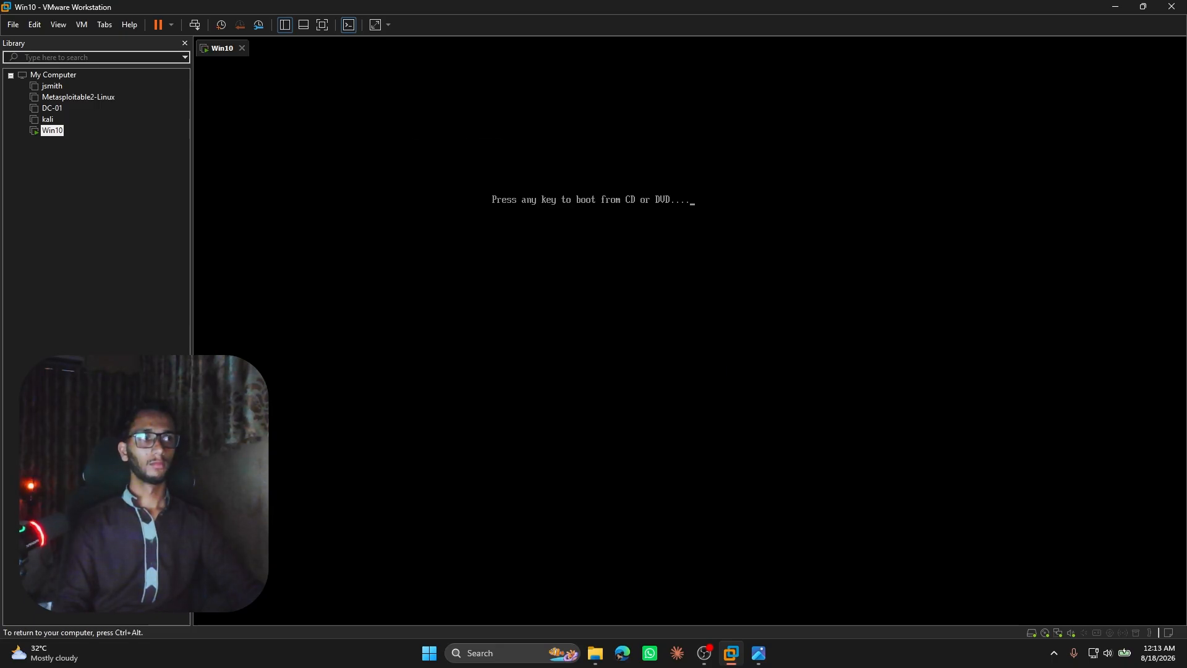
pyautogui.press('Return')
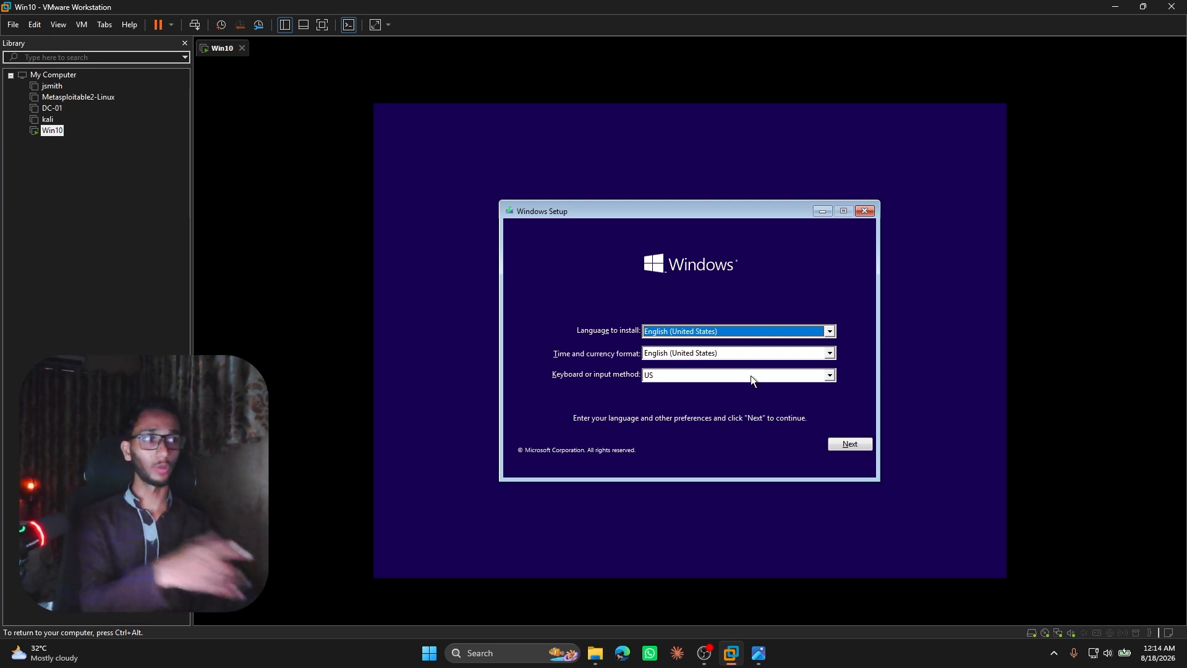
# Start Windows Setup with English (United States) and the US keyboard, without a product key, and postpone the VMware Tools reminder.
pyautogui.click(845, 444)
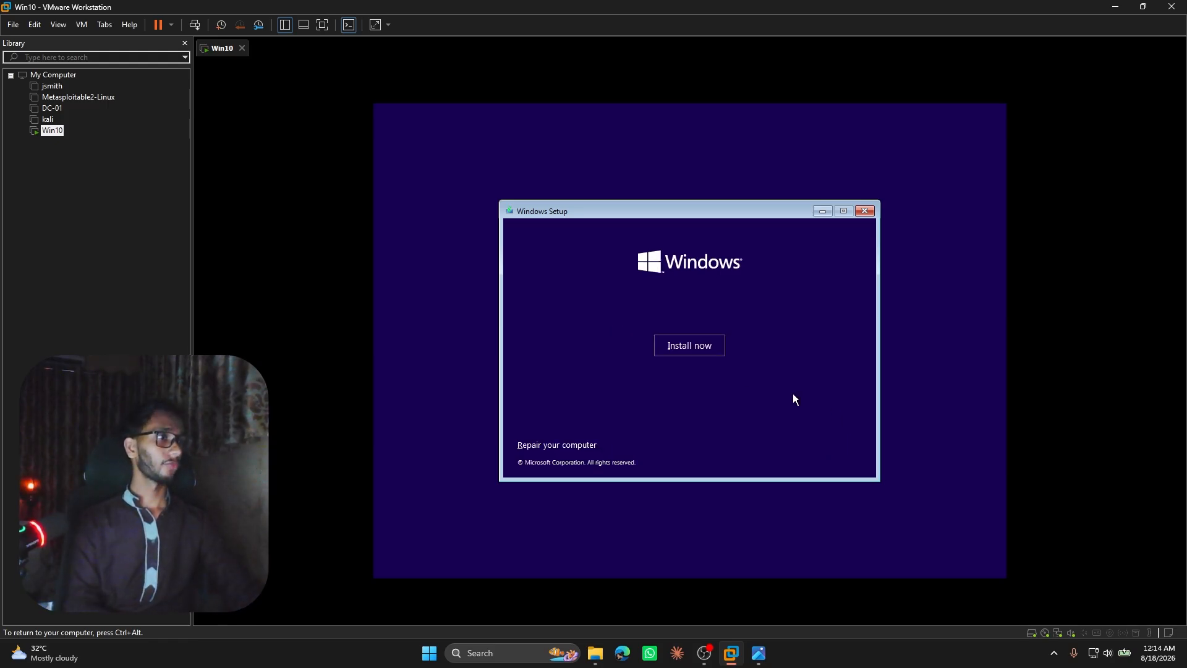
pyautogui.click(704, 351)
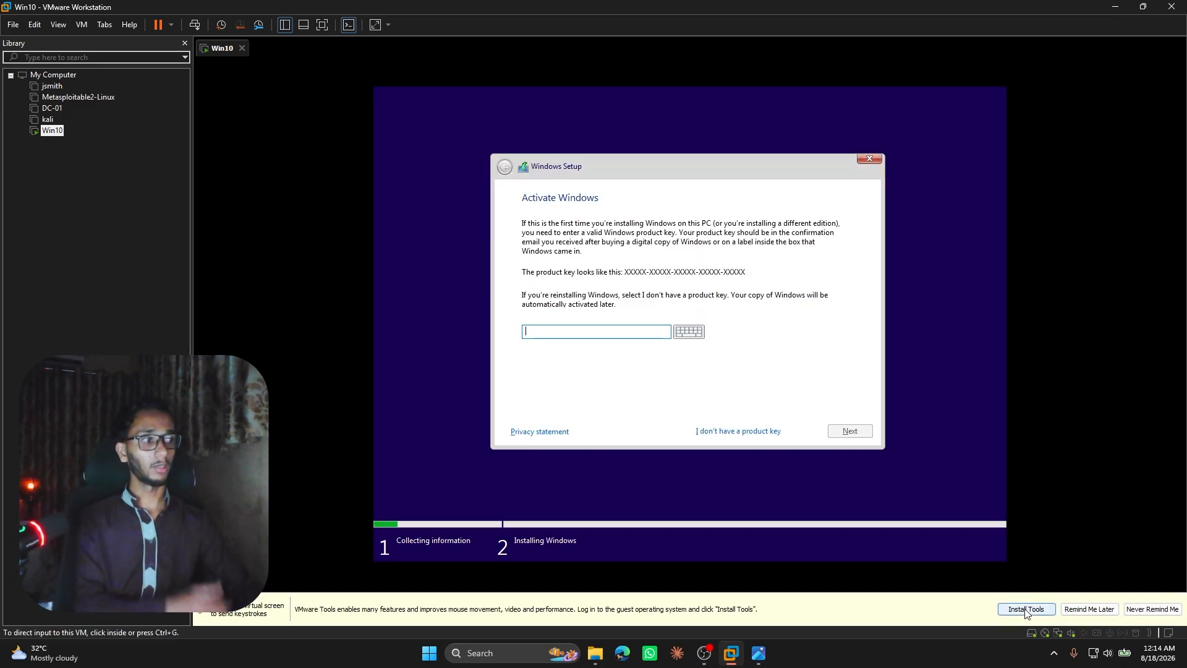
pyautogui.click(706, 432)
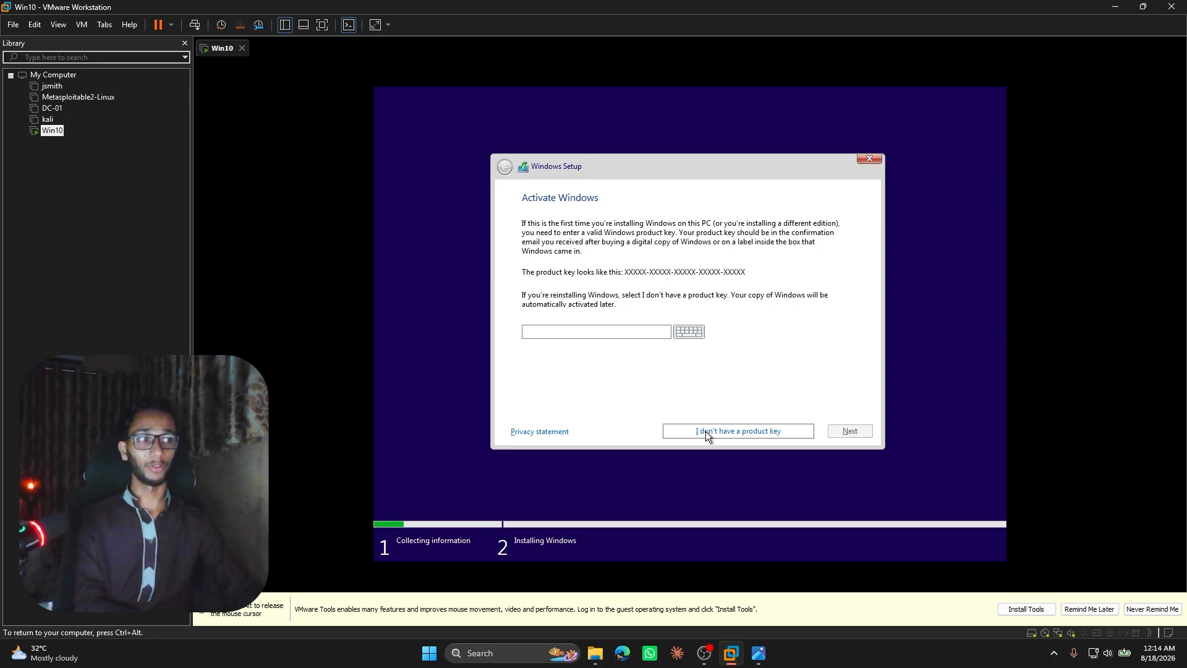
pyautogui.click(1088, 609)
pyautogui.click(611, 336)
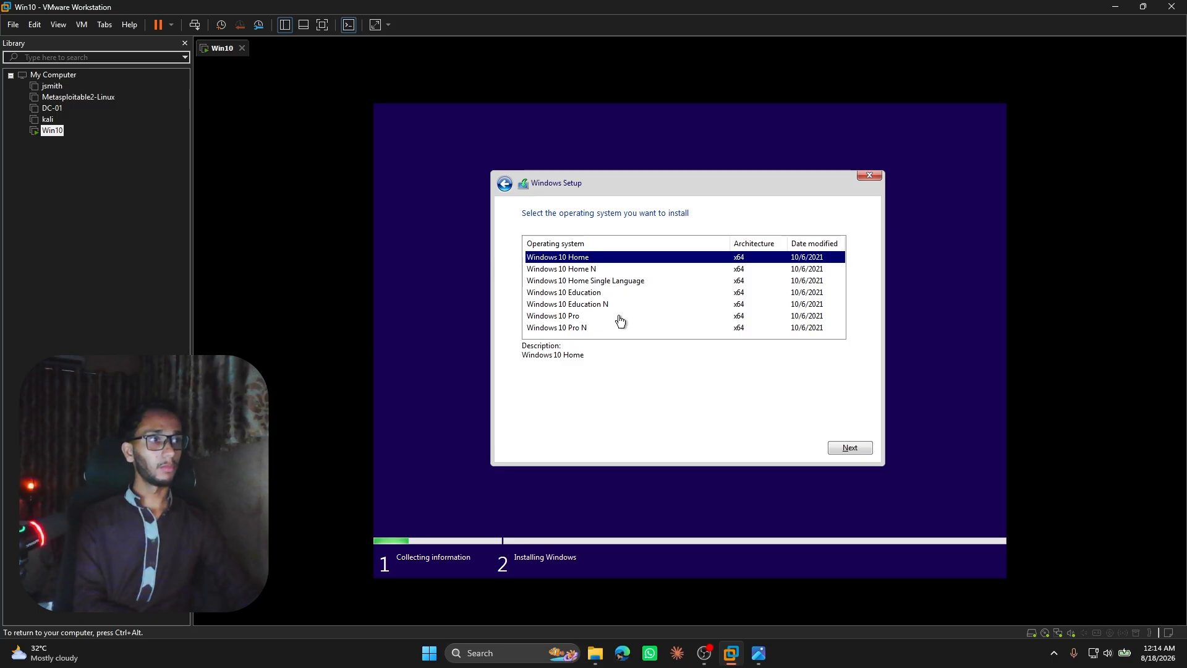
# Look through the offered editions and choose Windows 10 Home x64 as the operating system to install.
pyautogui.click(618, 305)
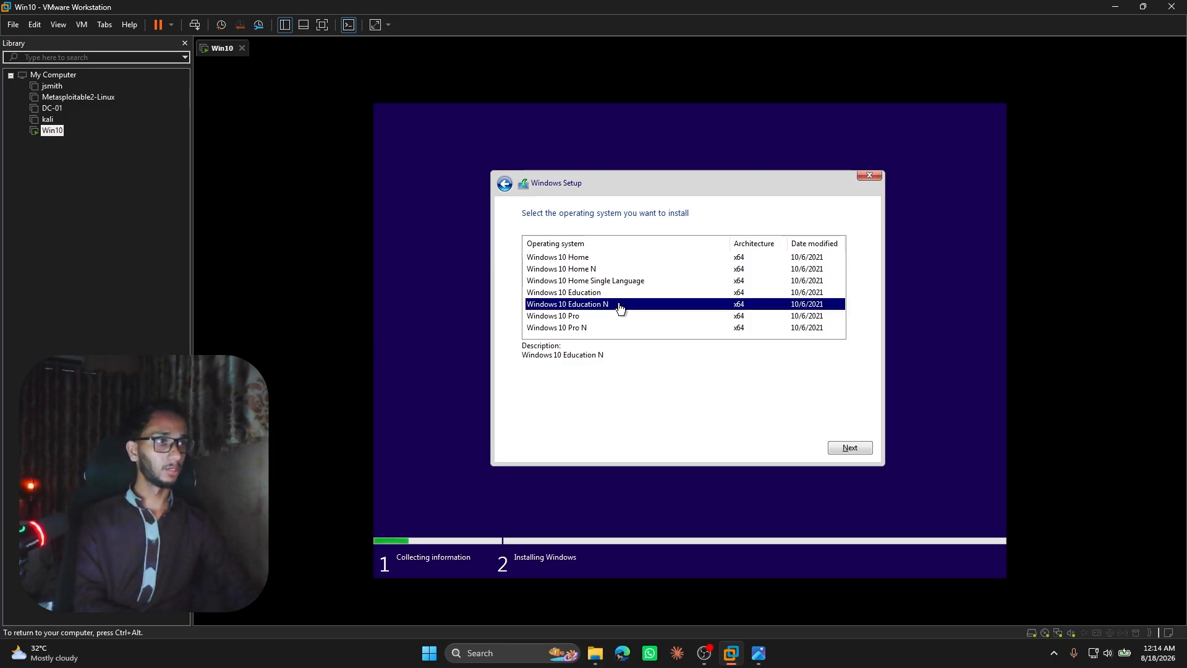
pyautogui.click(621, 315)
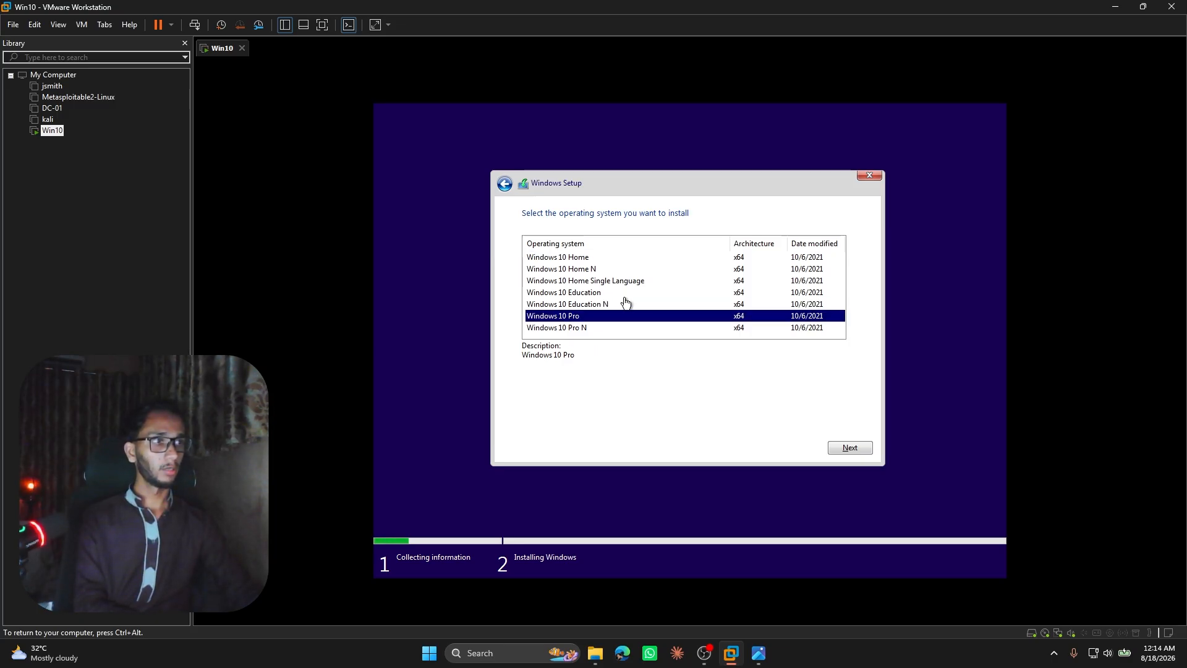
pyautogui.click(623, 293)
pyautogui.click(623, 280)
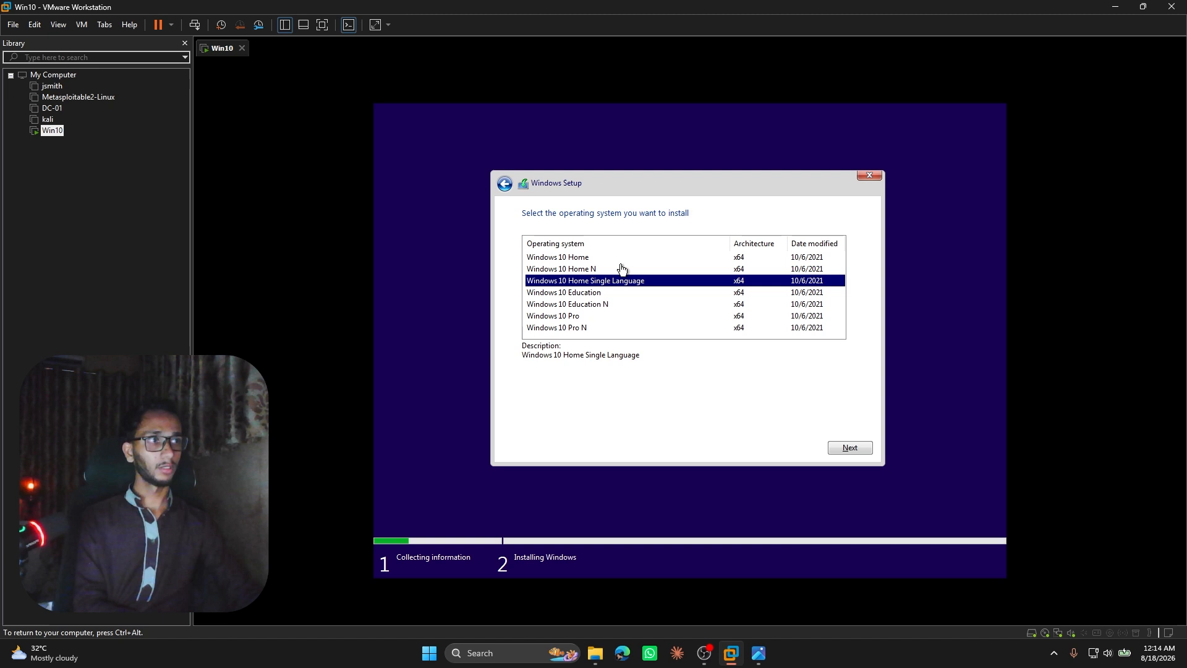
pyautogui.click(622, 269)
pyautogui.click(621, 258)
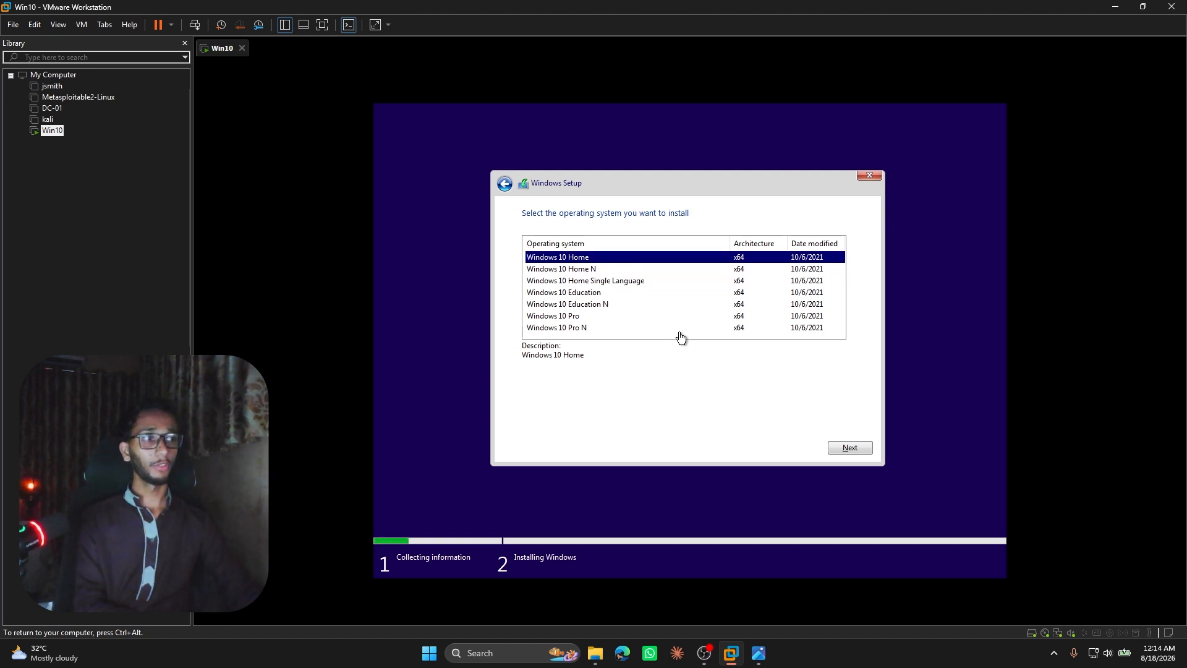
pyautogui.click(862, 447)
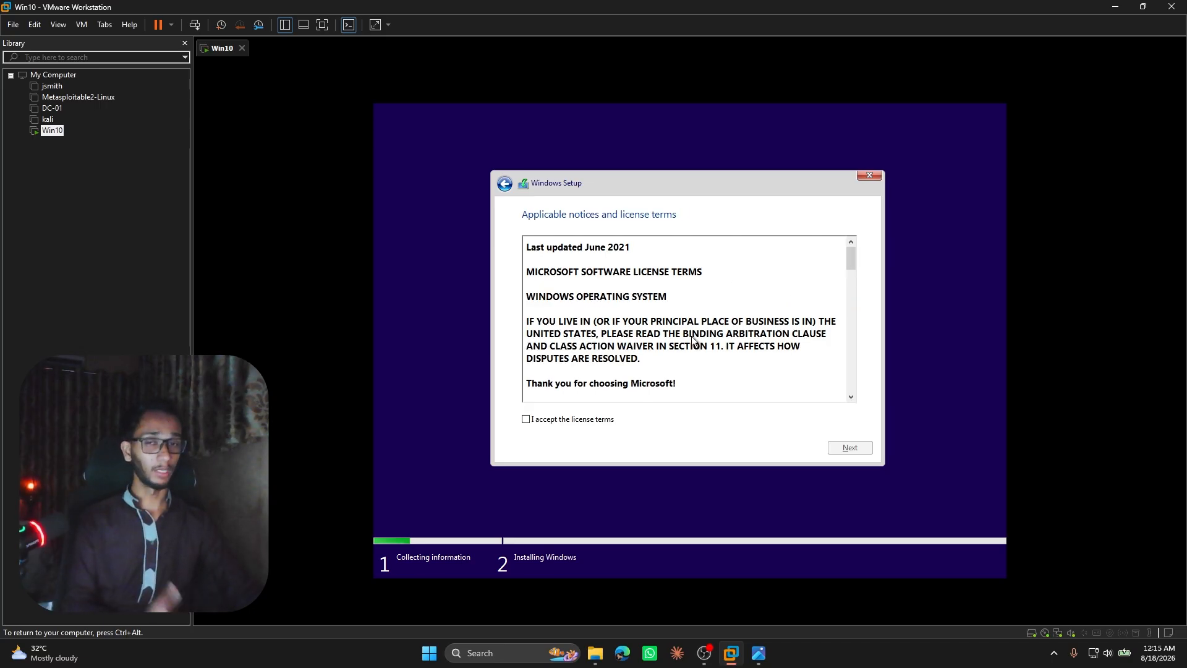
# Accept the license terms and start a custom Windows-only installation on the 60 GB Drive 0 Unallocated Space.
pyautogui.click(582, 419)
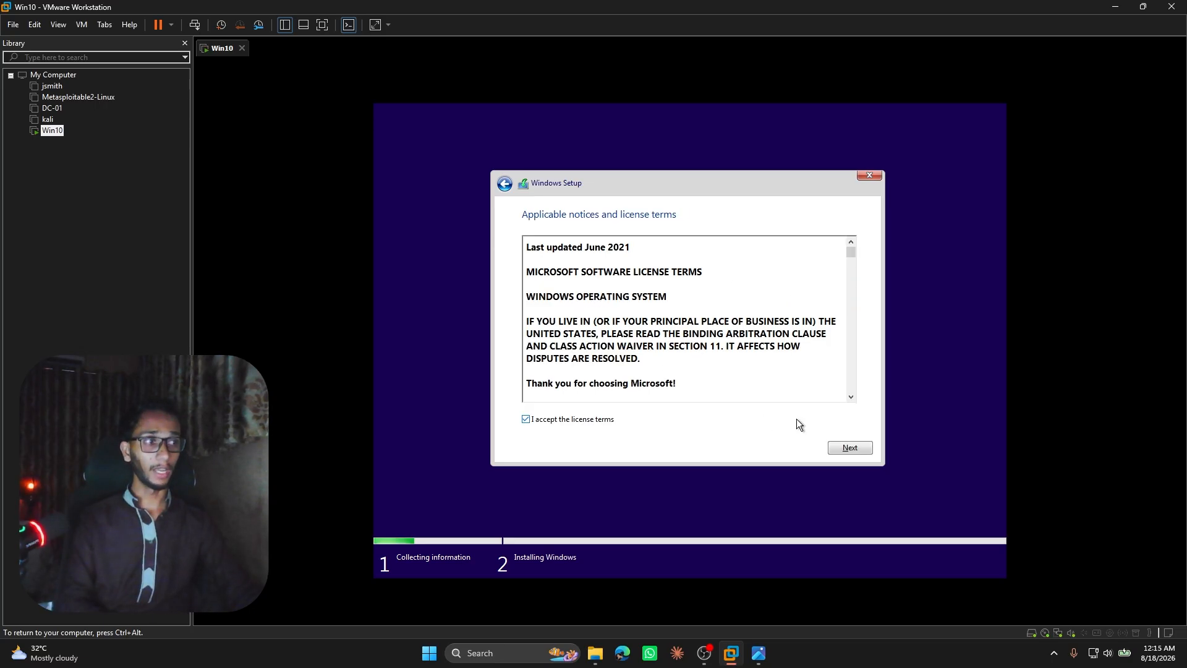
pyautogui.click(844, 445)
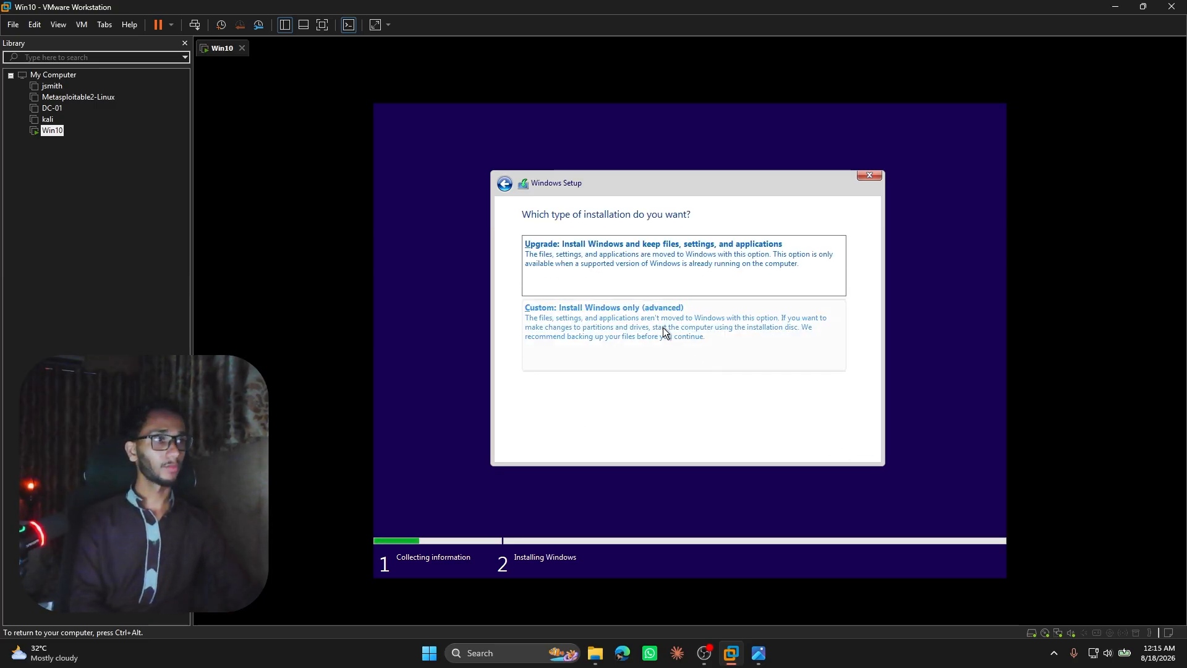
pyautogui.click(603, 350)
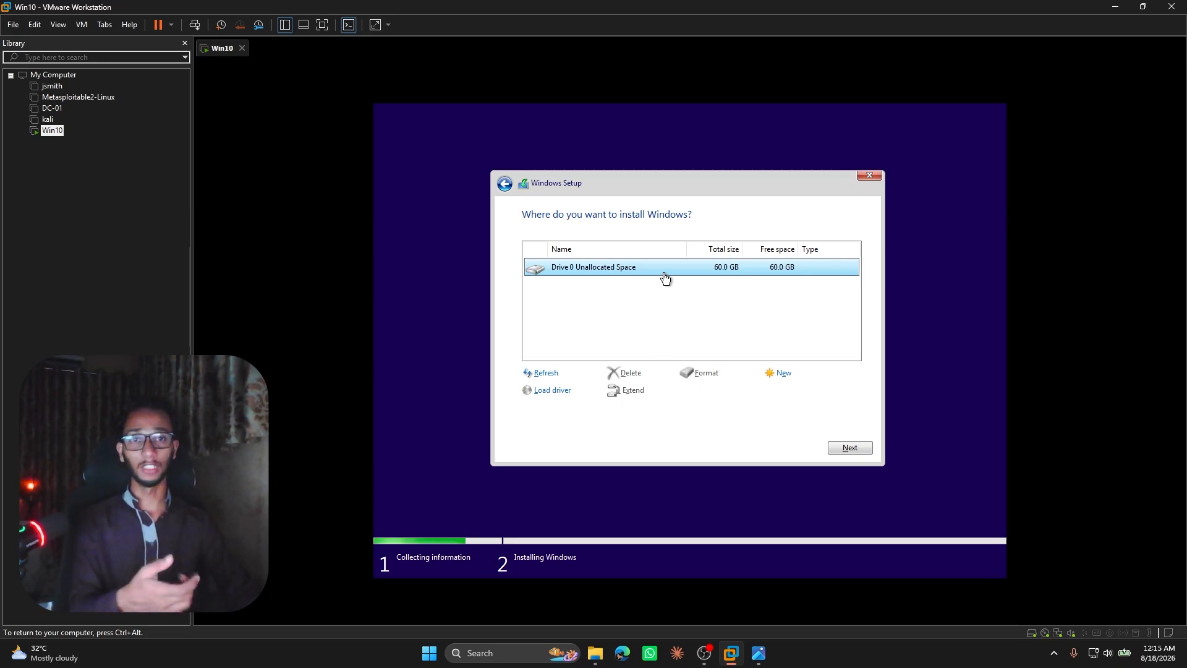
pyautogui.click(849, 446)
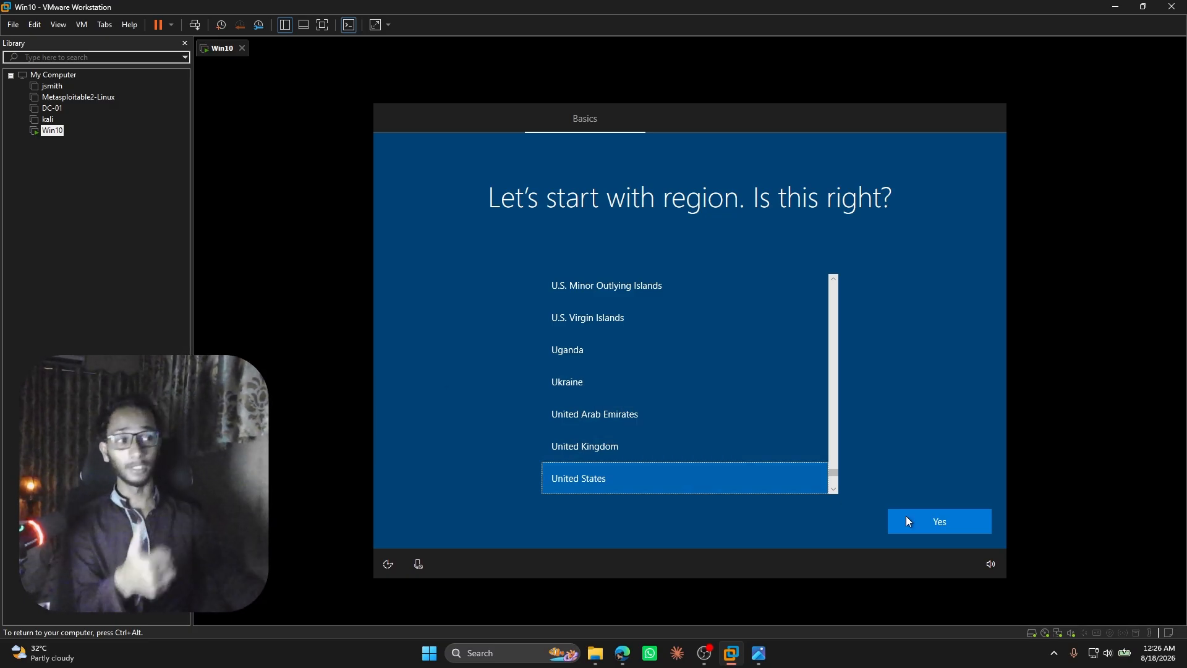
# Set the region to United States and the keyboard layout to US, skipping the second keyboard layout.
pyautogui.click(934, 520)
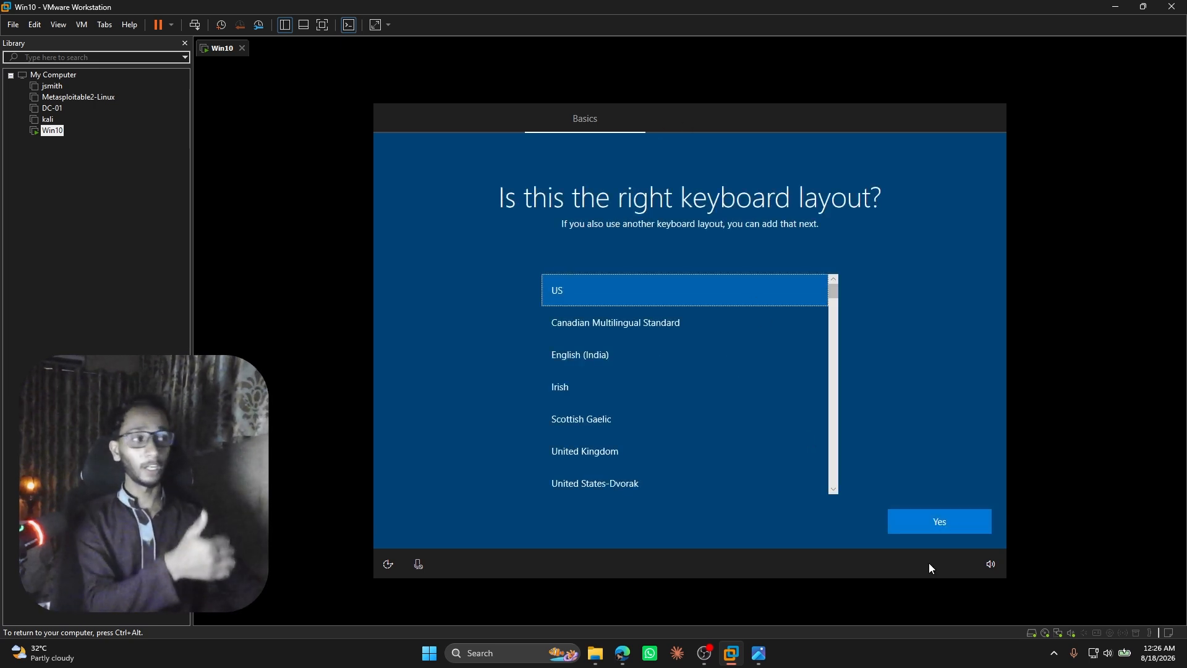
pyautogui.click(932, 524)
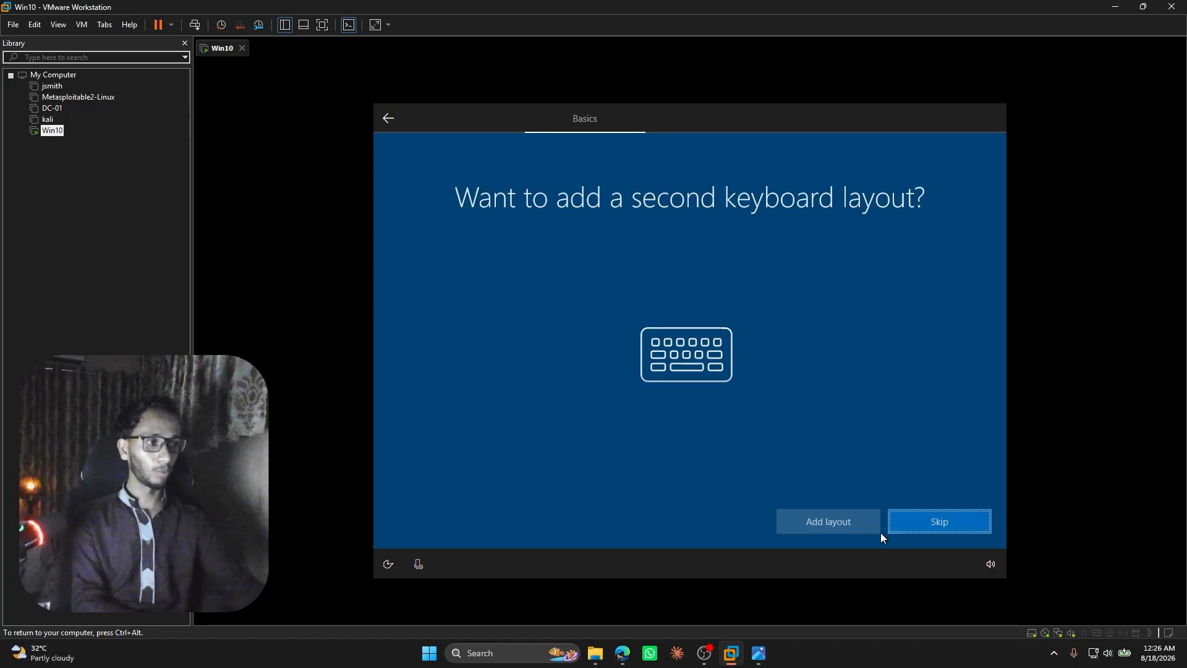
pyautogui.click(949, 523)
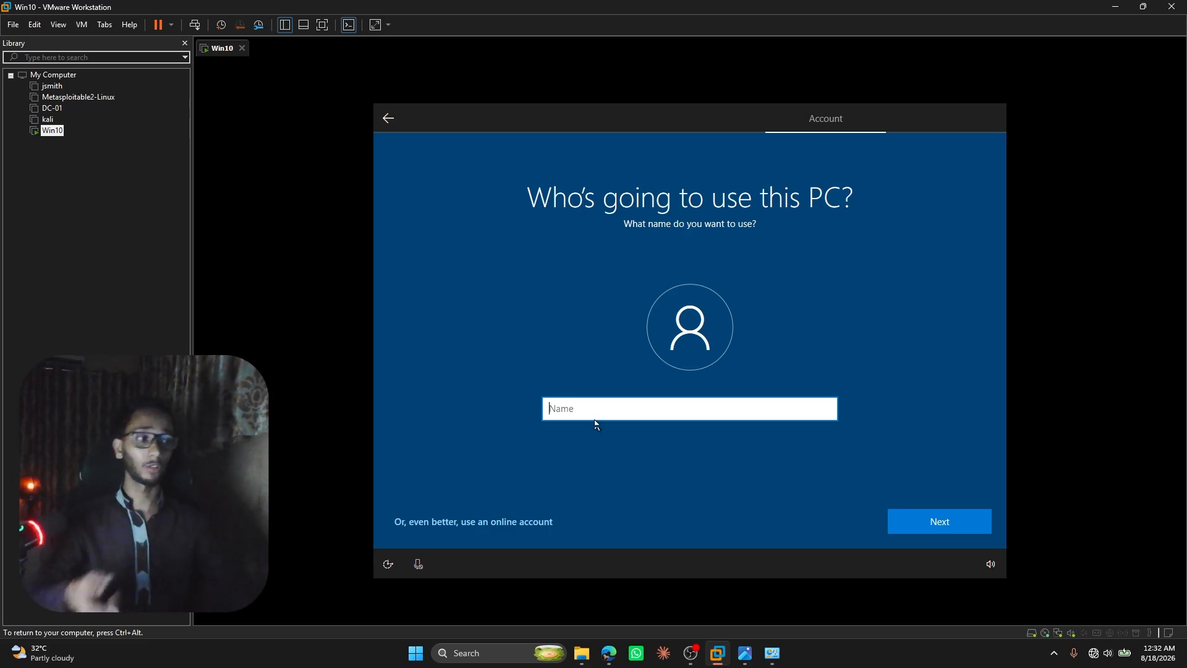
# Check the host's Network Connections for the disabled Wi-Fi adapter, and enter the user name for the guest's local account.
pyautogui.click(771, 653)
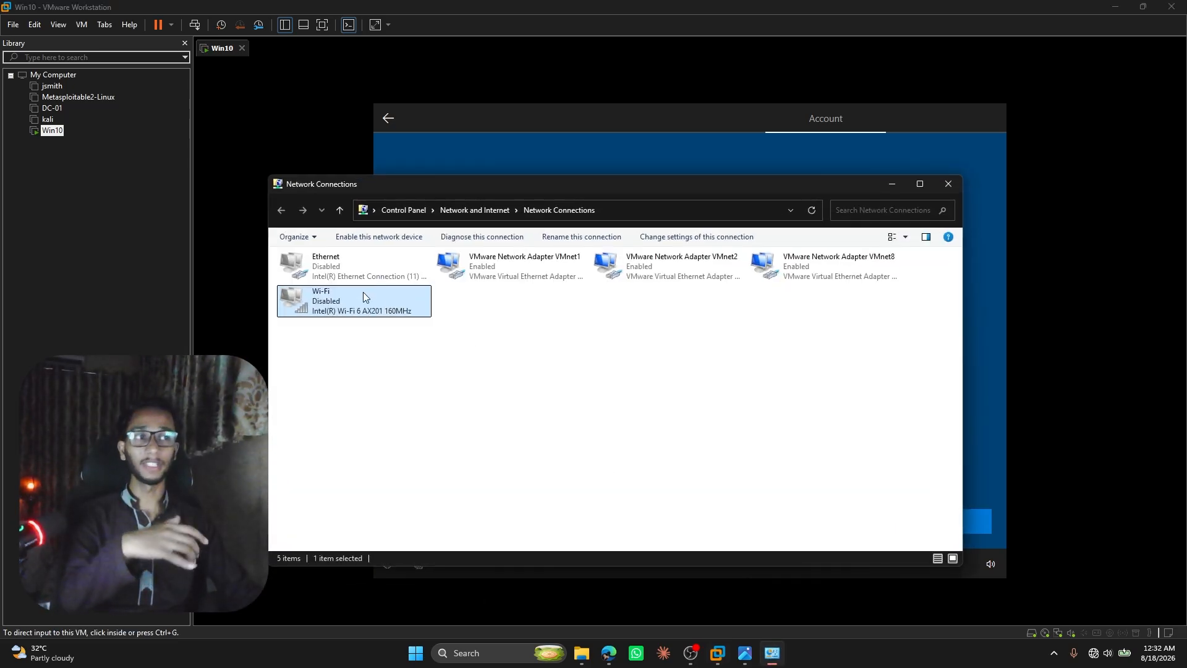
pyautogui.click(890, 184)
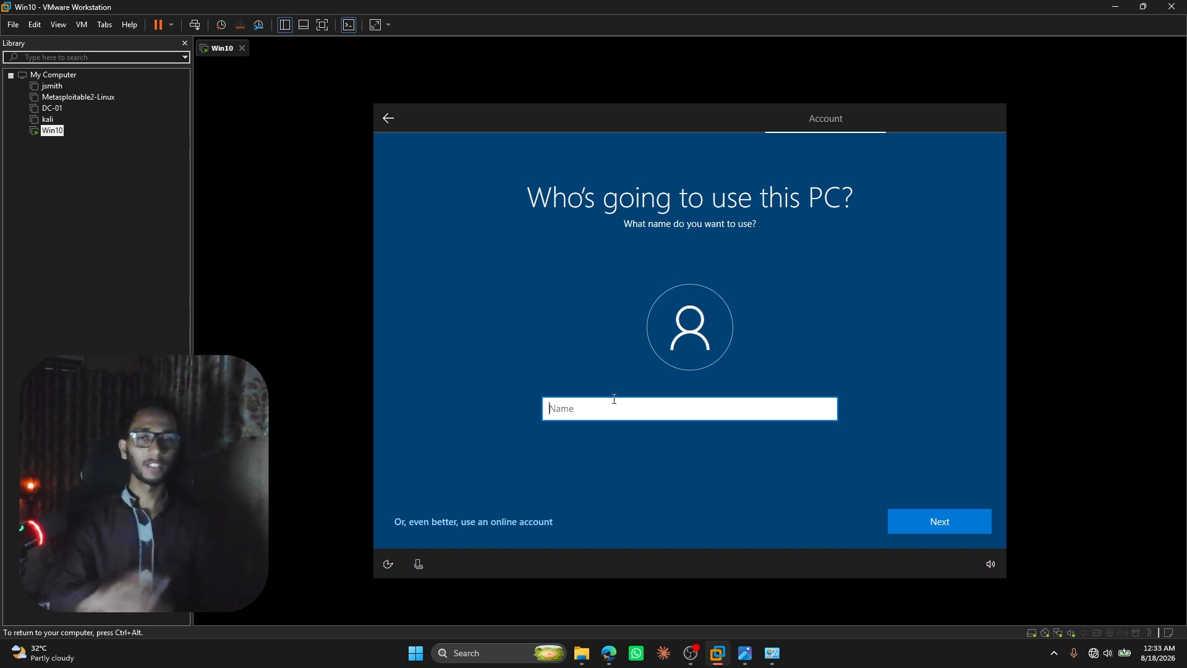
pyautogui.write('H')
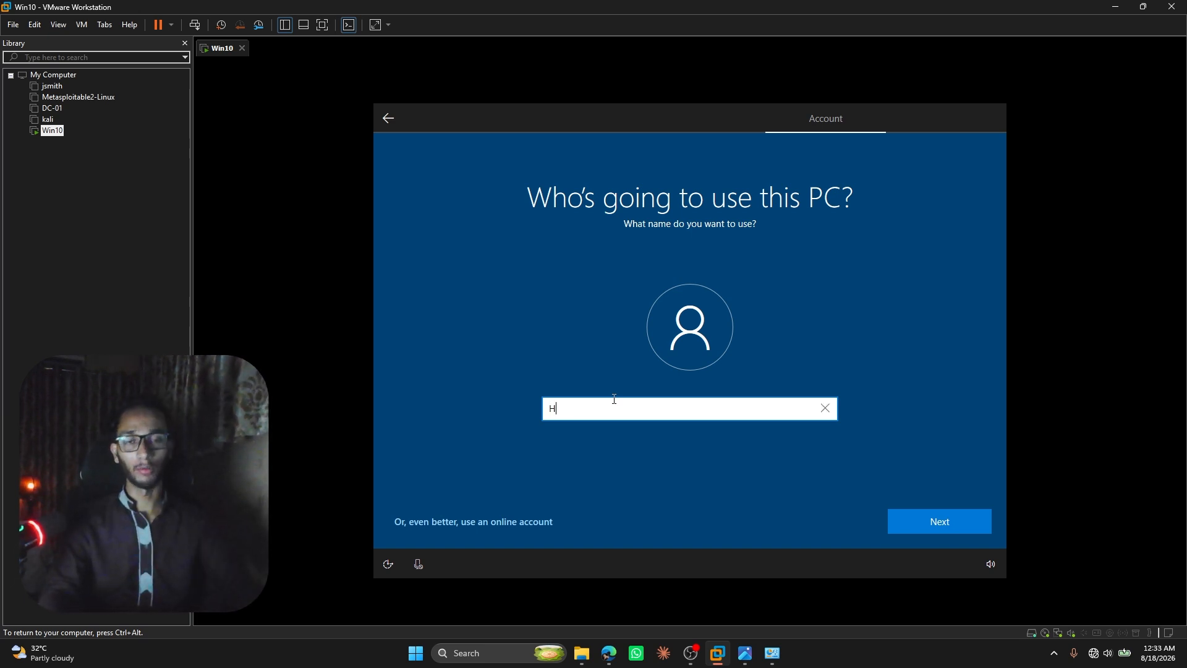
pyautogui.press('BackSpace')
pyautogui.write('Ali')
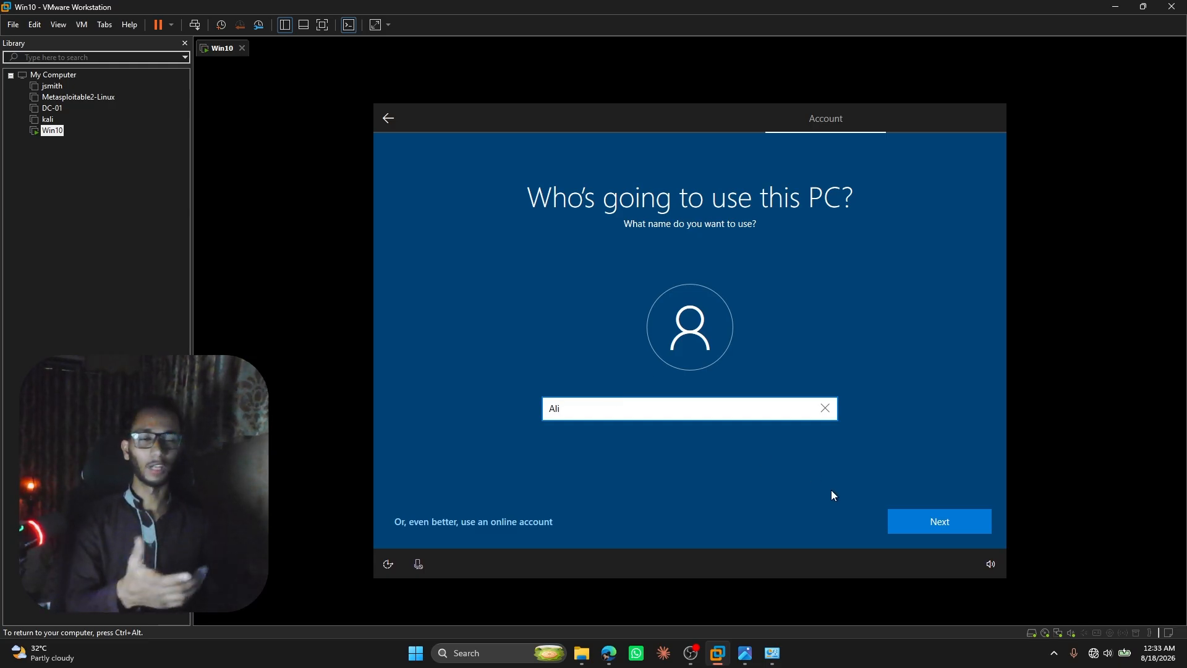
pyautogui.click(951, 518)
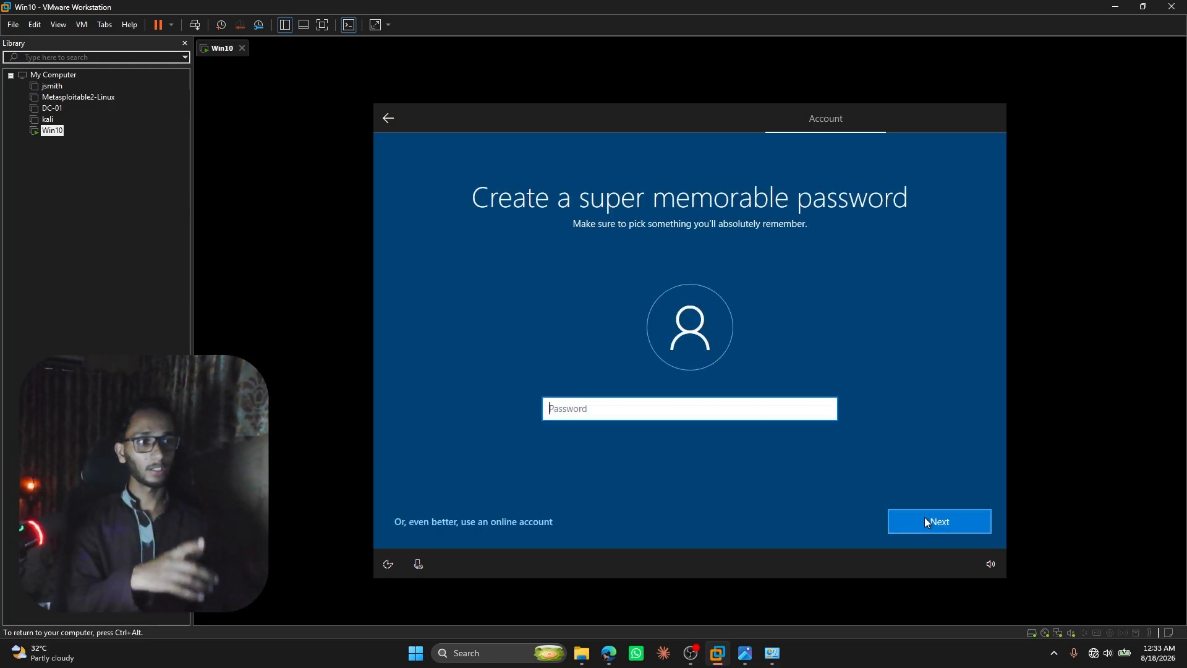
# Leave the local account's password blank, and turn off all six privacy settings before accepting them.
pyautogui.click(925, 520)
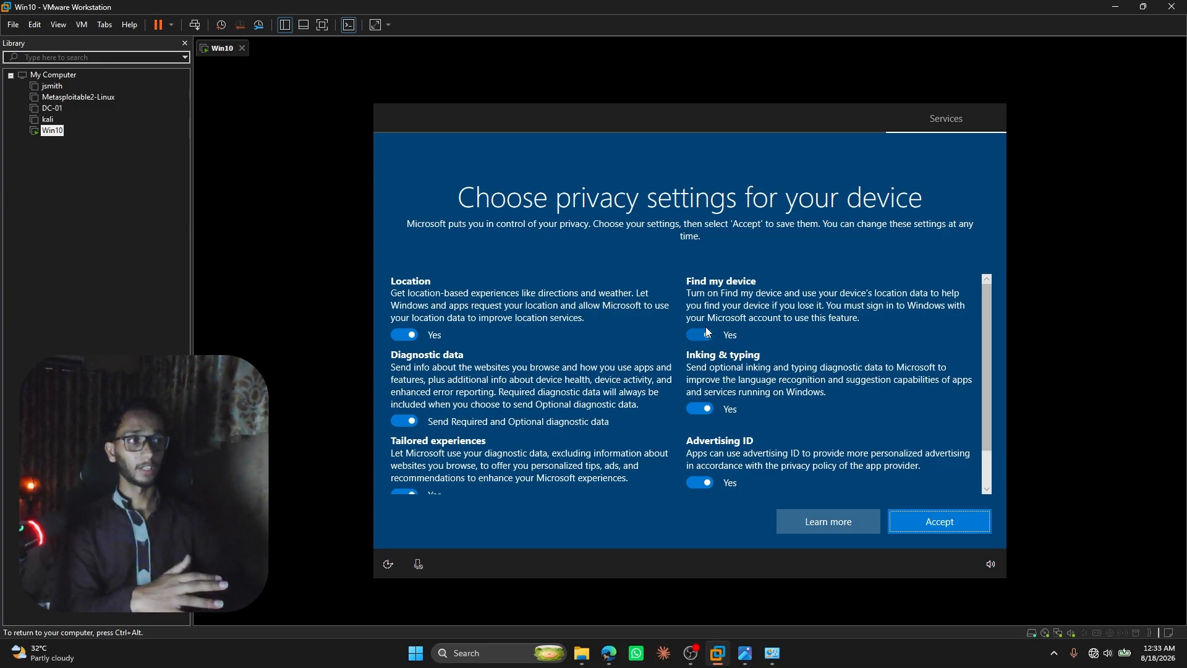
pyautogui.click(700, 334)
pyautogui.press('Tab')
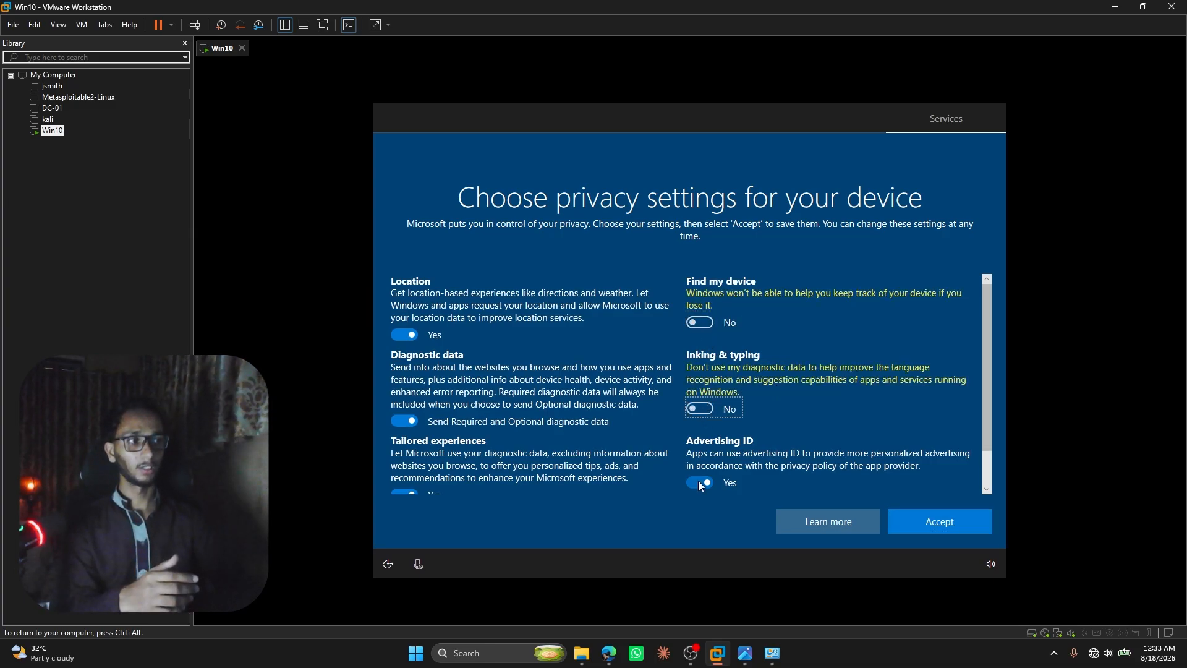
pyautogui.click(700, 482)
pyautogui.click(404, 420)
pyautogui.click(410, 334)
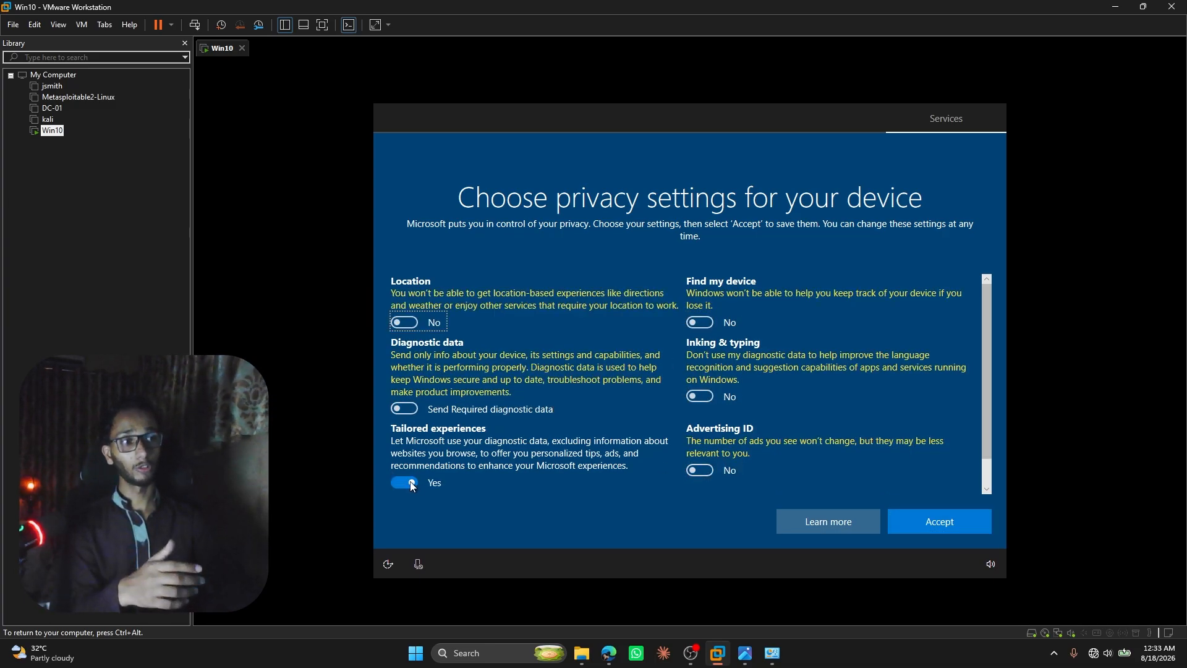
pyautogui.click(411, 476)
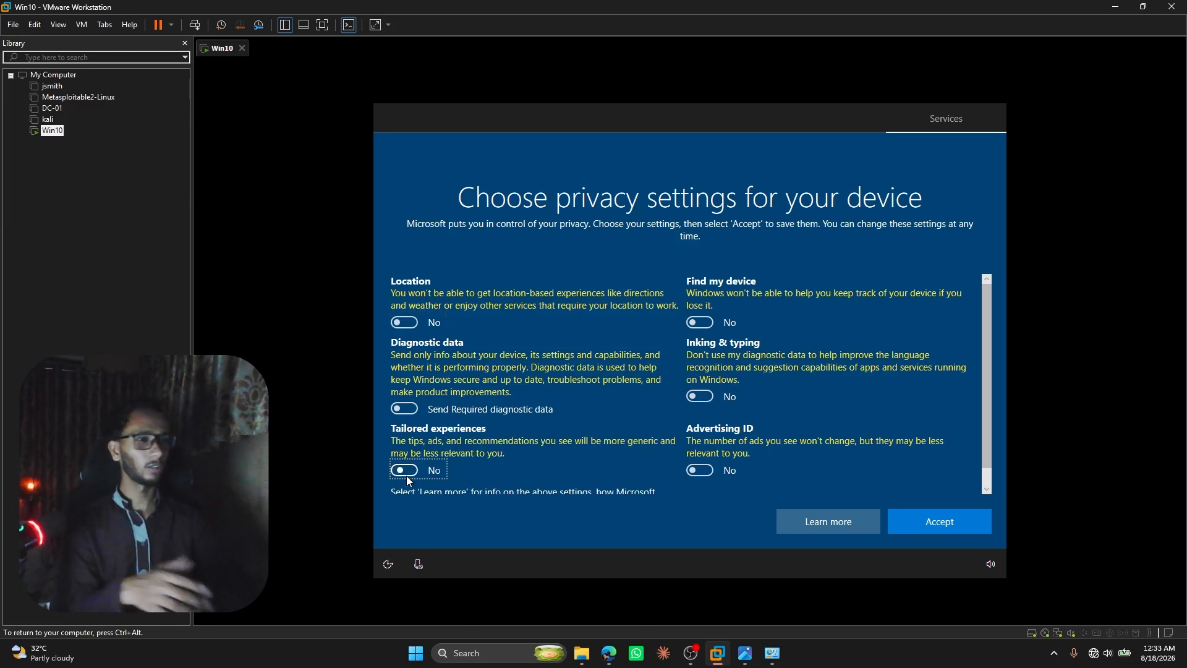
pyautogui.click(910, 520)
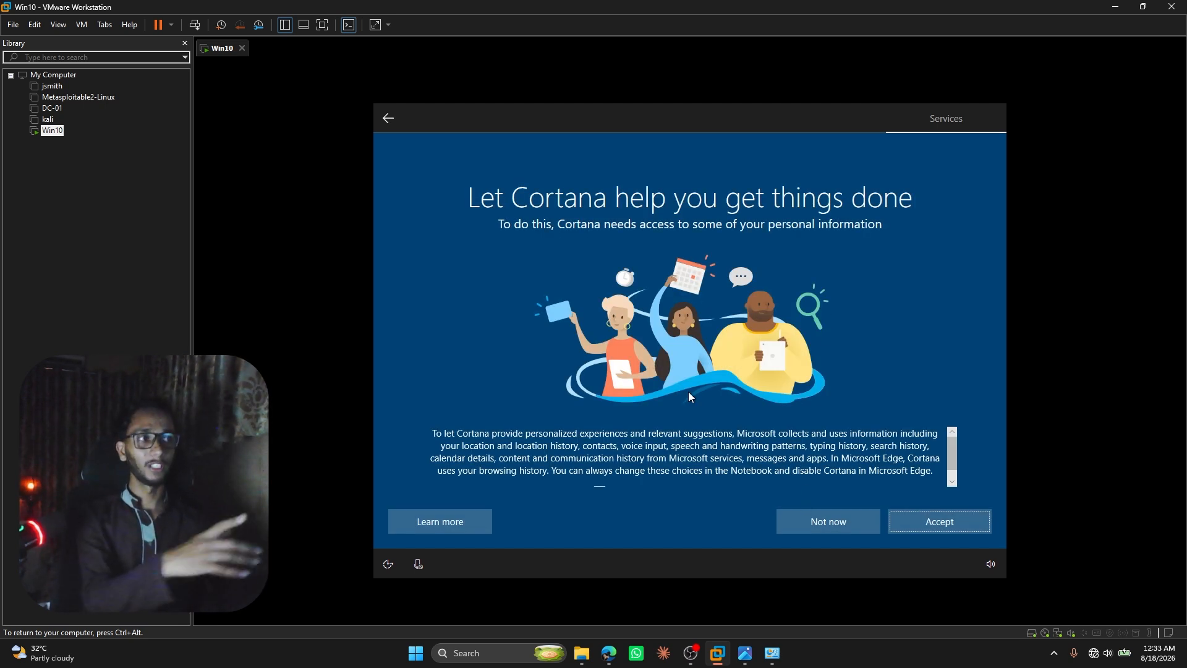
# Decline Cortana to finish the Windows 10 setup, and close the Win10 virtual machine by powering it off.
pyautogui.click(814, 524)
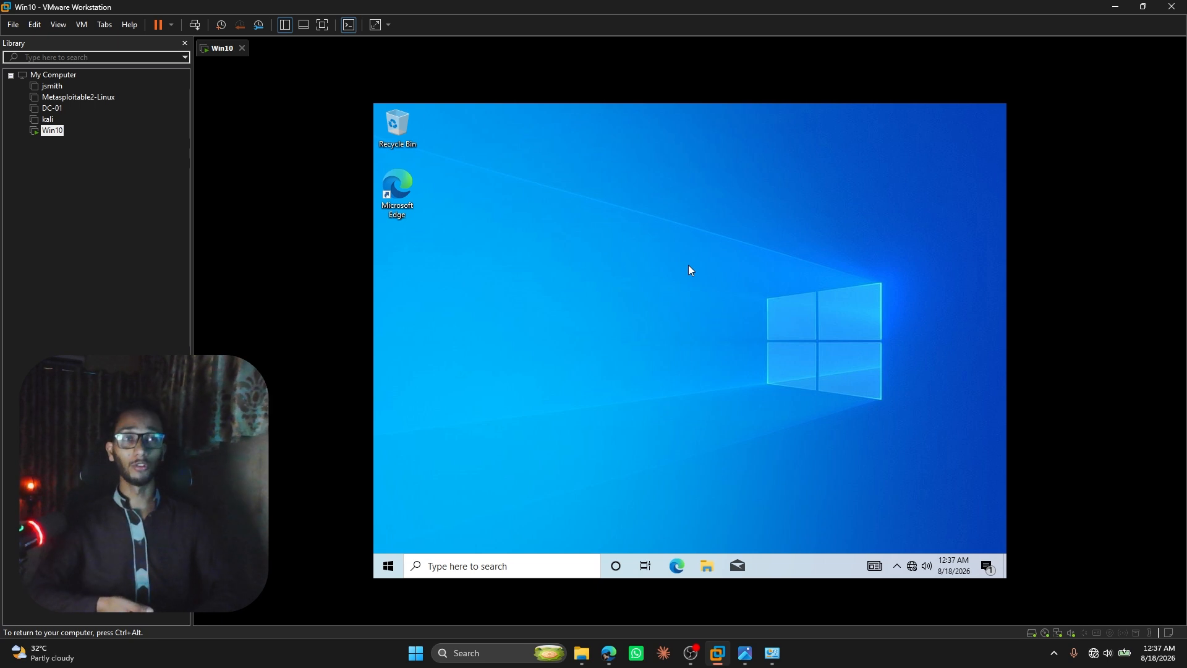
pyautogui.hotkey('ctrl', 'alt')
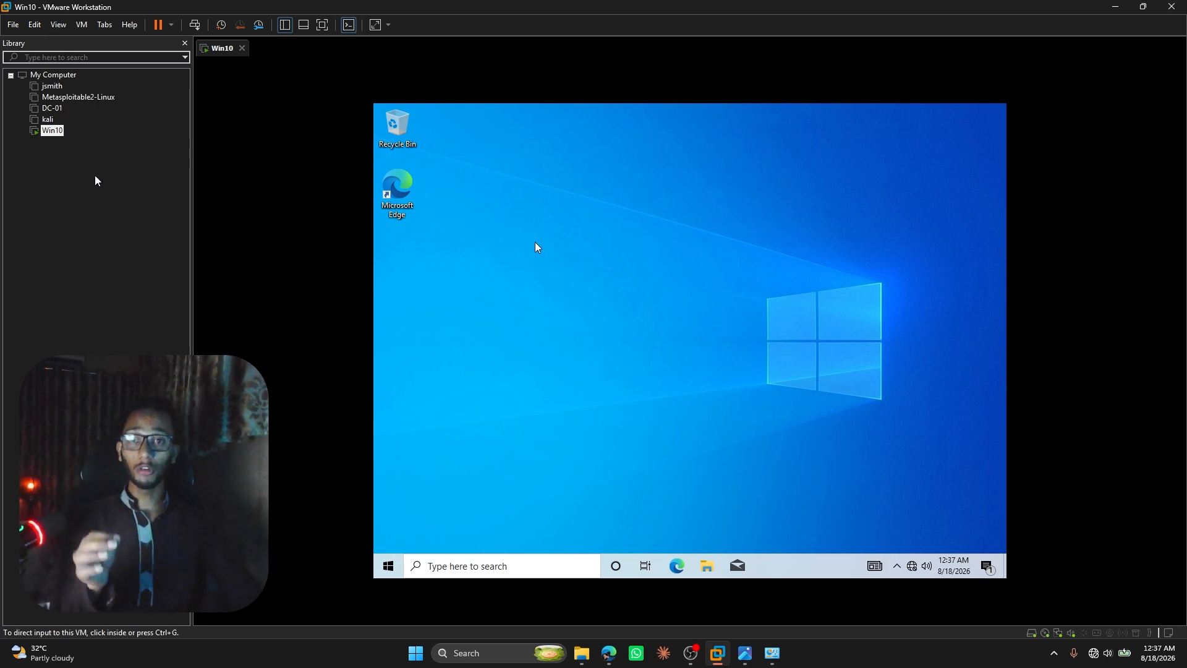
pyautogui.click(242, 47)
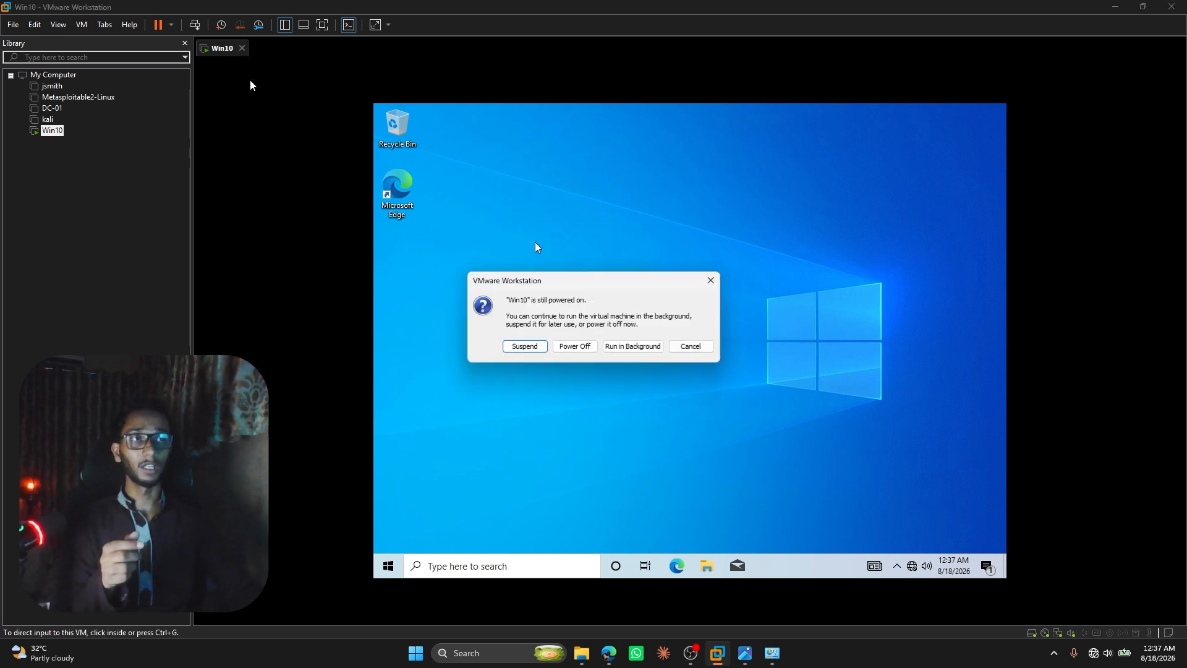
pyautogui.click(566, 346)
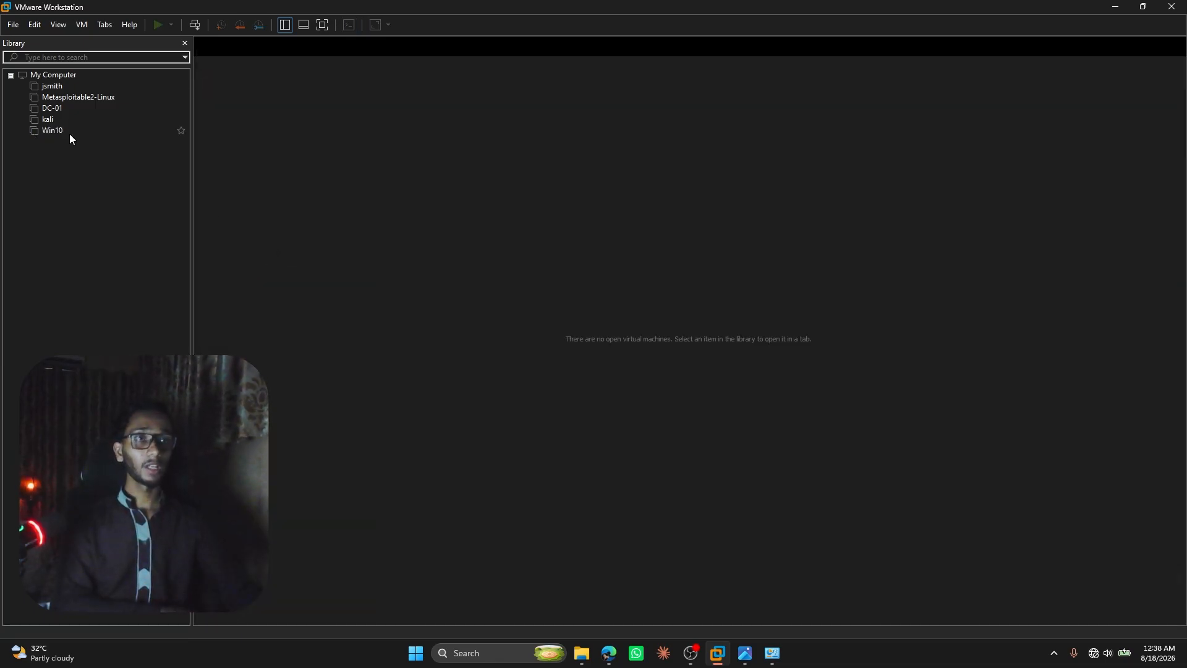
# Open the Win10 virtual machine and check its network adapter's connection type without changing it.
pyautogui.click(41, 131)
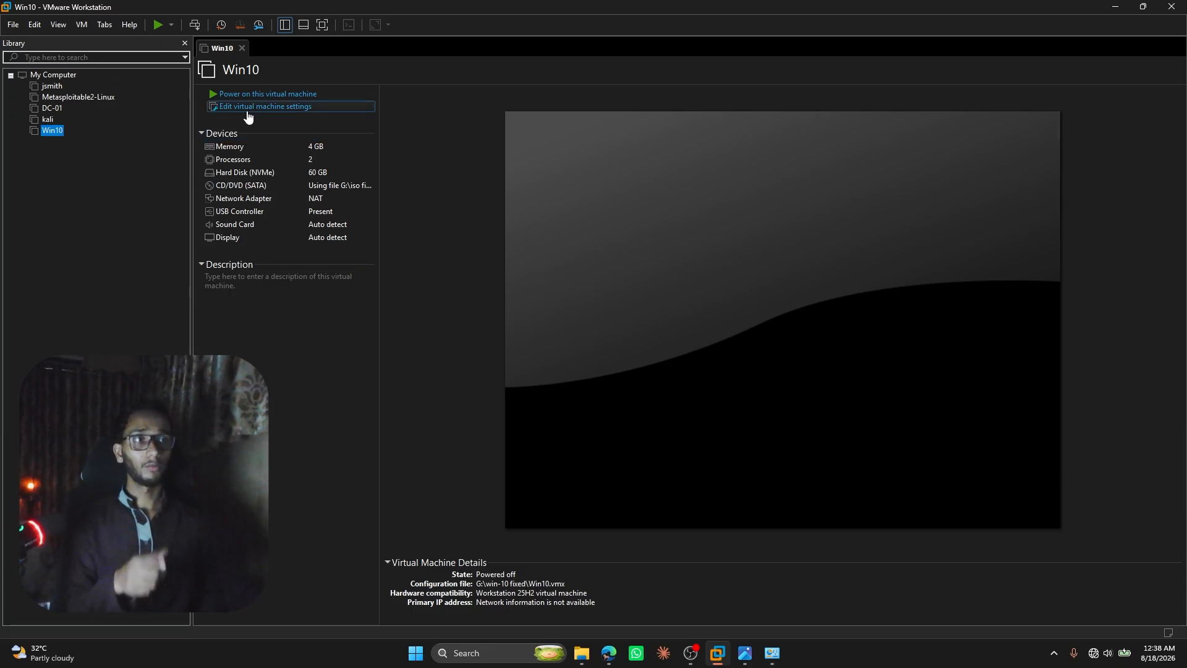
pyautogui.click(242, 201)
pyautogui.doubleClick(242, 200)
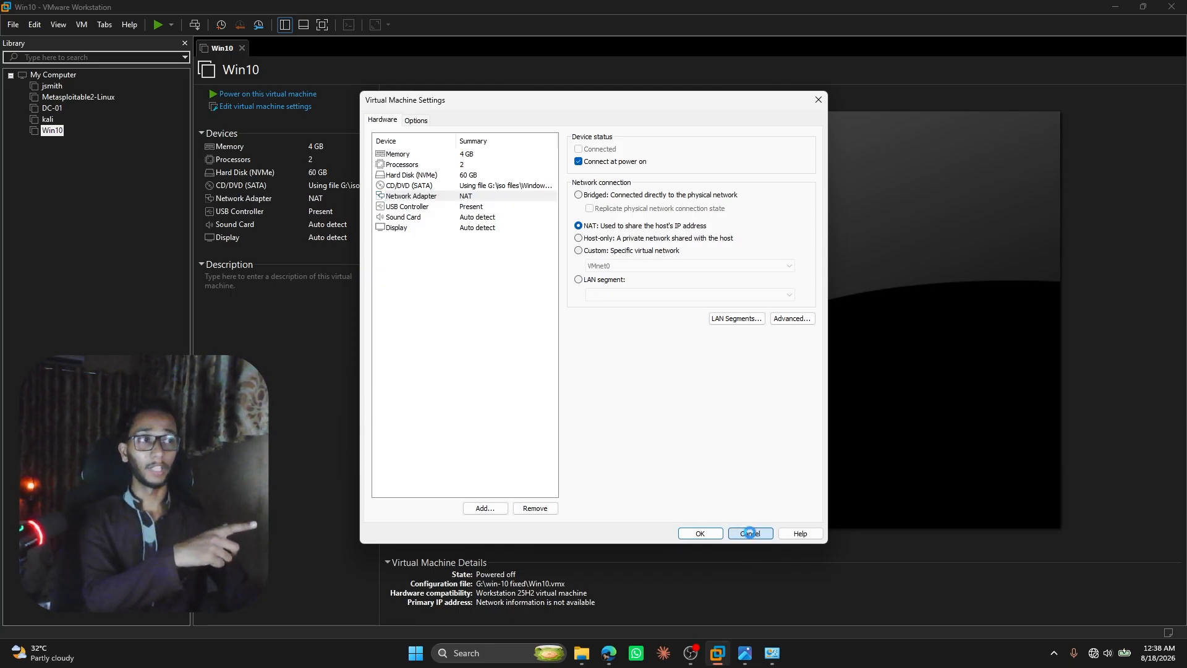
pyautogui.click(750, 533)
# Open the kali virtual machine and check the network connection type of its network adapter.
pyautogui.click(51, 121)
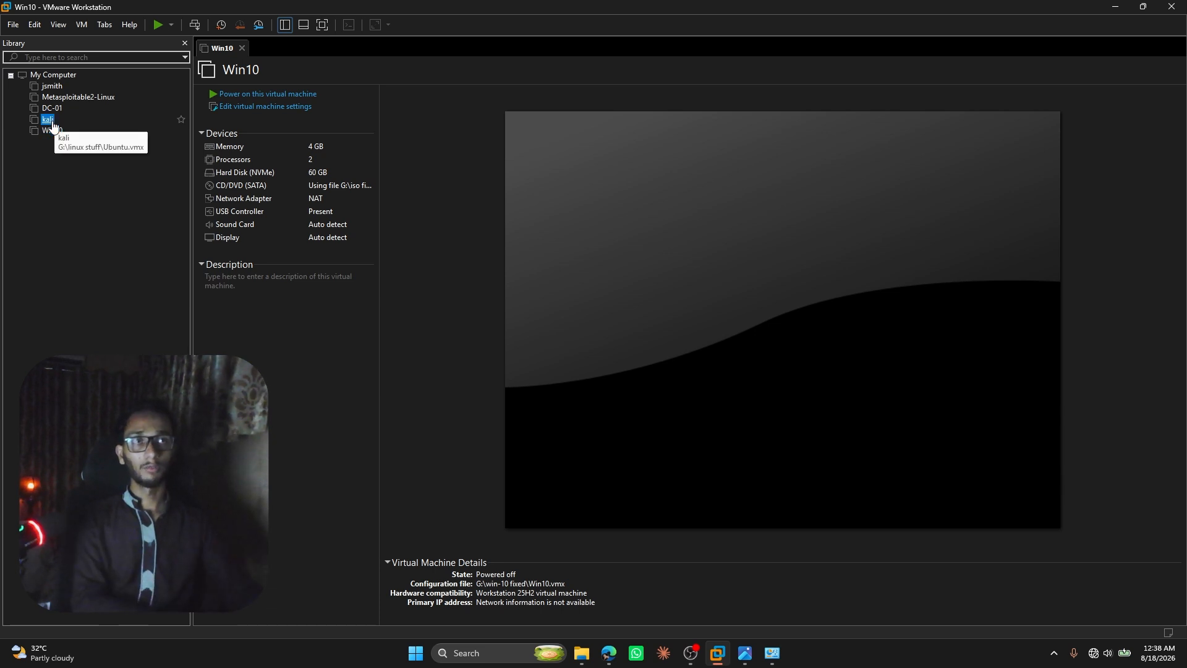
pyautogui.doubleClick(320, 198)
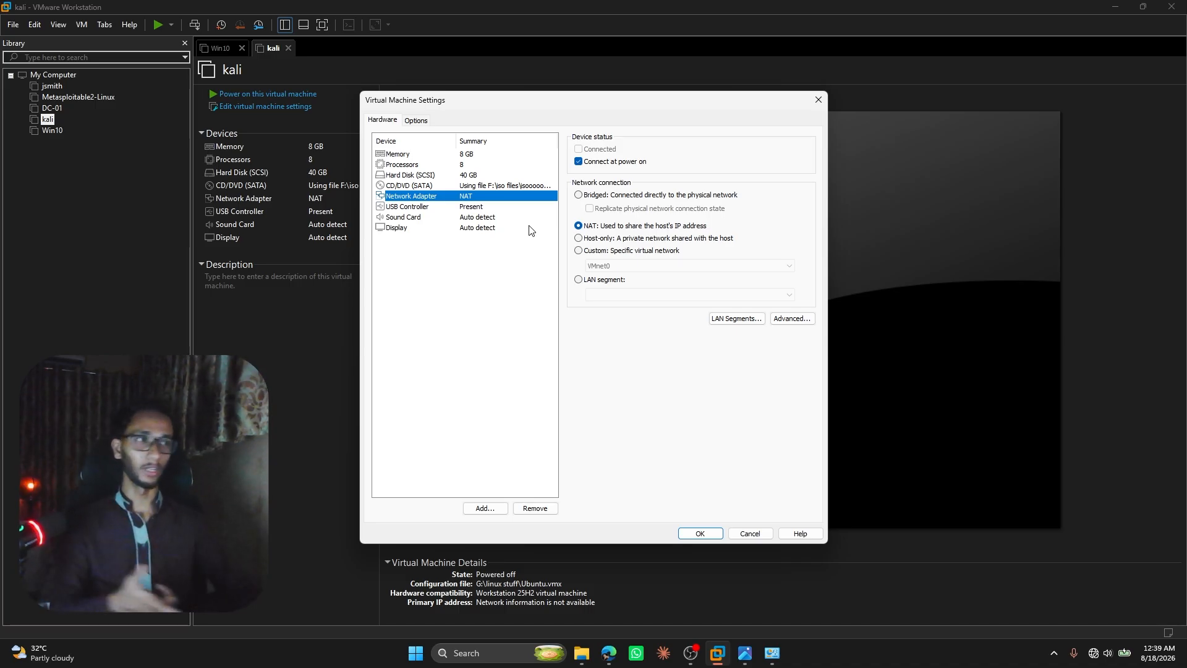
pyautogui.click(700, 532)
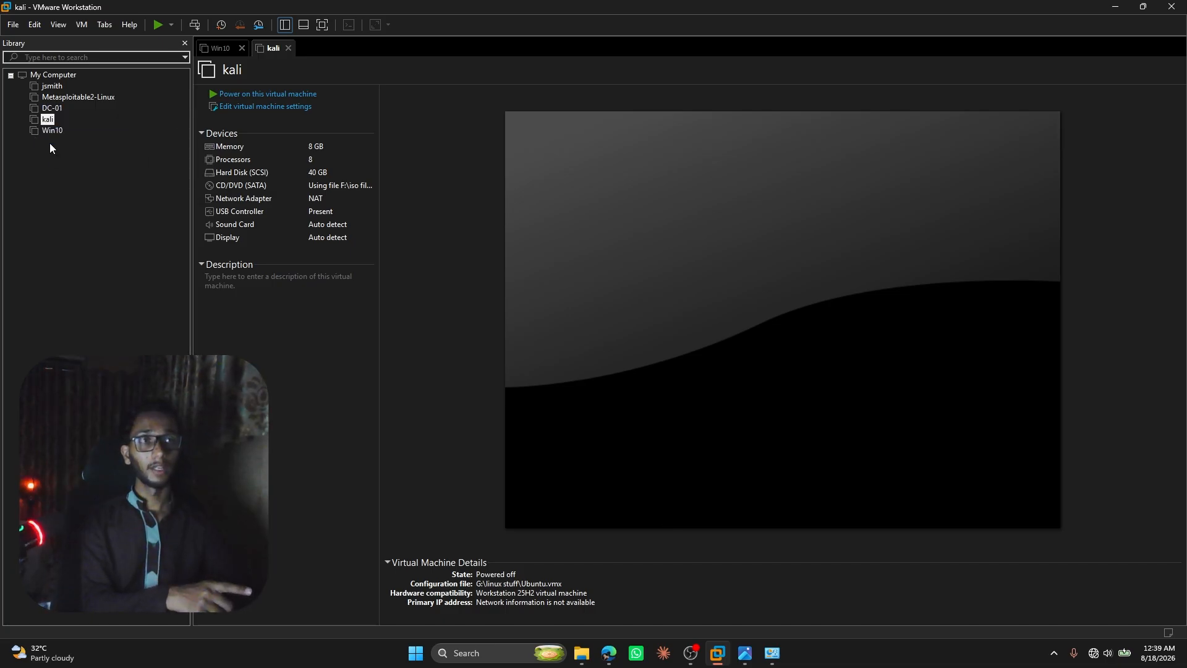
# Open the DC-01 virtual machine to check its network adapter, closing the settings dialog without changes.
pyautogui.click(52, 108)
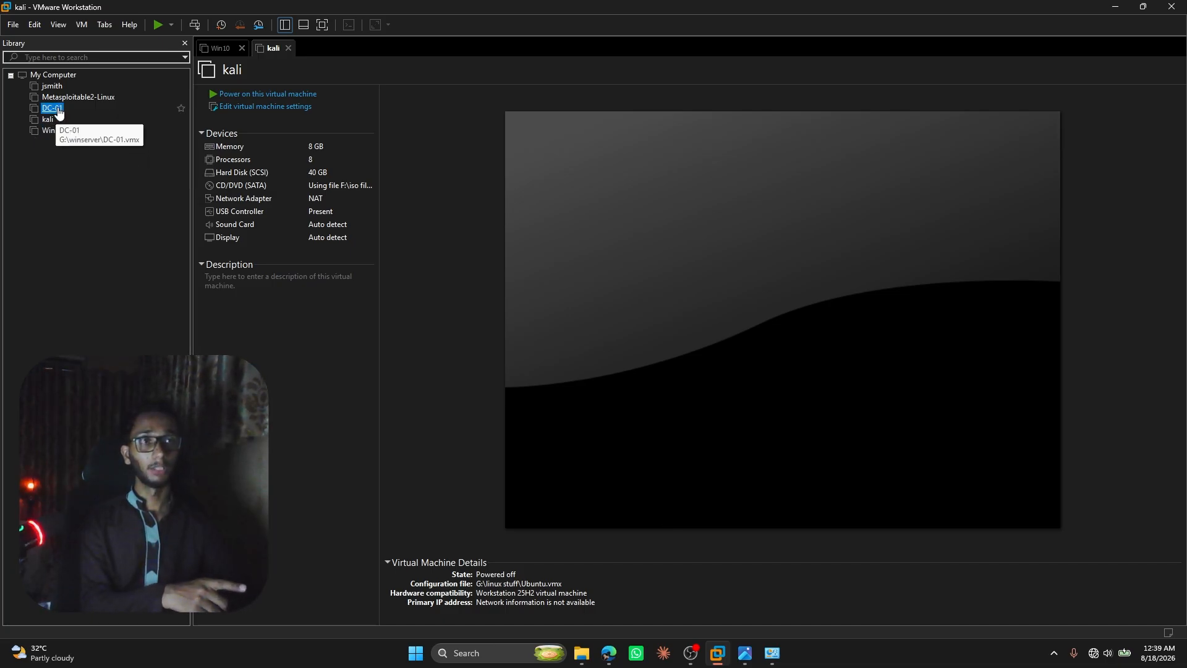
pyautogui.doubleClick(275, 198)
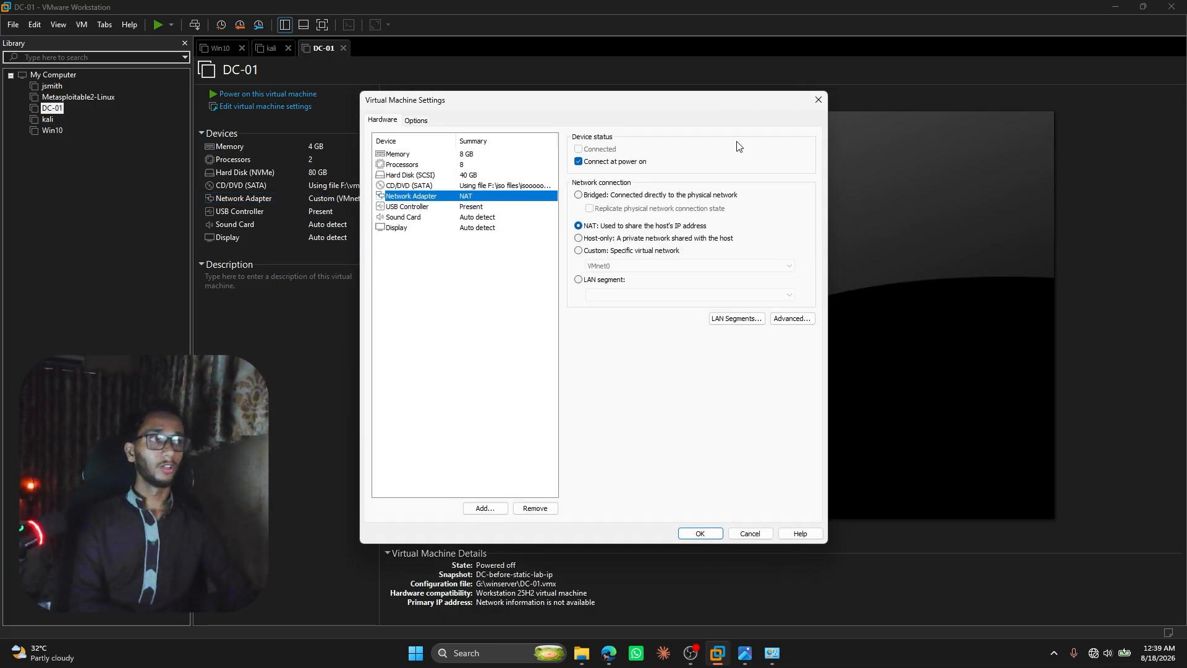
pyautogui.click(817, 100)
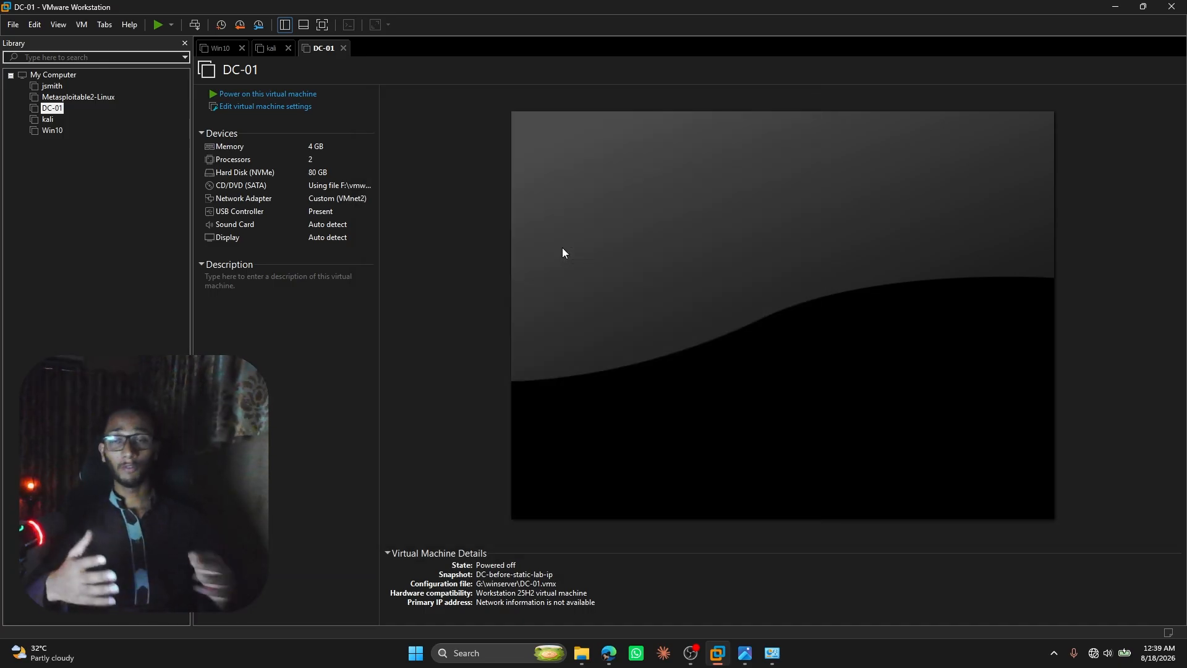